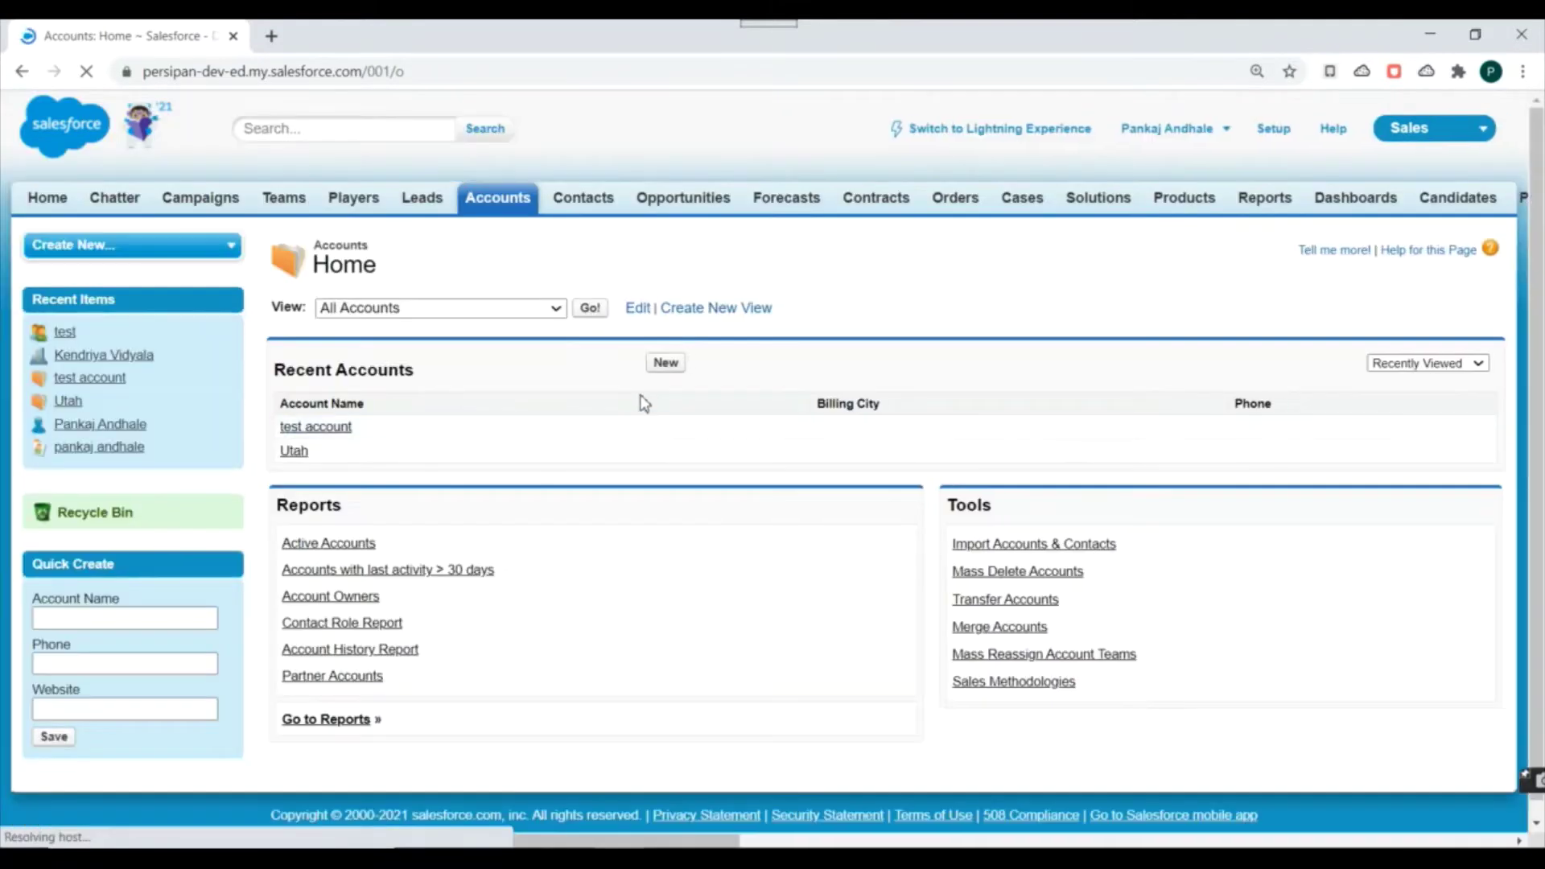
Open the "test account" record from the recent accounts in a new browser tab and switch to it
right_click(322, 434)
left_click(366, 442)
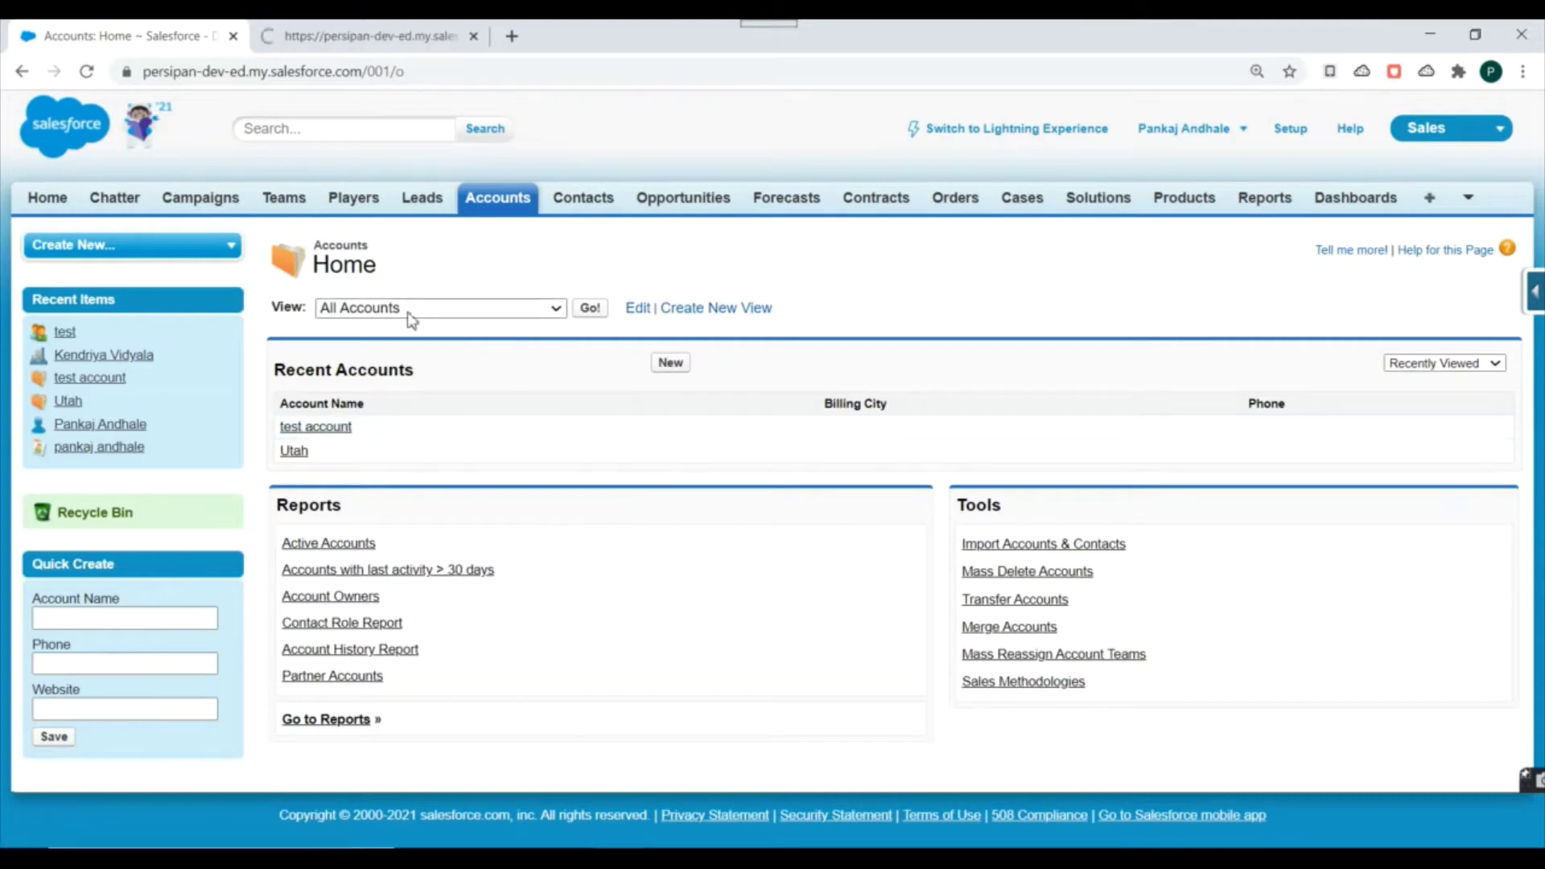
left_click(362, 35)
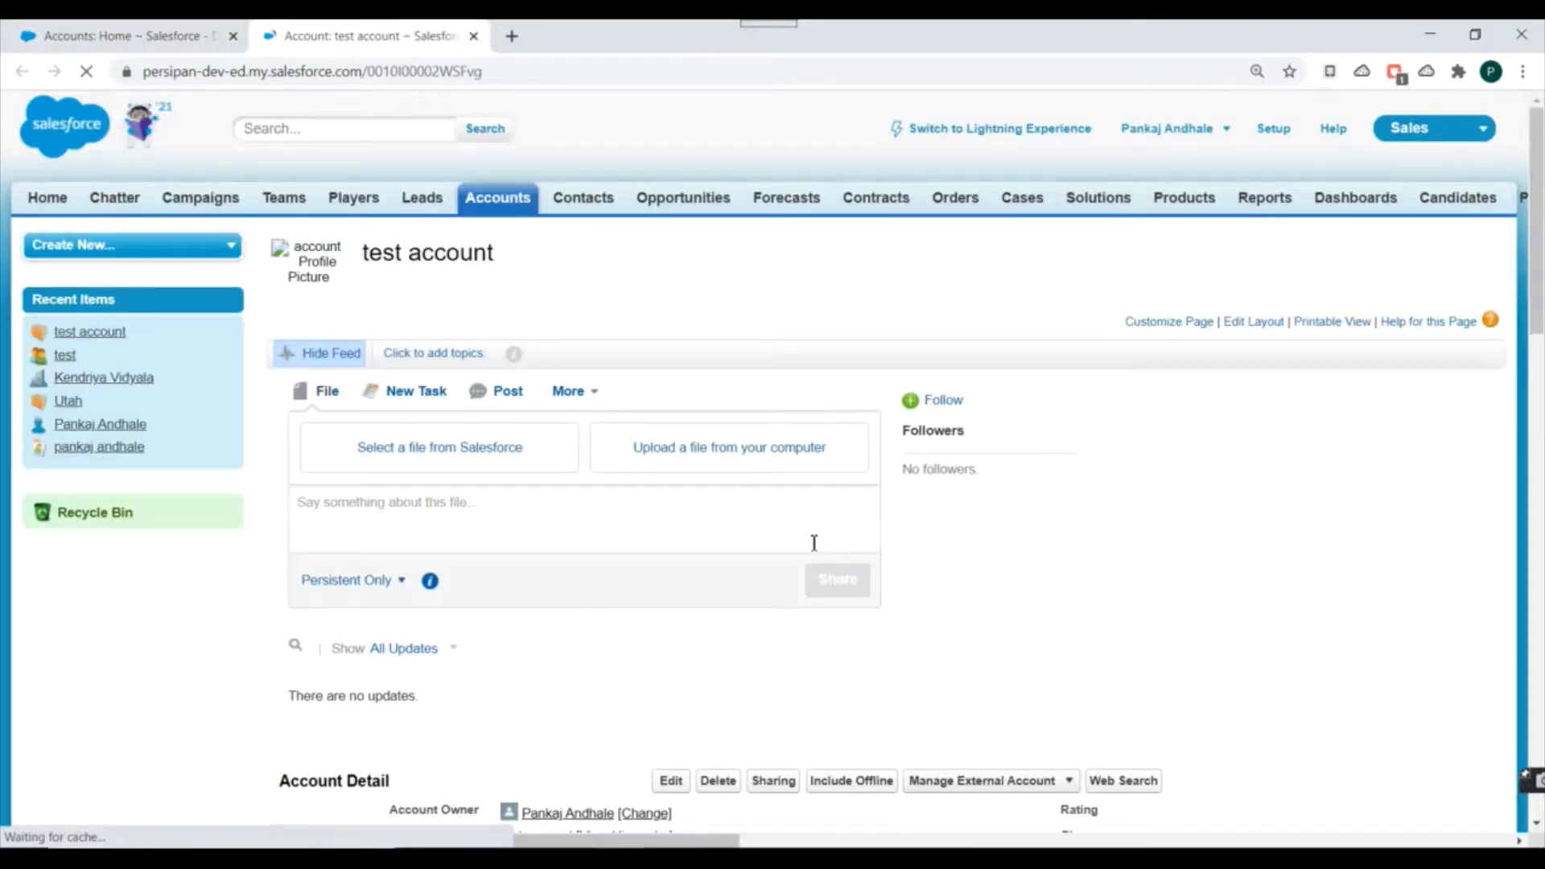
Examine the fields in the Account Detail section of the "test account" record
scroll(815, 542, "down", 6)
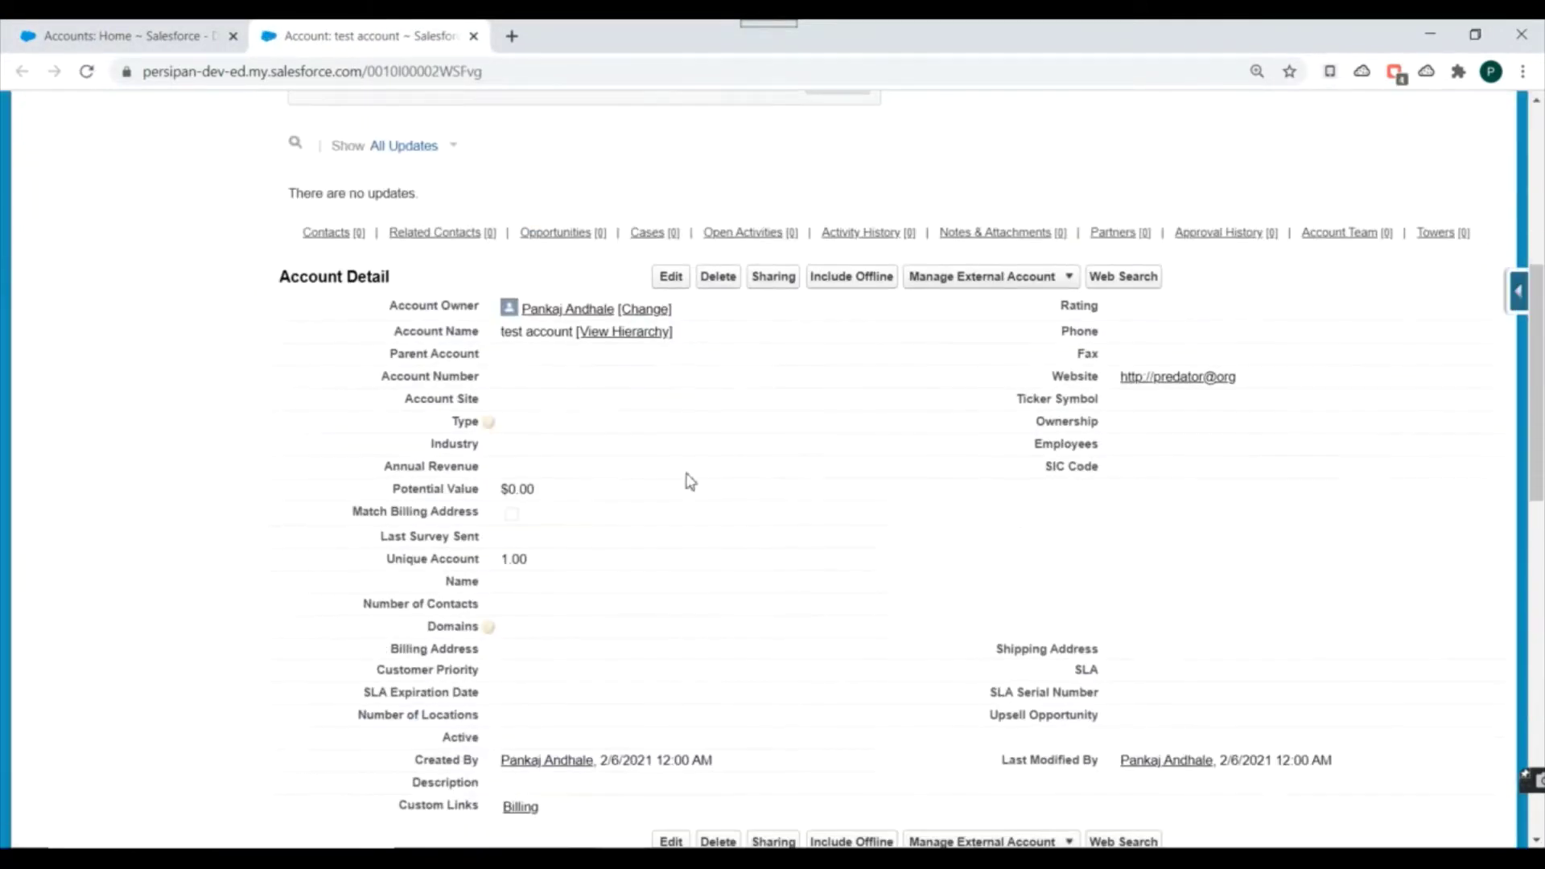
scroll(724, 459, "down", 4)
scroll(725, 439, "up", 3)
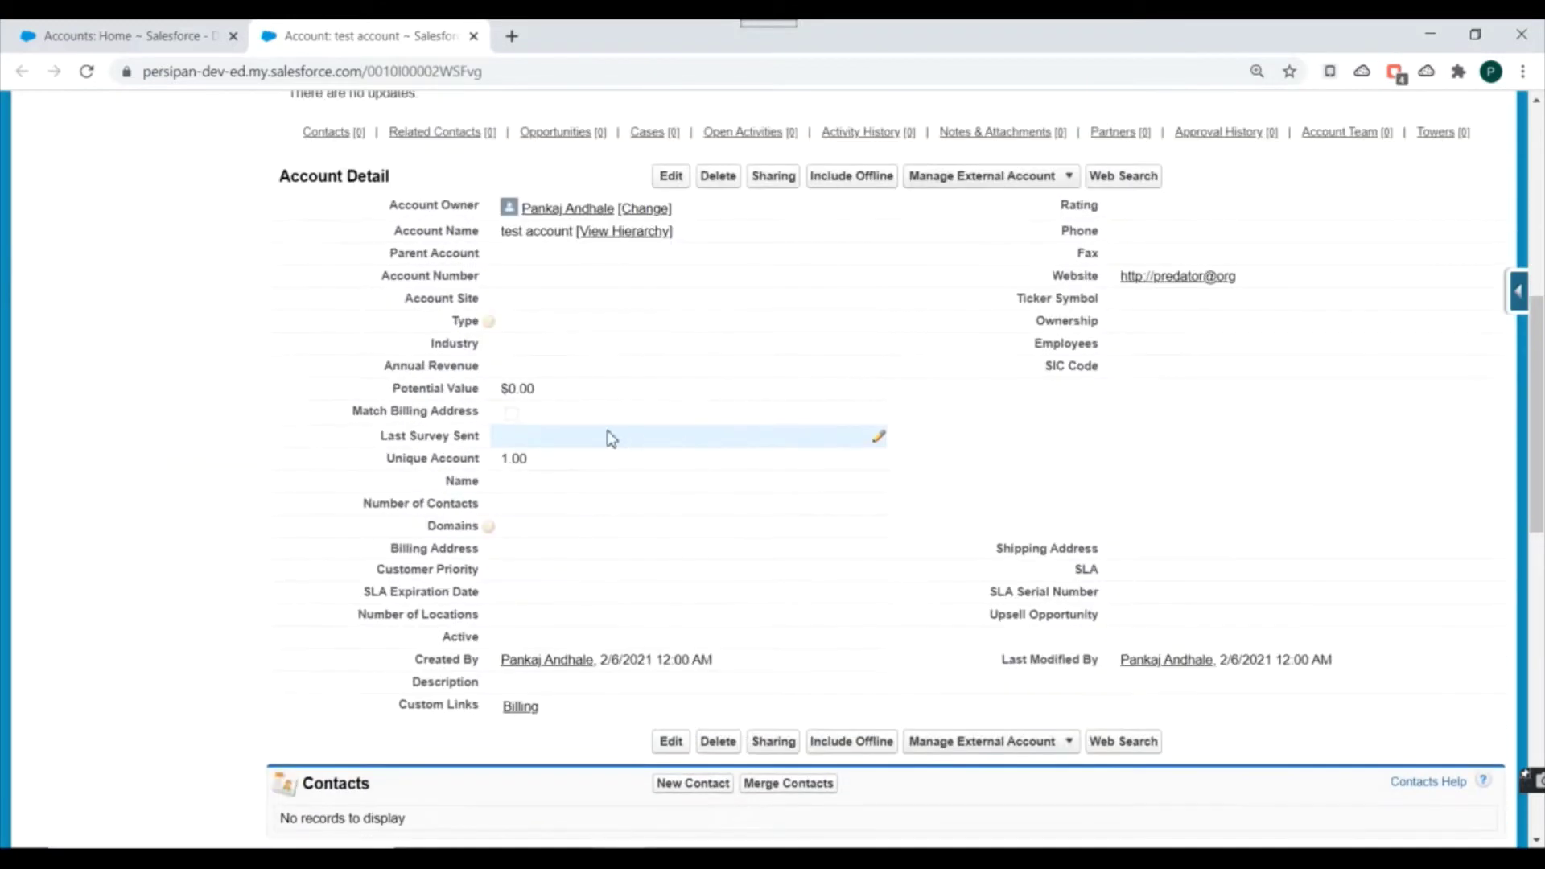
scroll(834, 524, "up", 4)
scroll(875, 532, "down", 4)
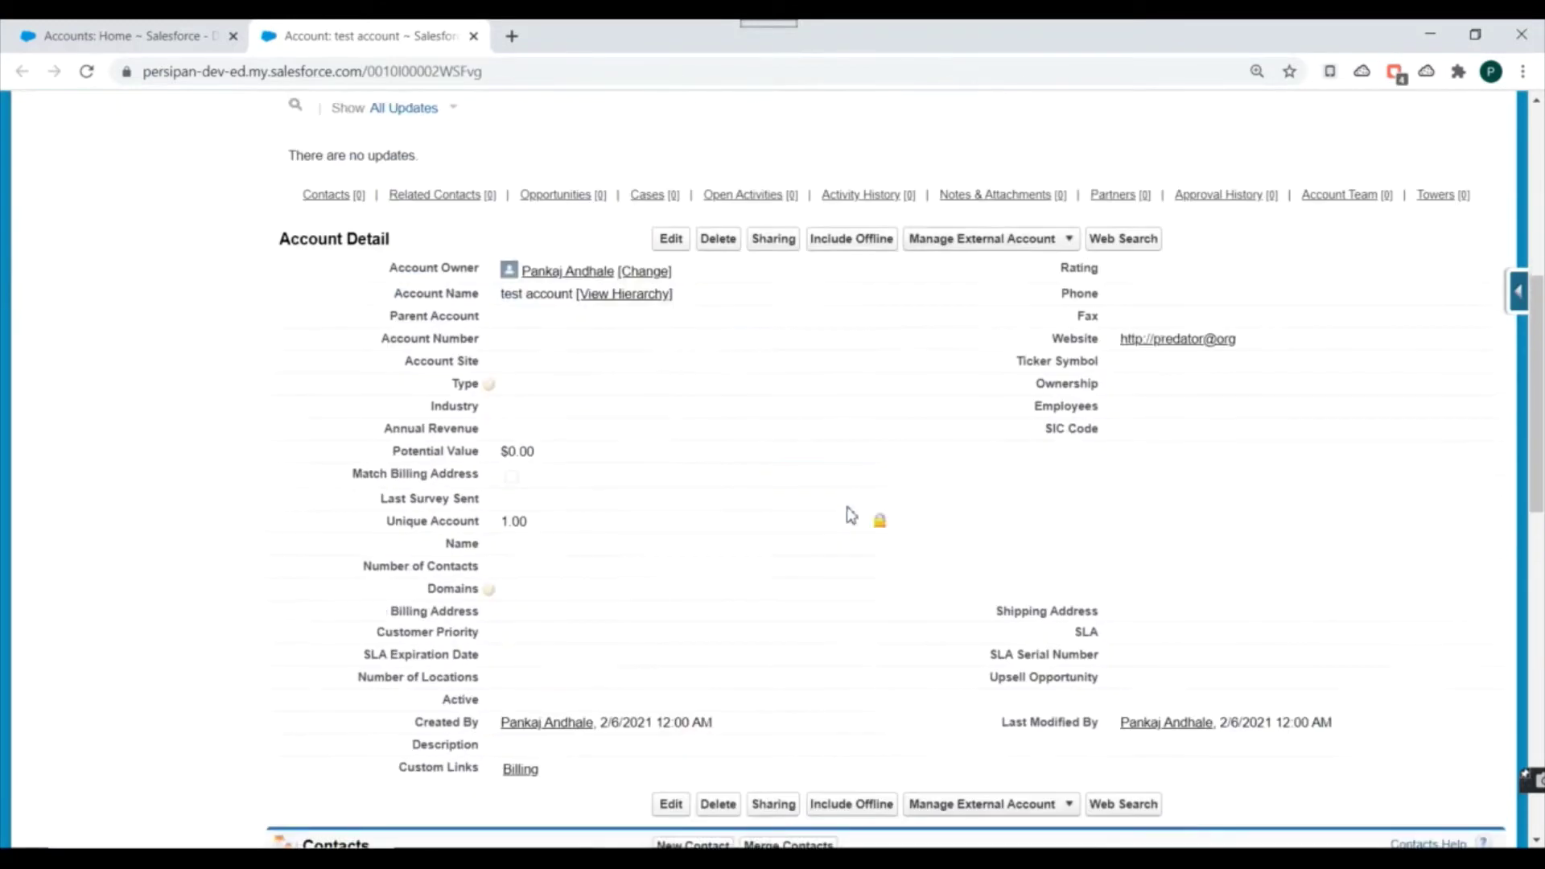
scroll(769, 322, "down", 2)
scroll(733, 370, "up", 2)
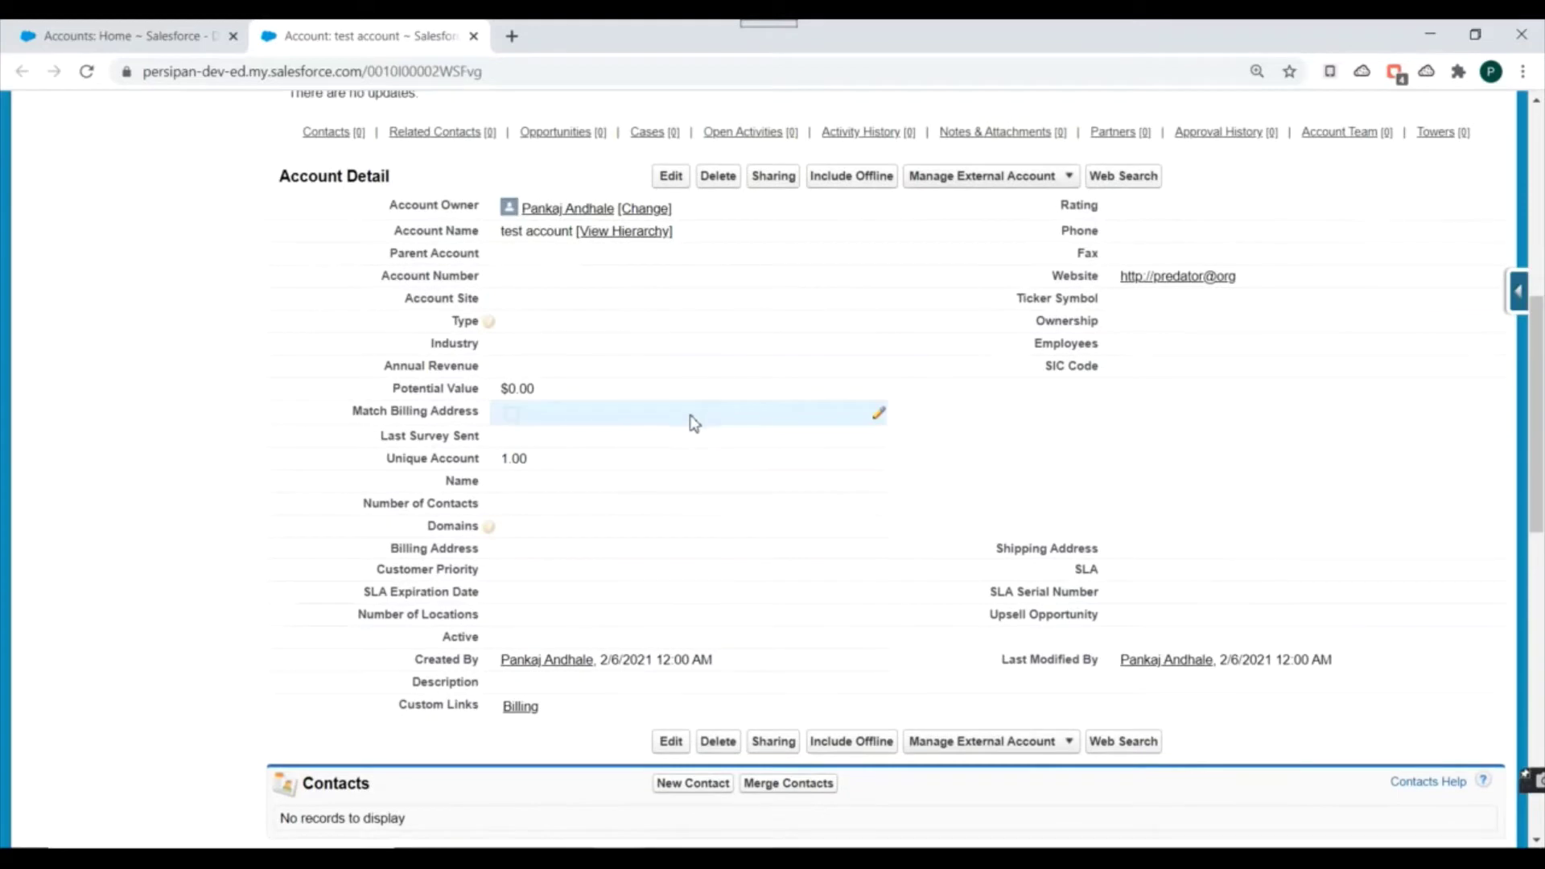
scroll(779, 383, "up", 1)
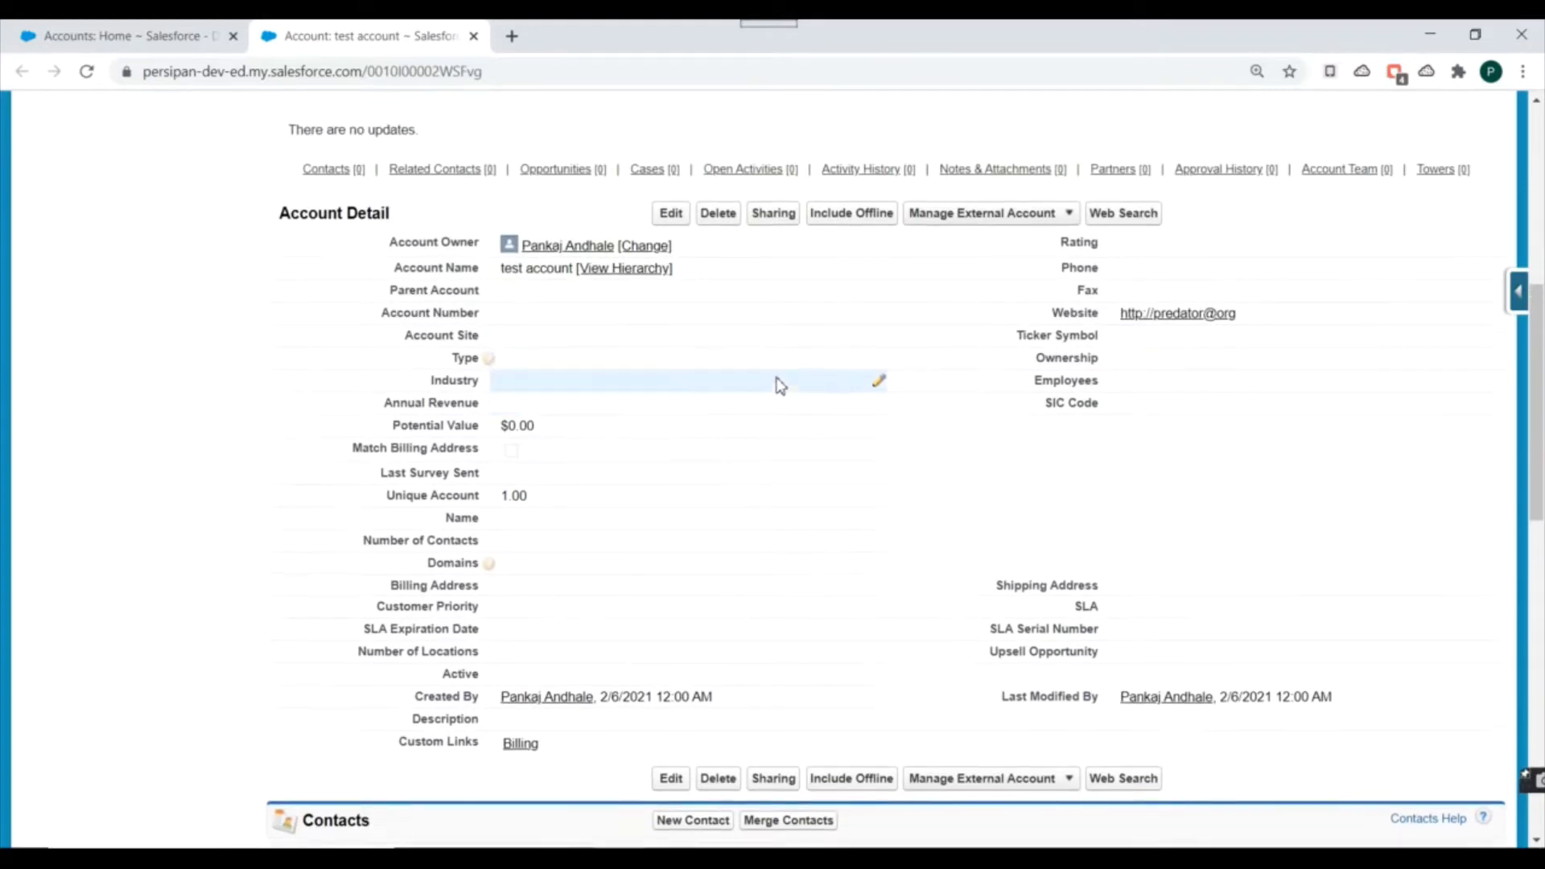
left_click_drag(390, 332, 993, 752)
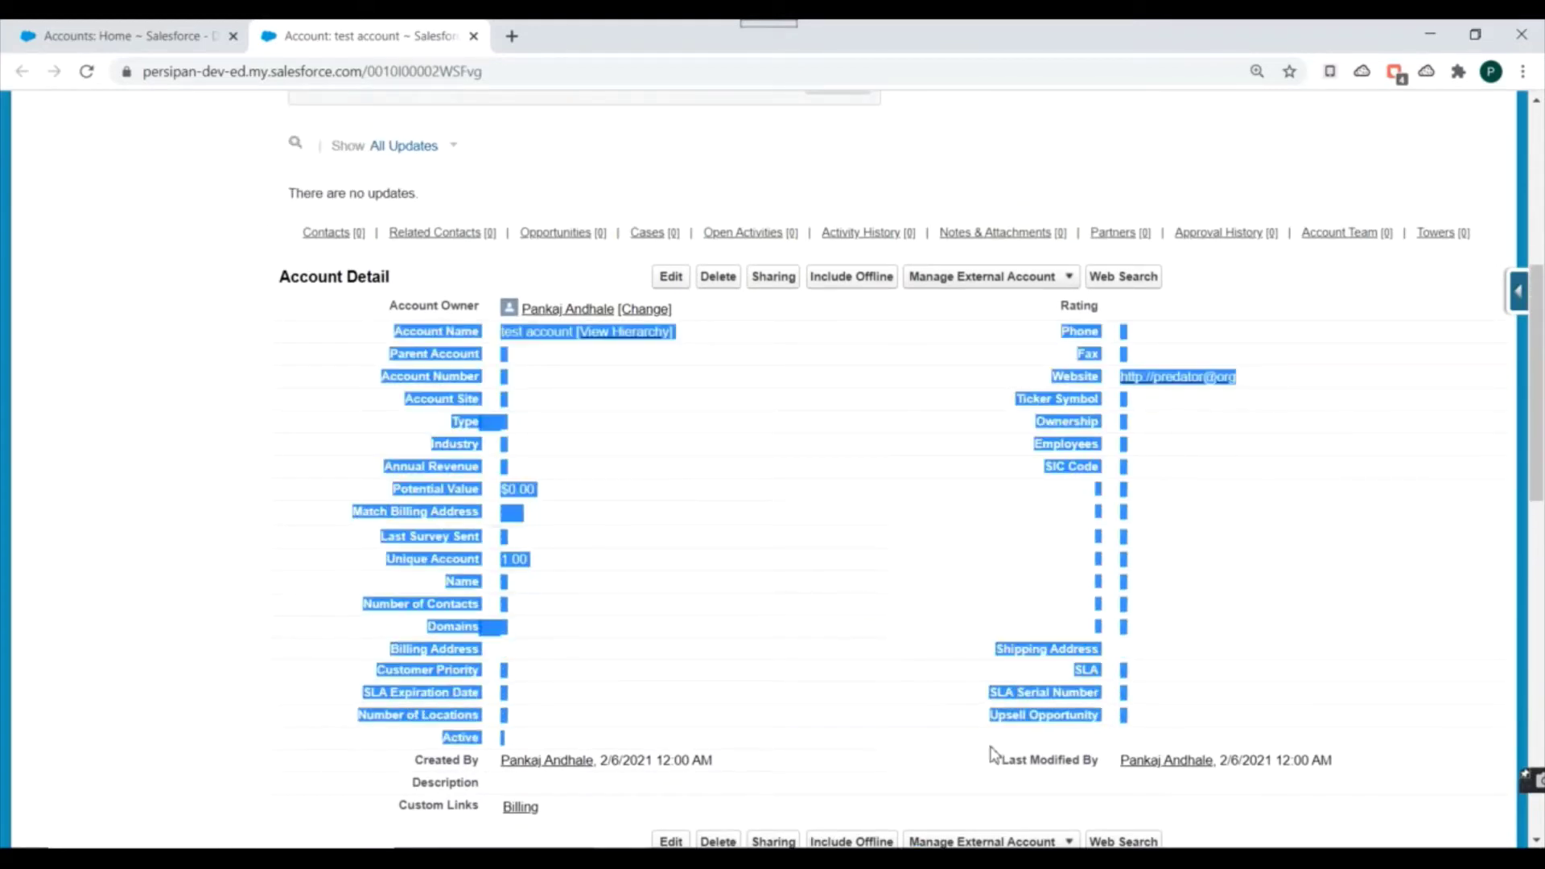
left_click_drag(768, 287, 1019, 233)
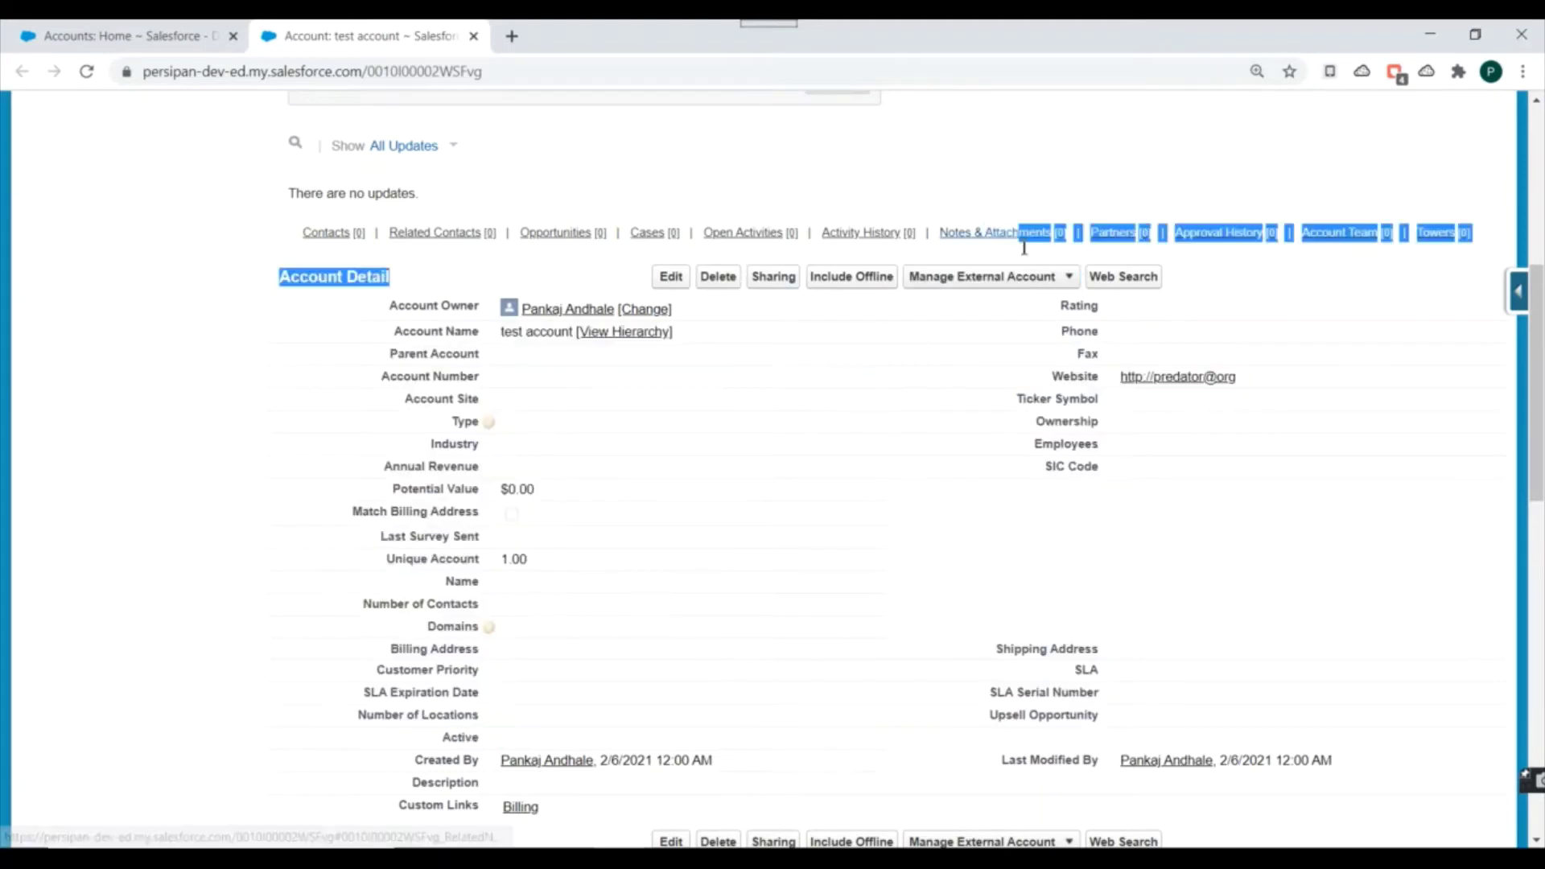
Examine the related lists of the "test account" record, from Contacts down to Towers
scroll(407, 396, "up", 2)
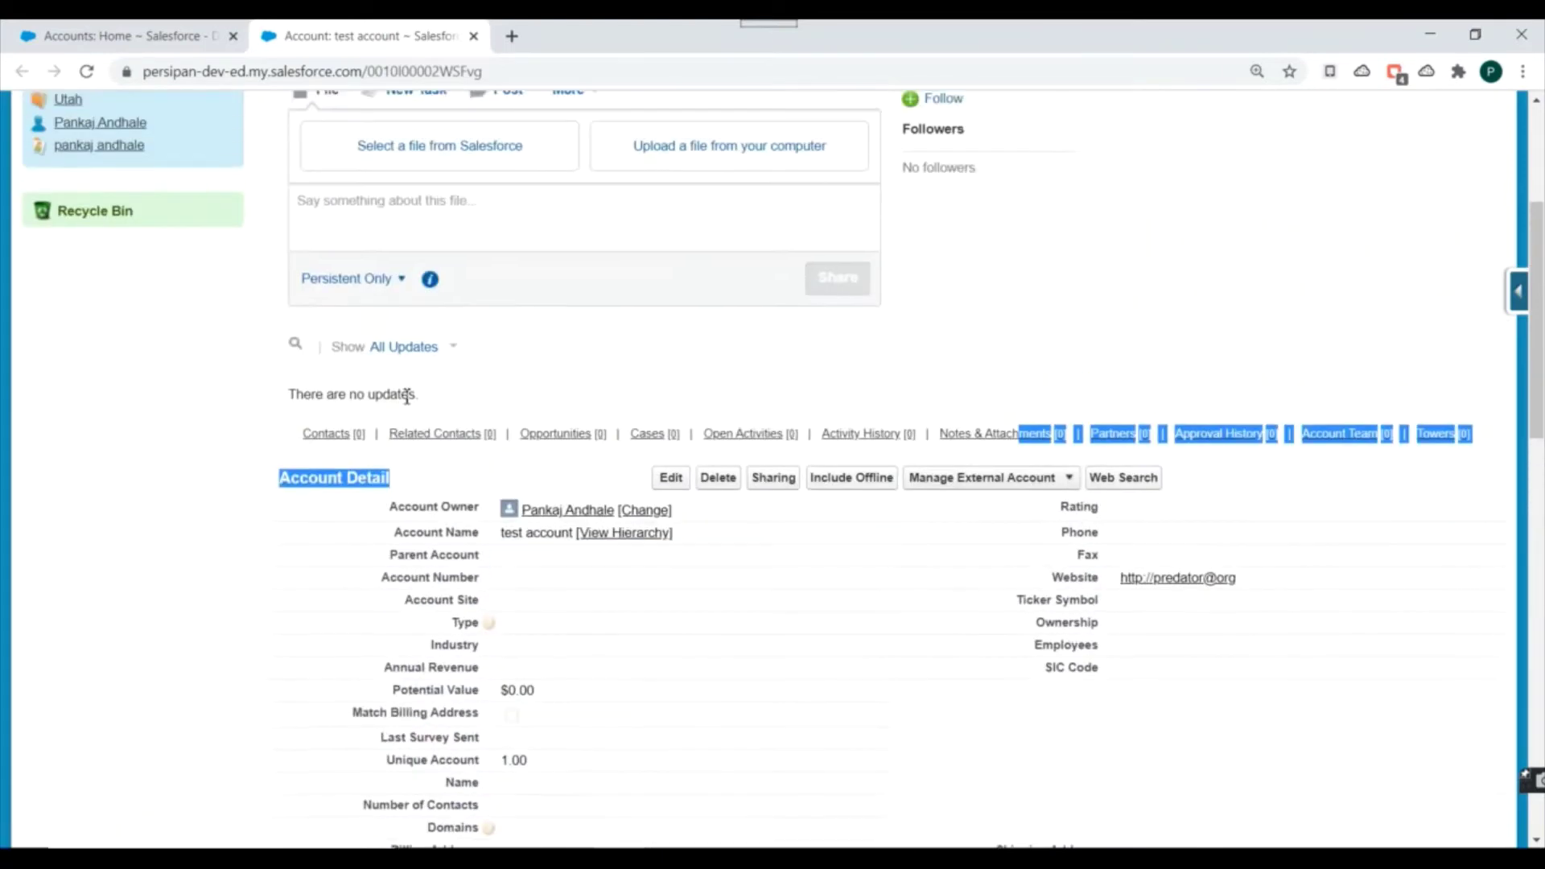
left_click(322, 442)
scroll(362, 499, "down", 3)
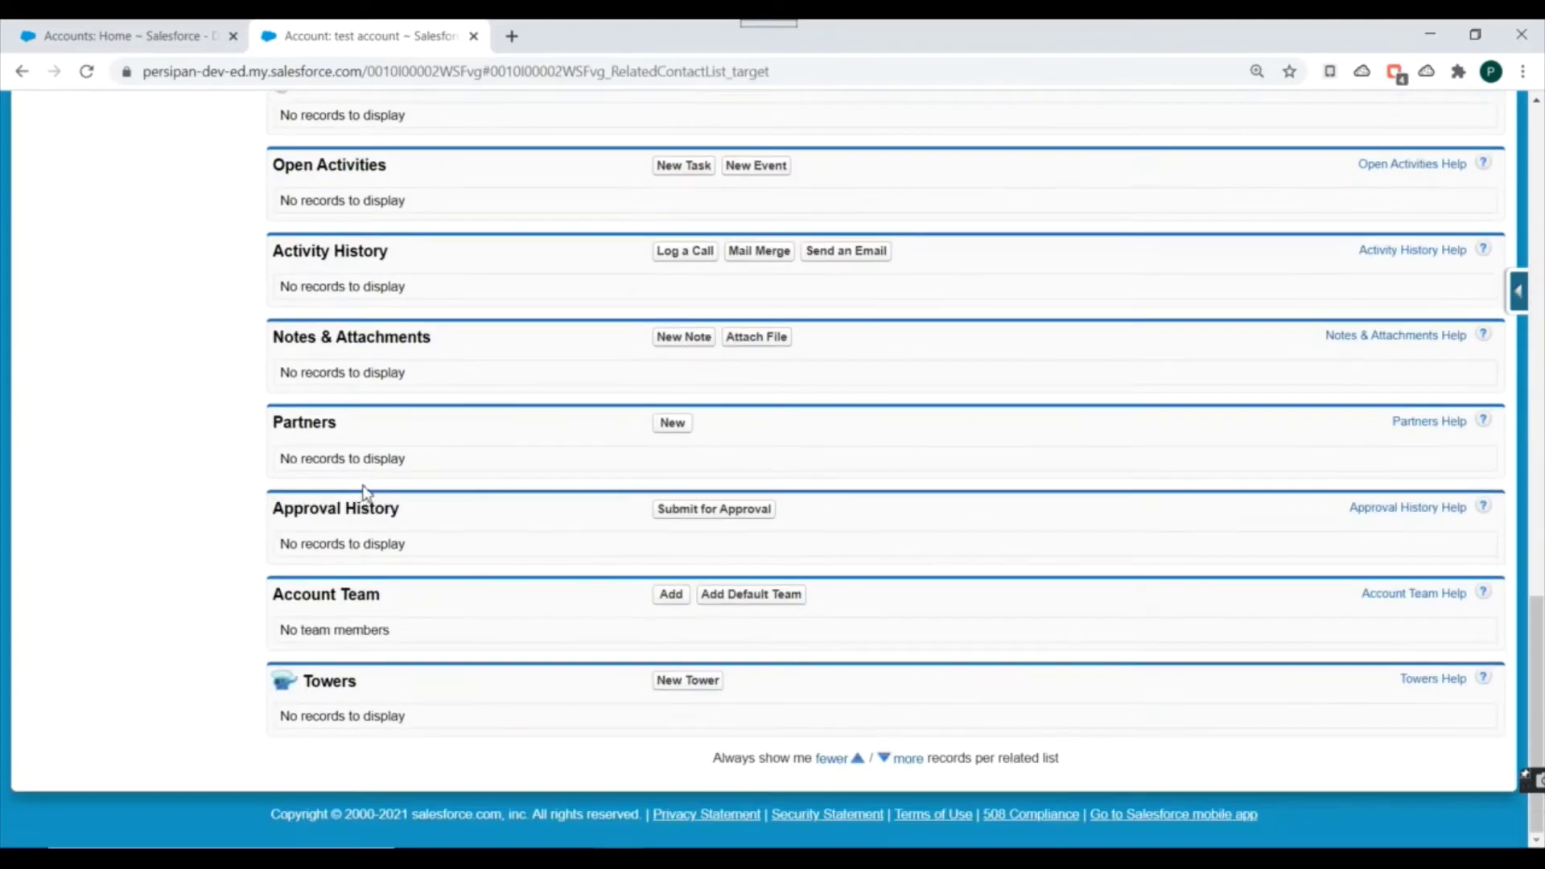
scroll(366, 493, "up", 5)
scroll(372, 483, "up", 2)
scroll(219, 515, "down", 2)
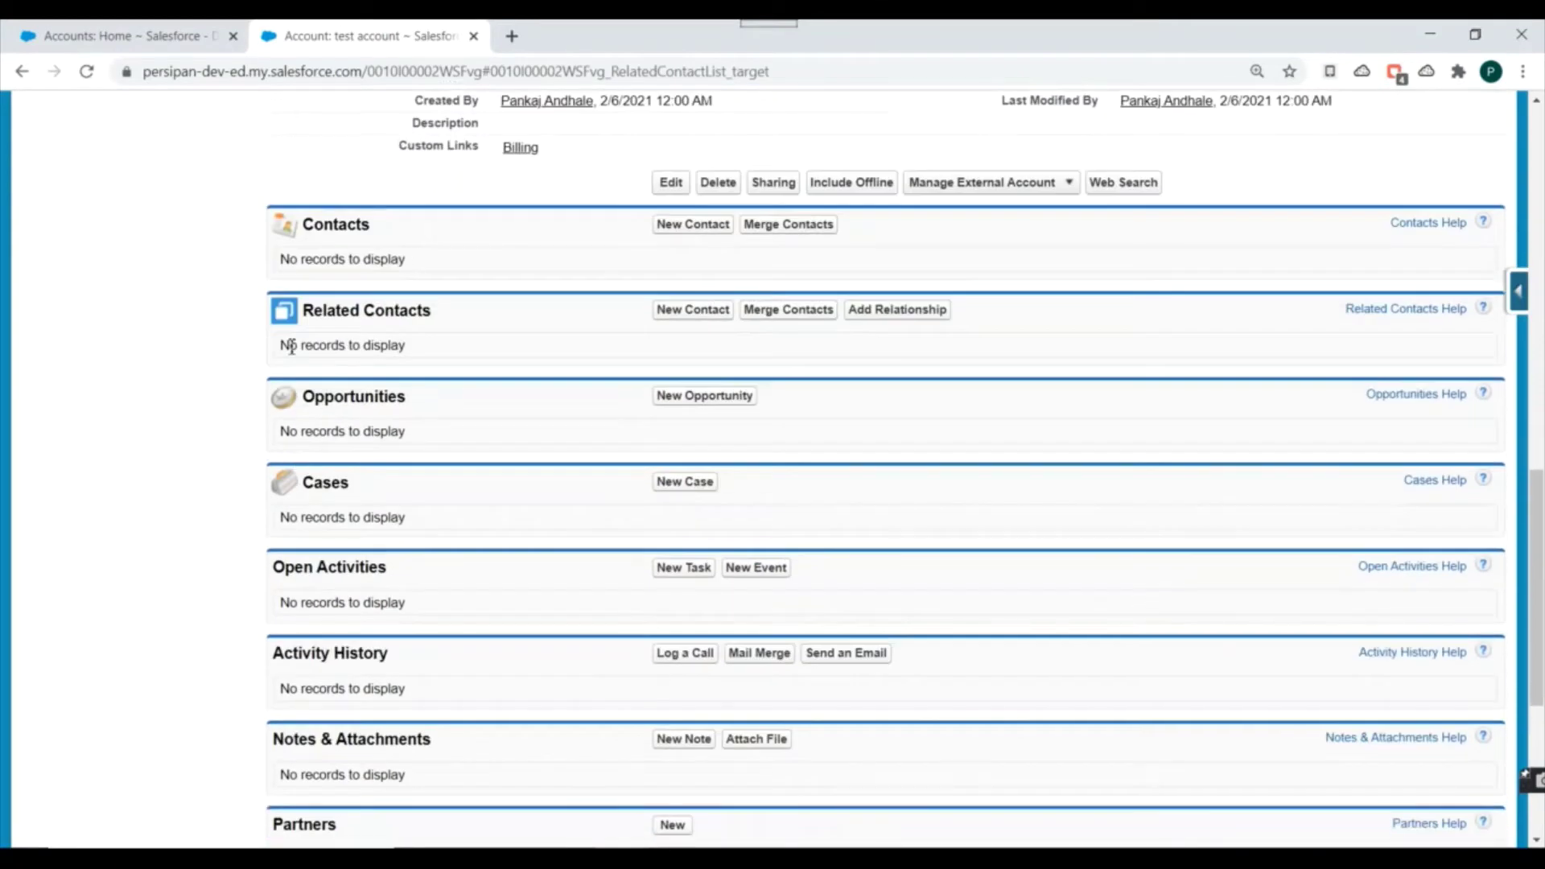
left_click_drag(292, 372, 353, 541)
left_click_drag(431, 483, 441, 628)
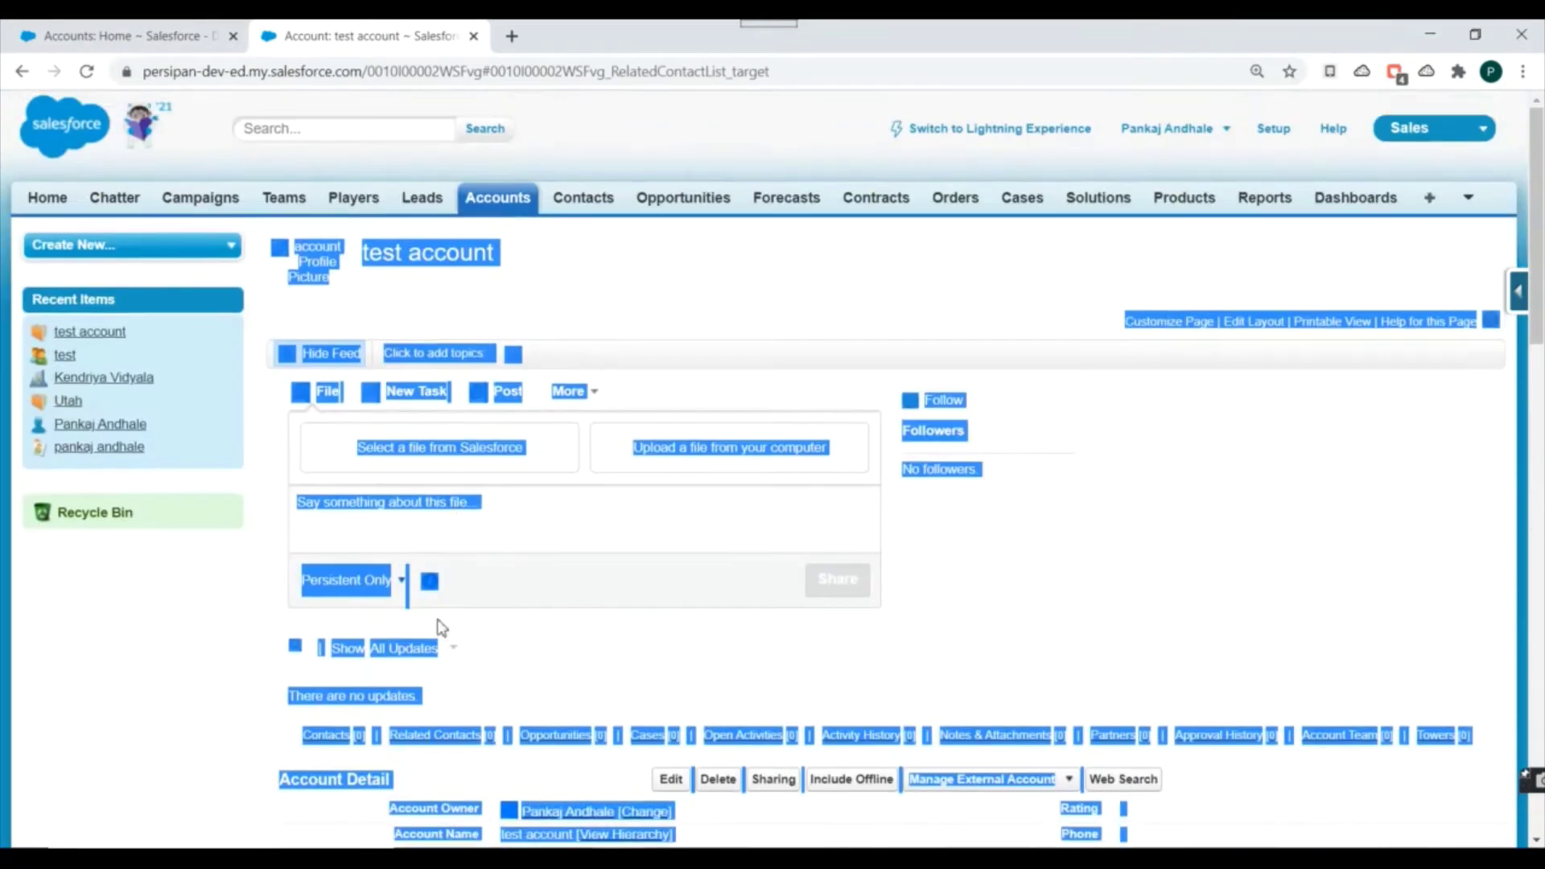
left_click(567, 668)
scroll(862, 614, "down", 2)
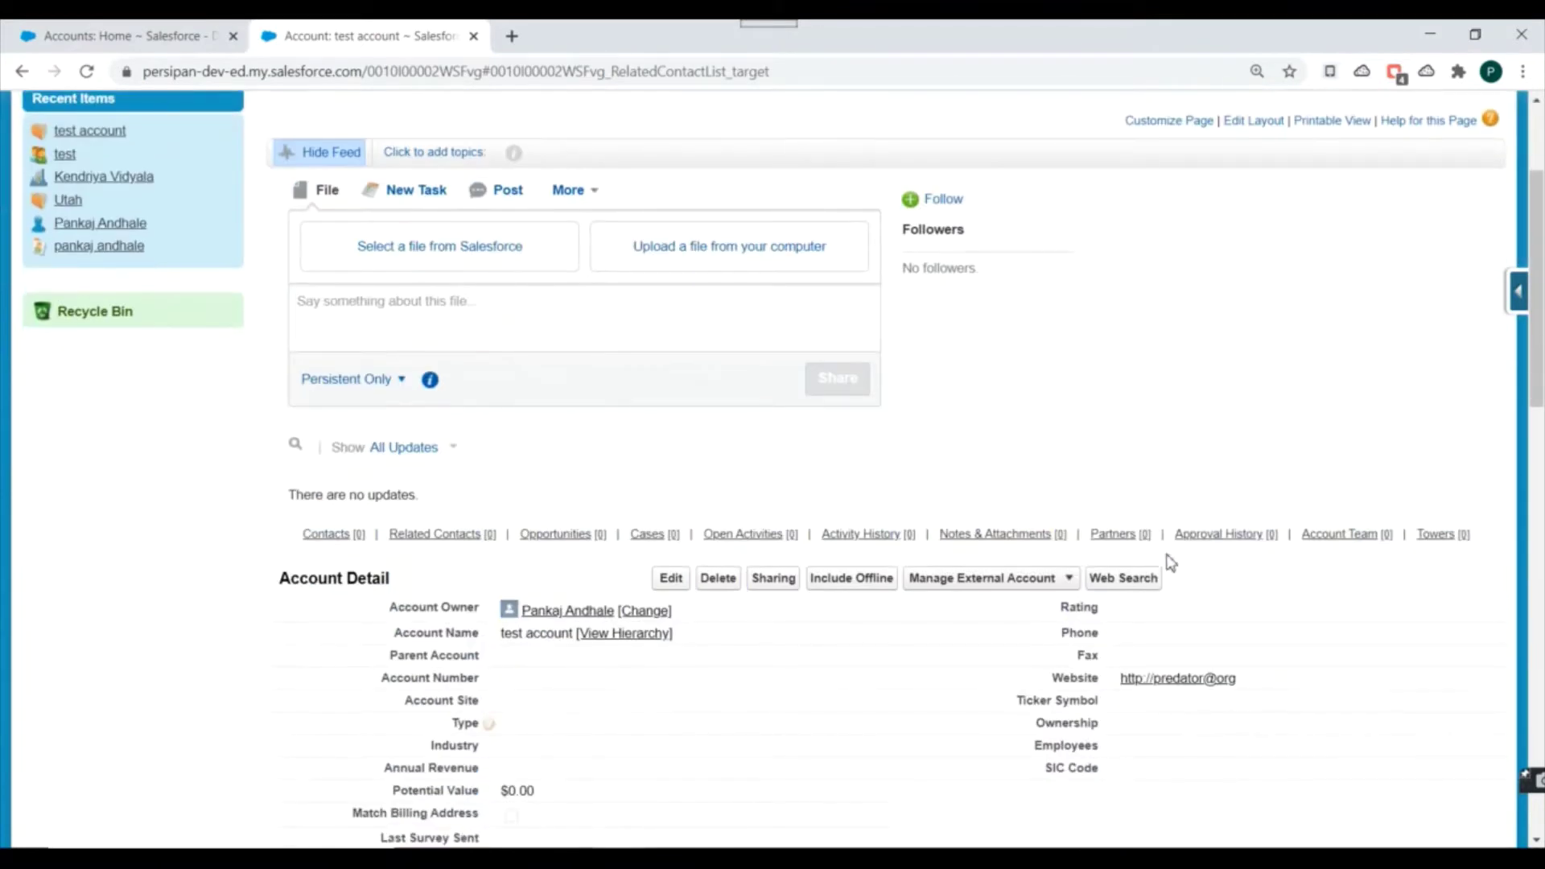
scroll(1127, 491, "up", 2)
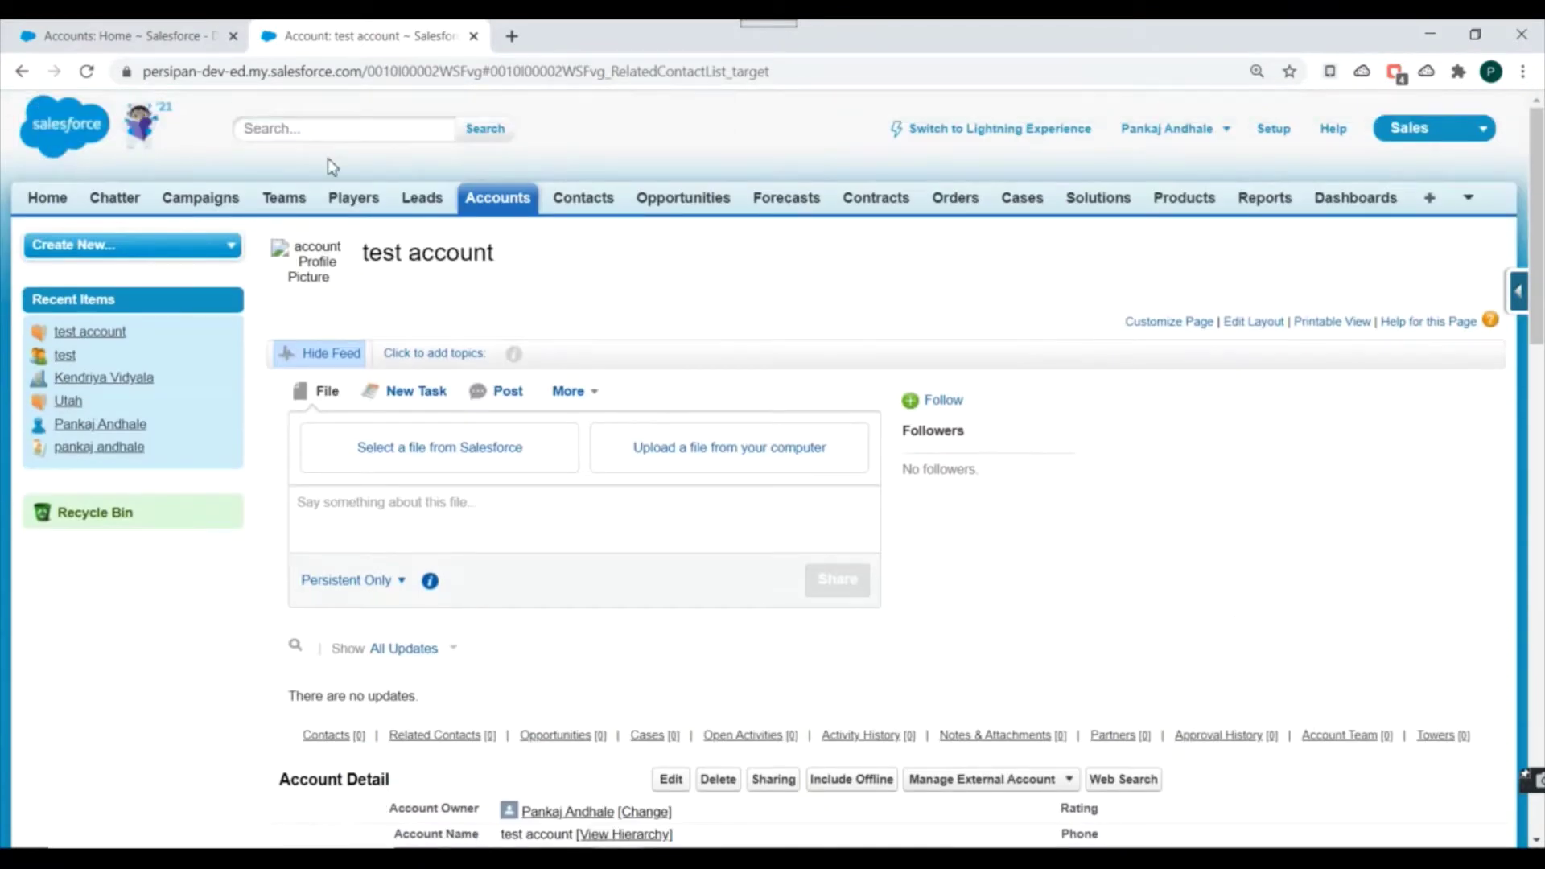
Open Setup in a separate browser tab placed before the account record's tab and search the setup tree for "account"
left_click(191, 41)
left_click(283, 28)
middle_click(1274, 129)
left_click_drag(563, 35, 387, 33)
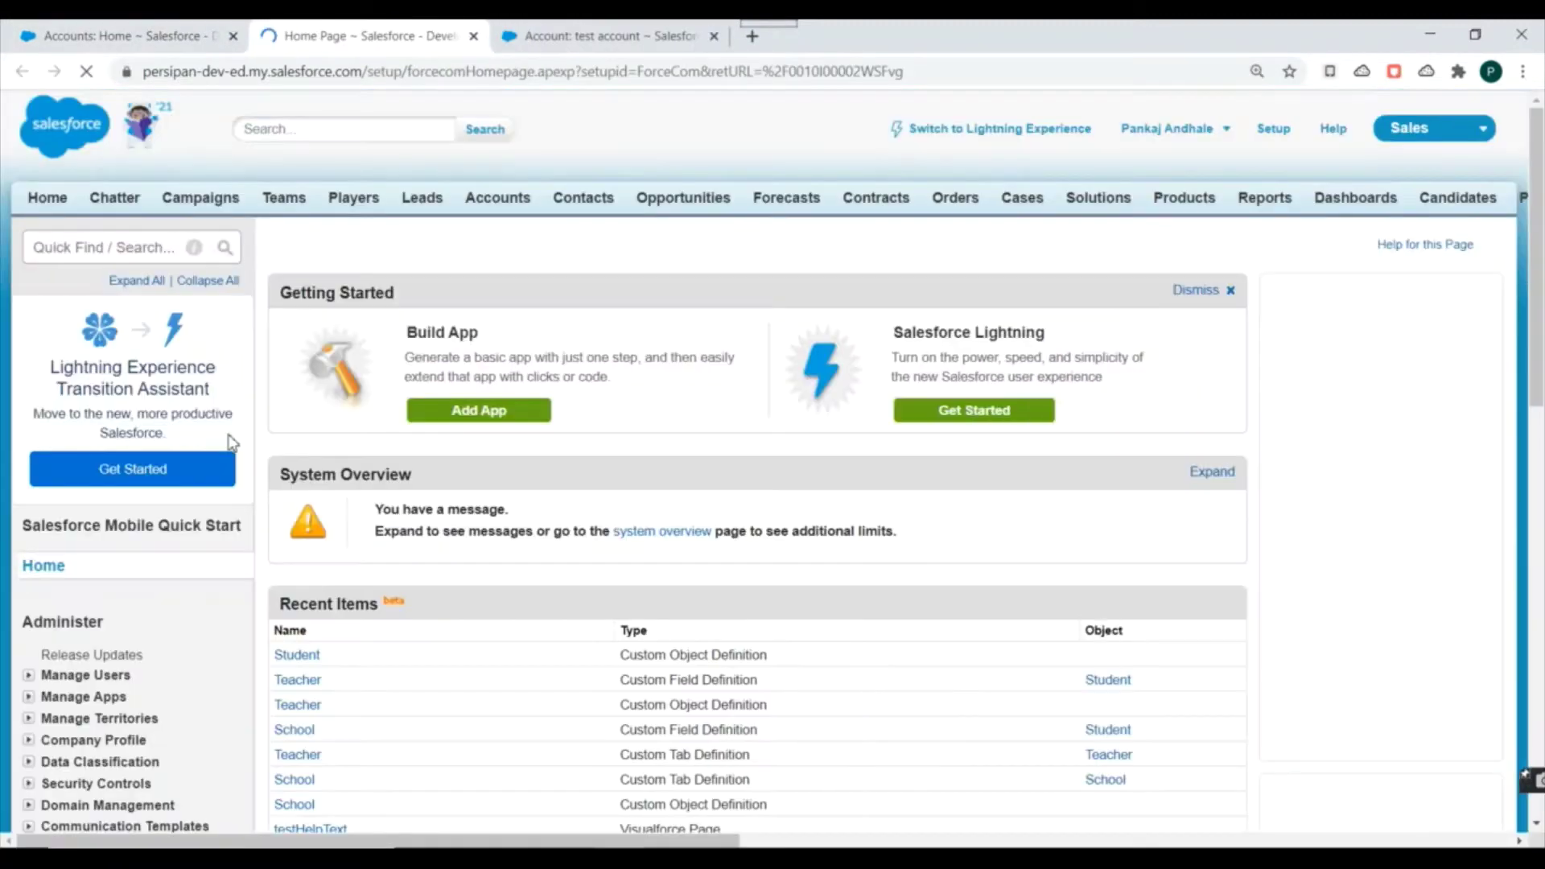
left_click(97, 248)
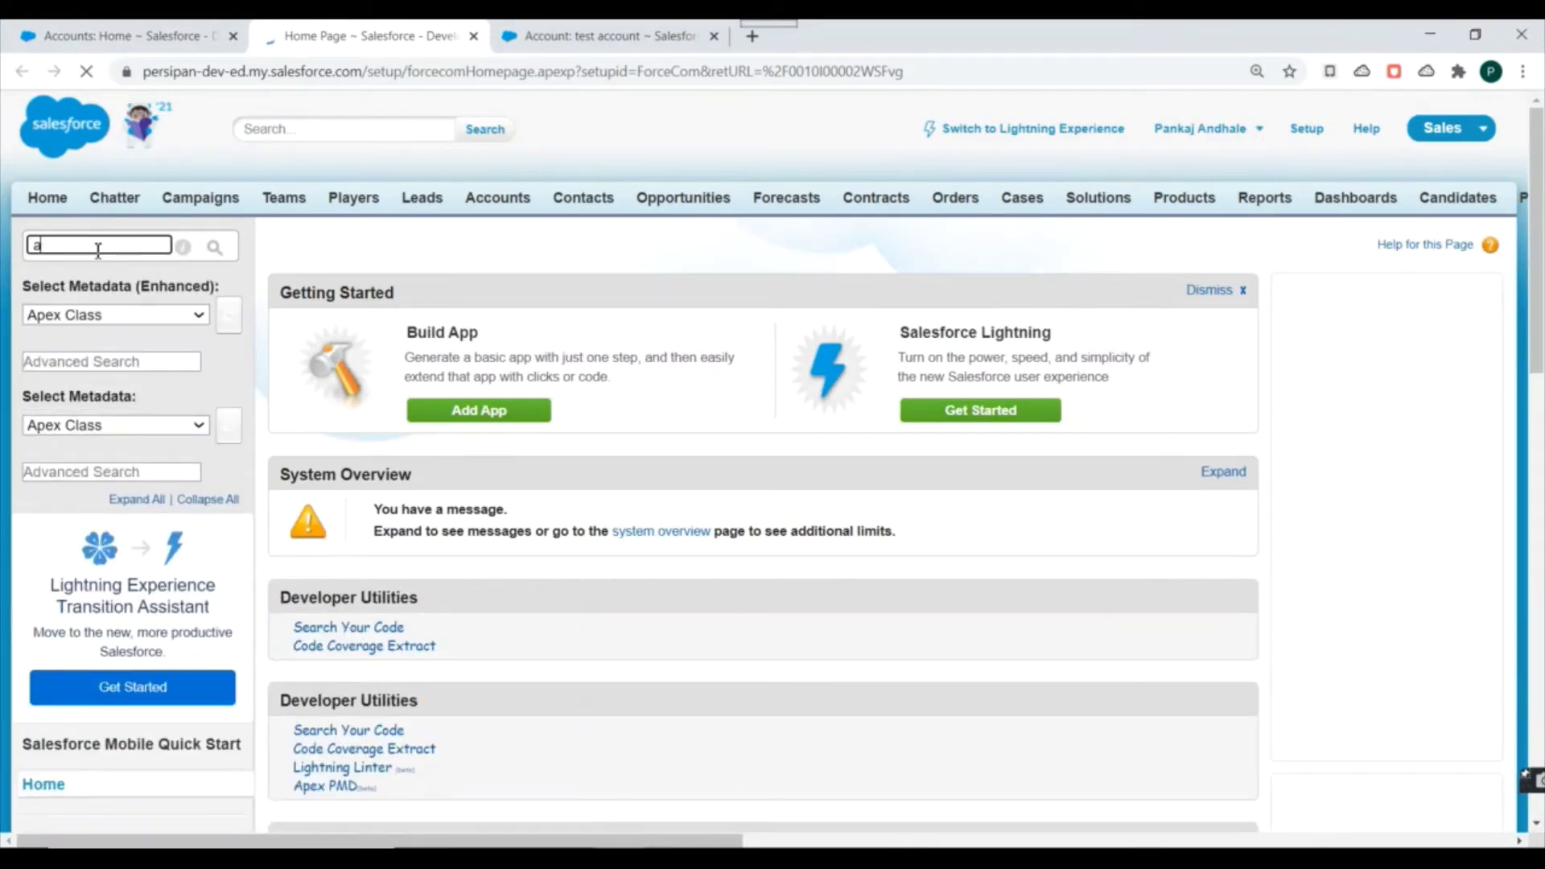
type("account")
Open the Page Layouts page for Accounts in a new browser tab and review the list of account layouts
scroll(161, 289, "down", 5)
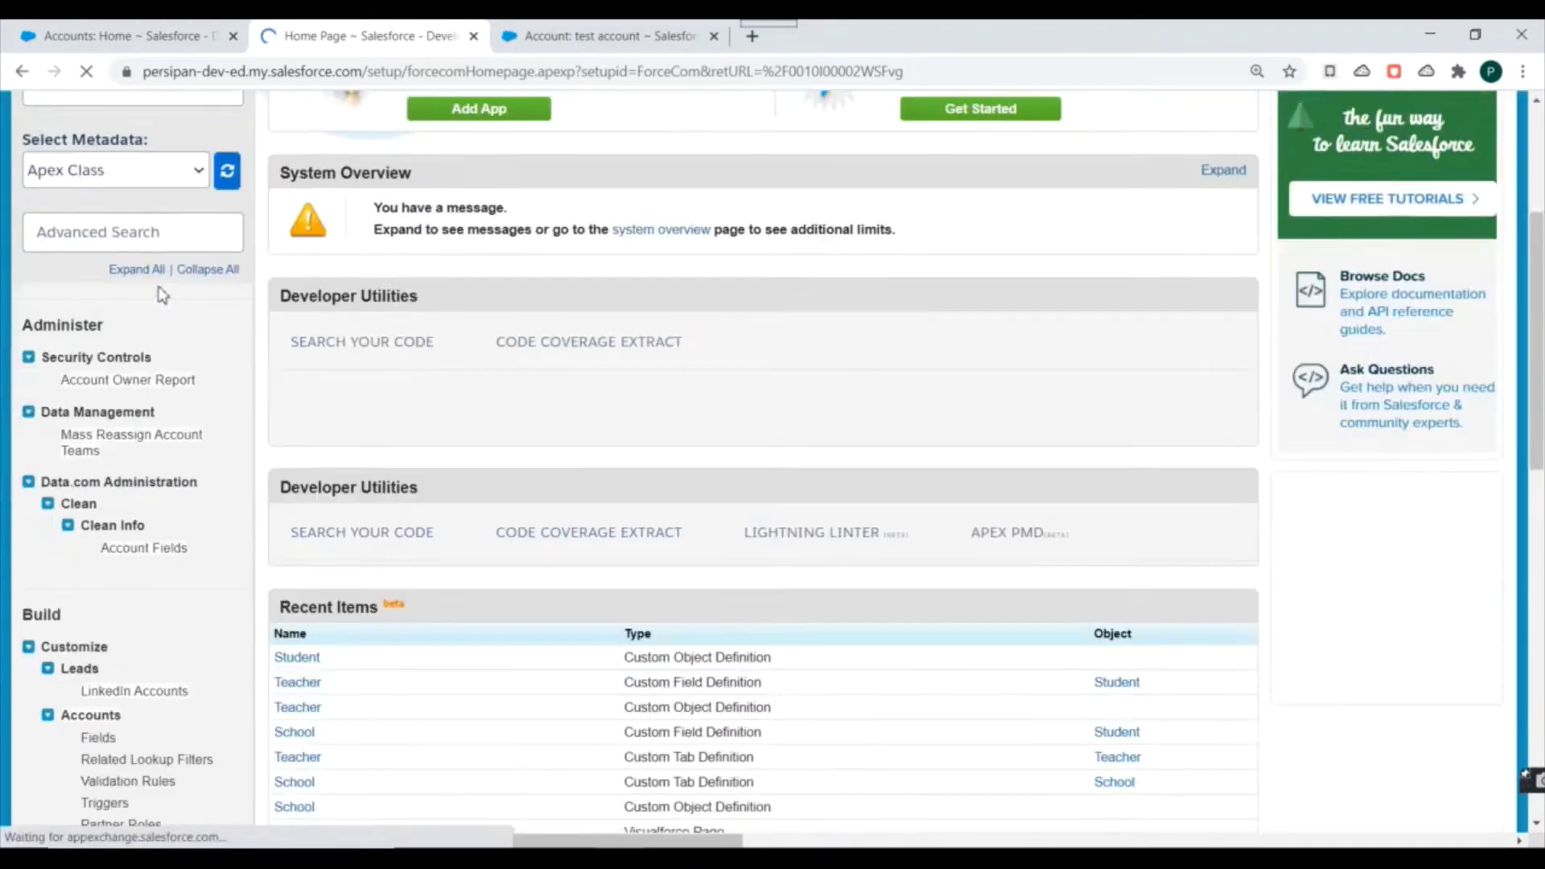
scroll(170, 310, "down", 3)
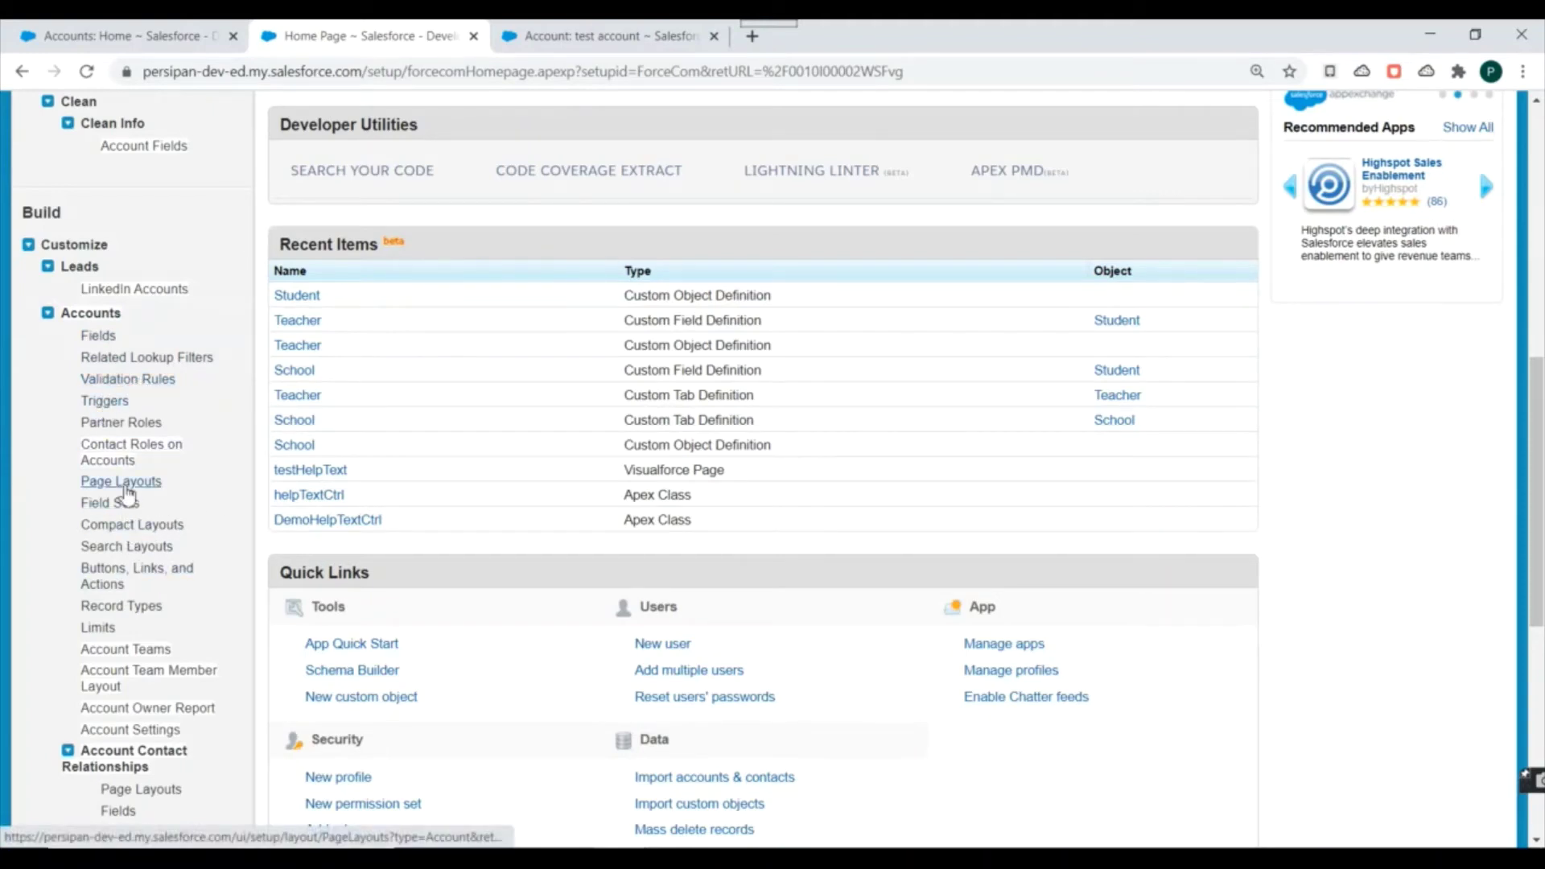
right_click(127, 490)
left_click(153, 497)
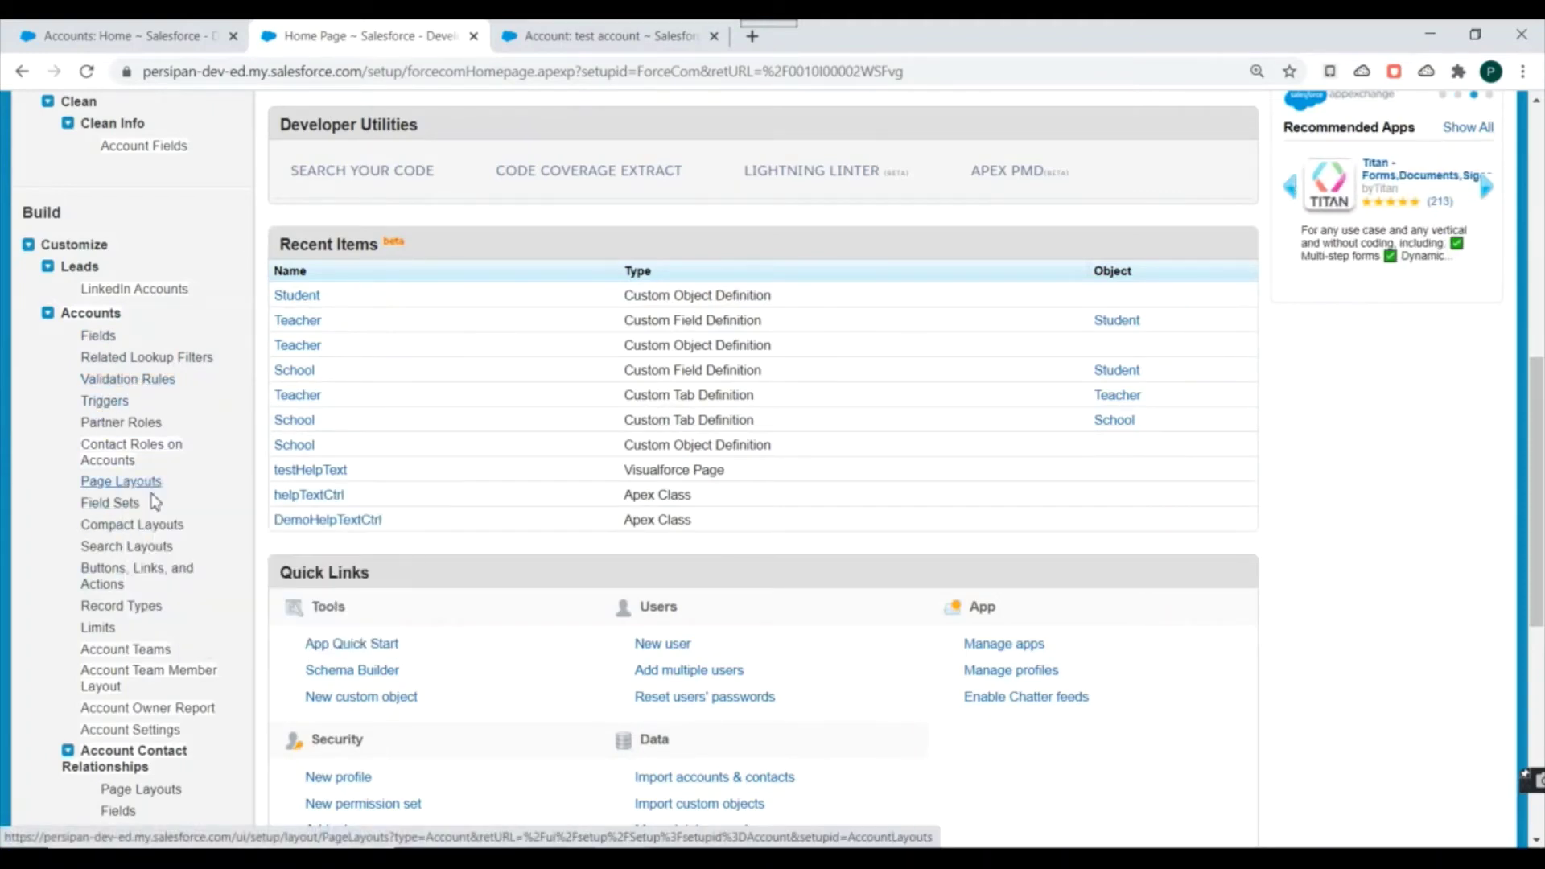
left_click(627, 43)
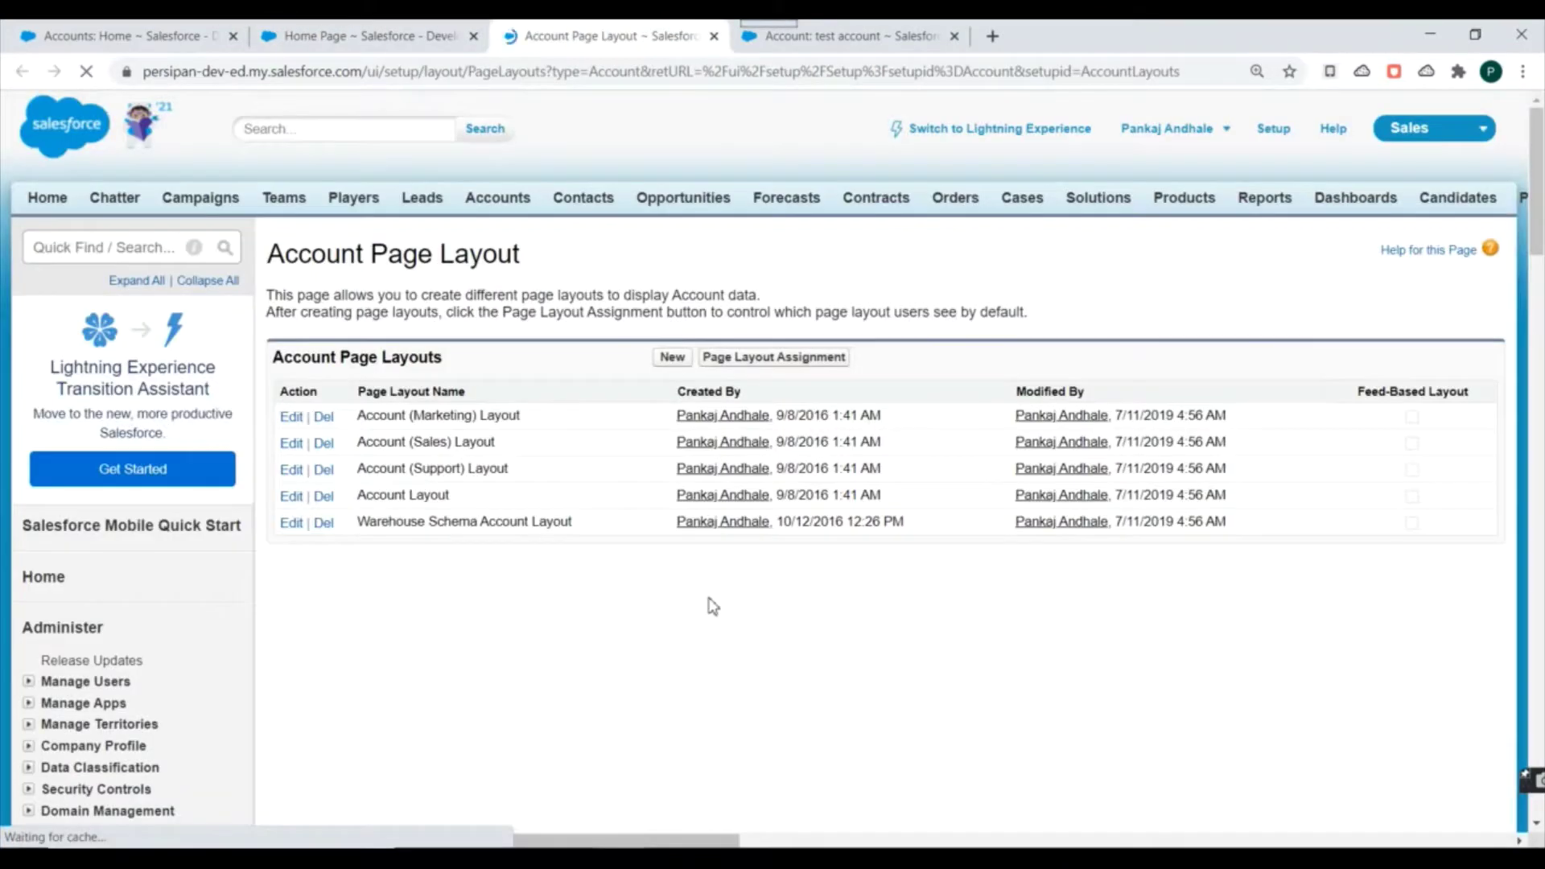
left_click_drag(1321, 544, 278, 419)
left_click(555, 620)
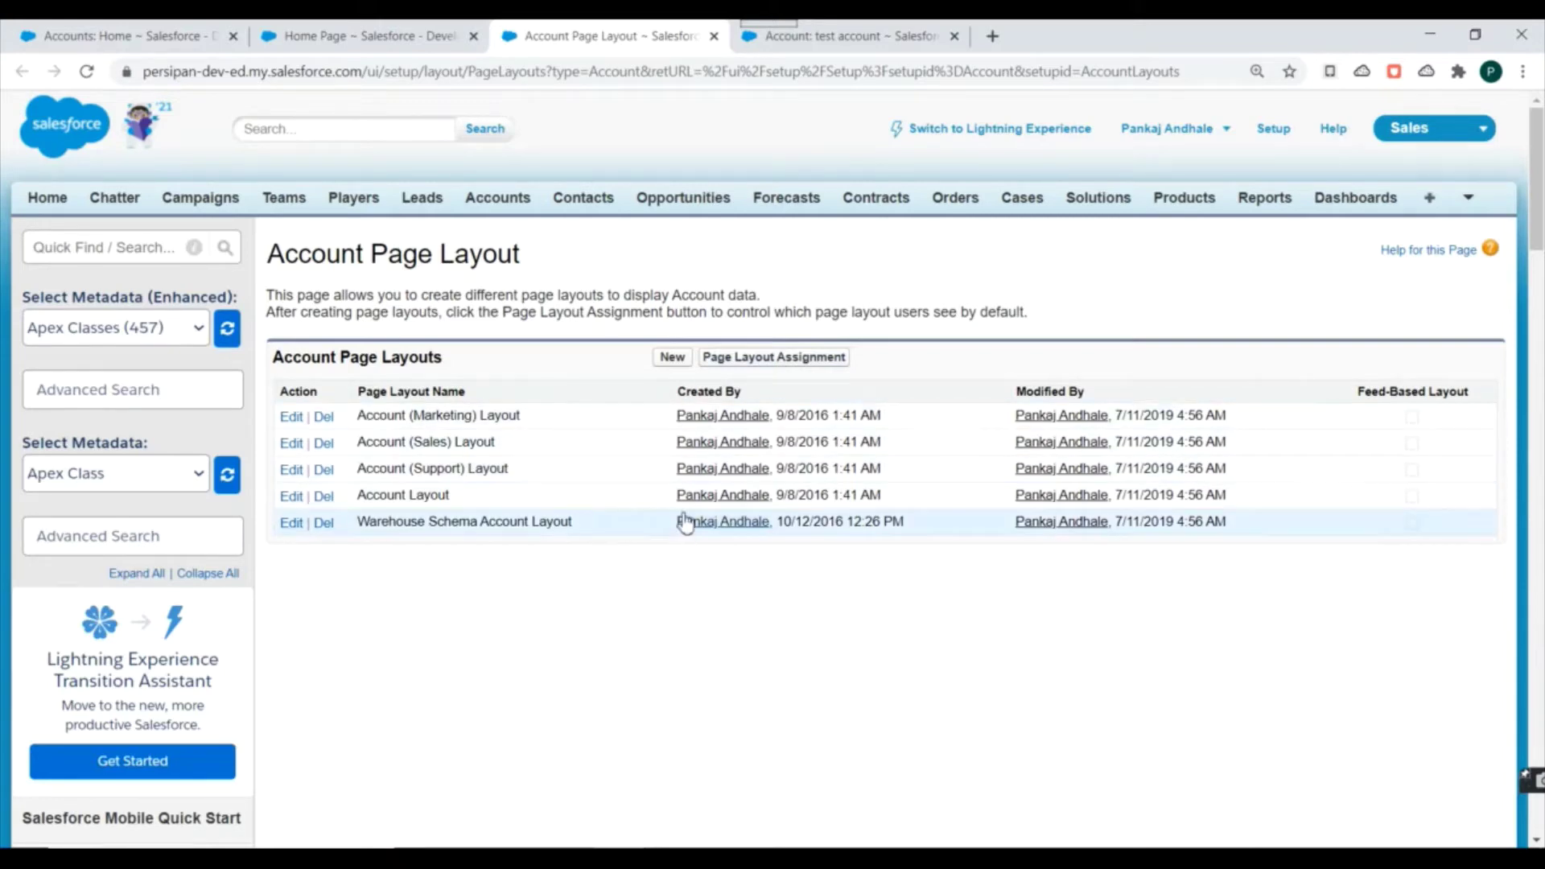
Start a new account page layout and review which existing page layouts are available for cloning
left_click(673, 356)
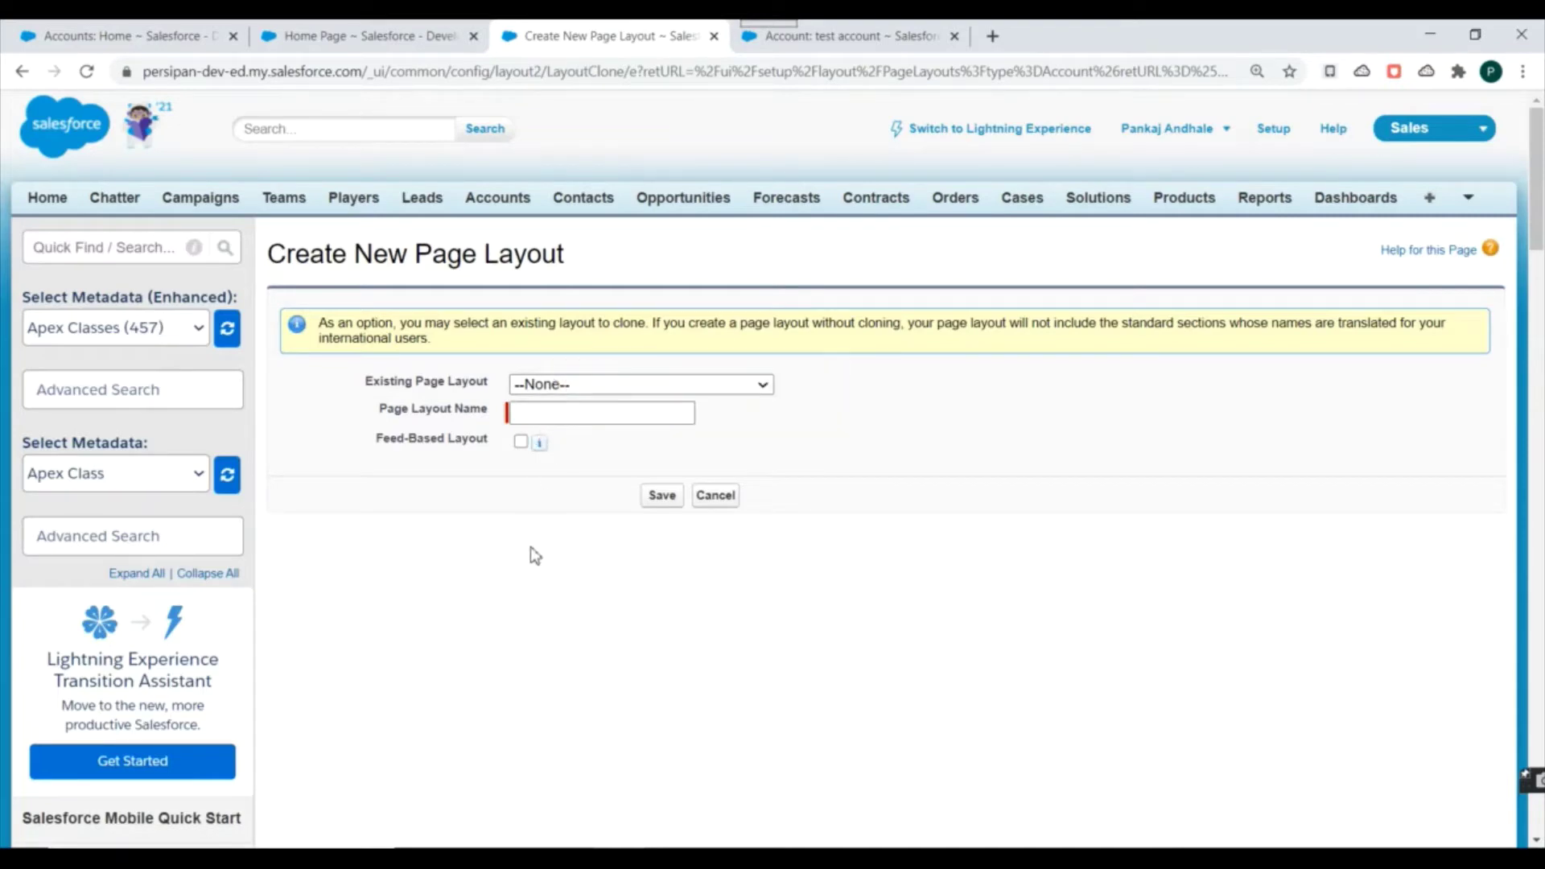
left_click(551, 386)
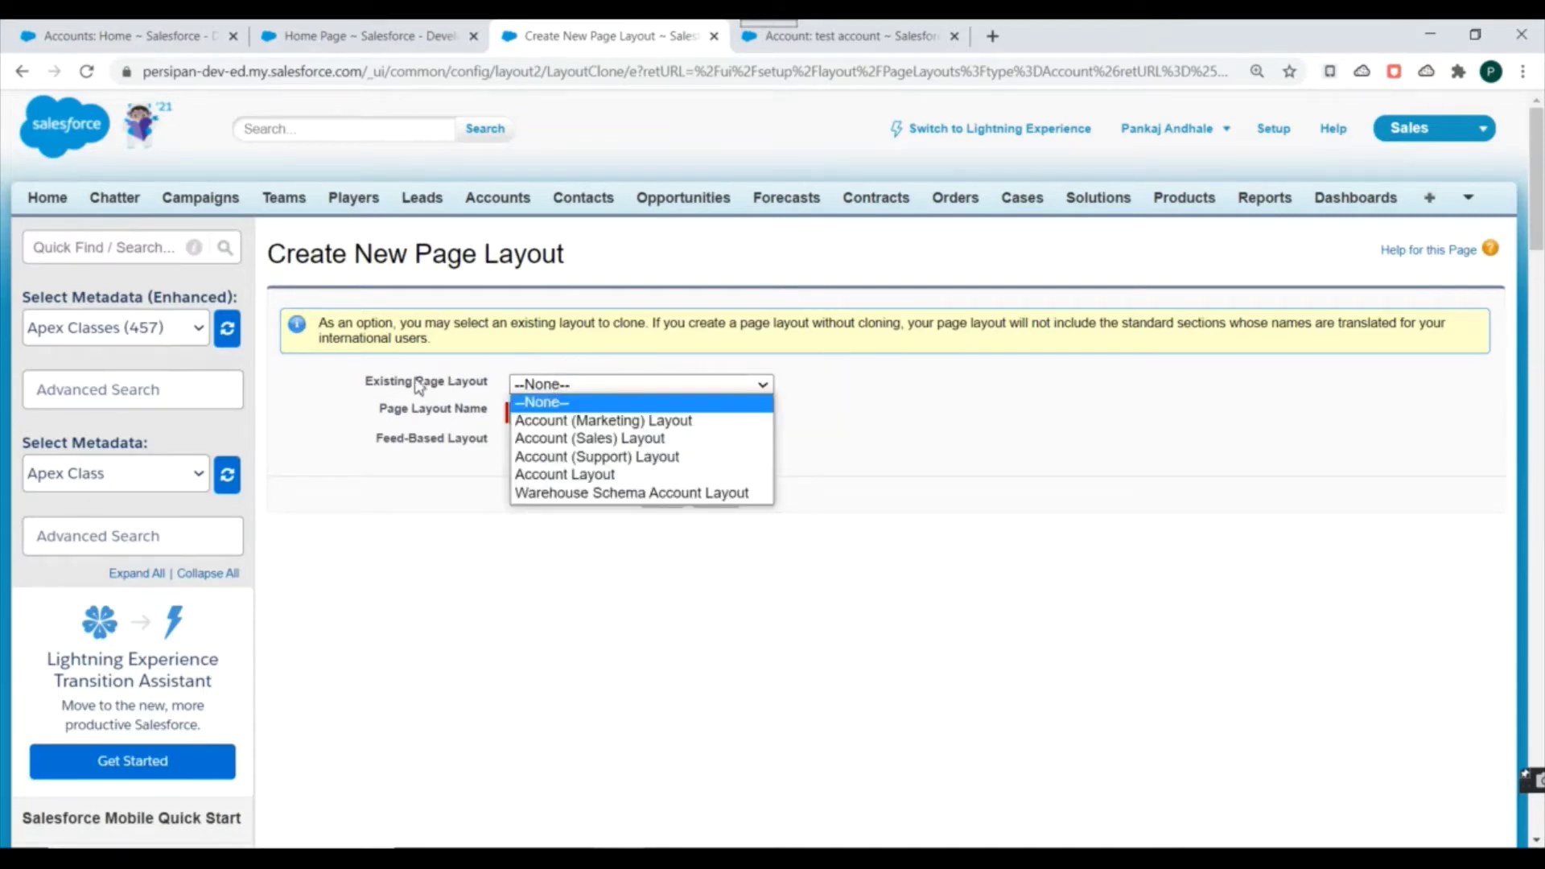
left_click(372, 386)
left_click_drag(362, 380, 506, 385)
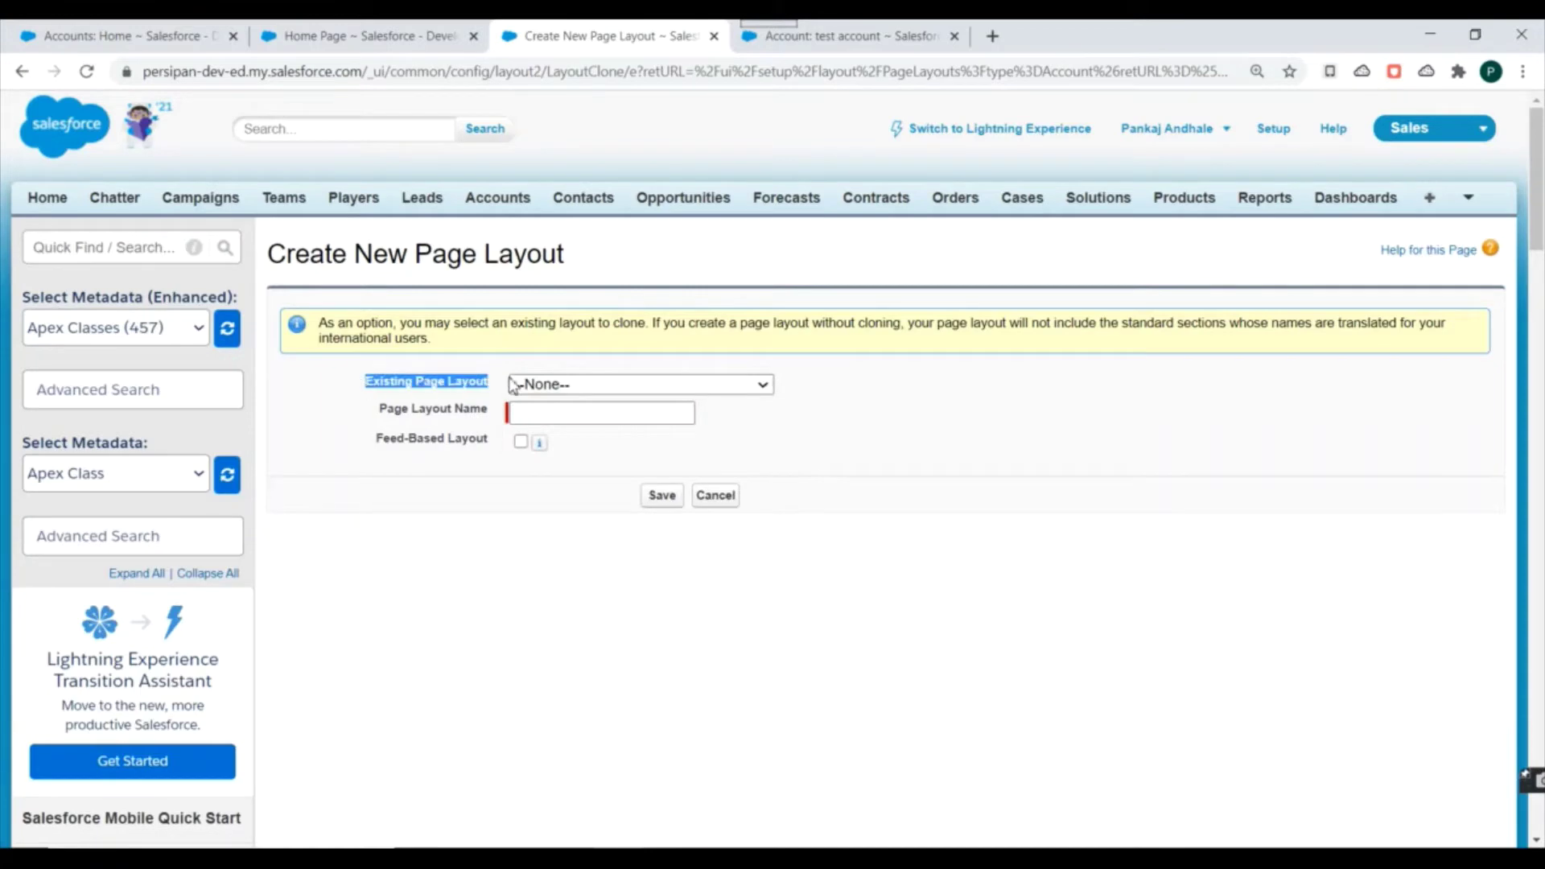
left_click(487, 555)
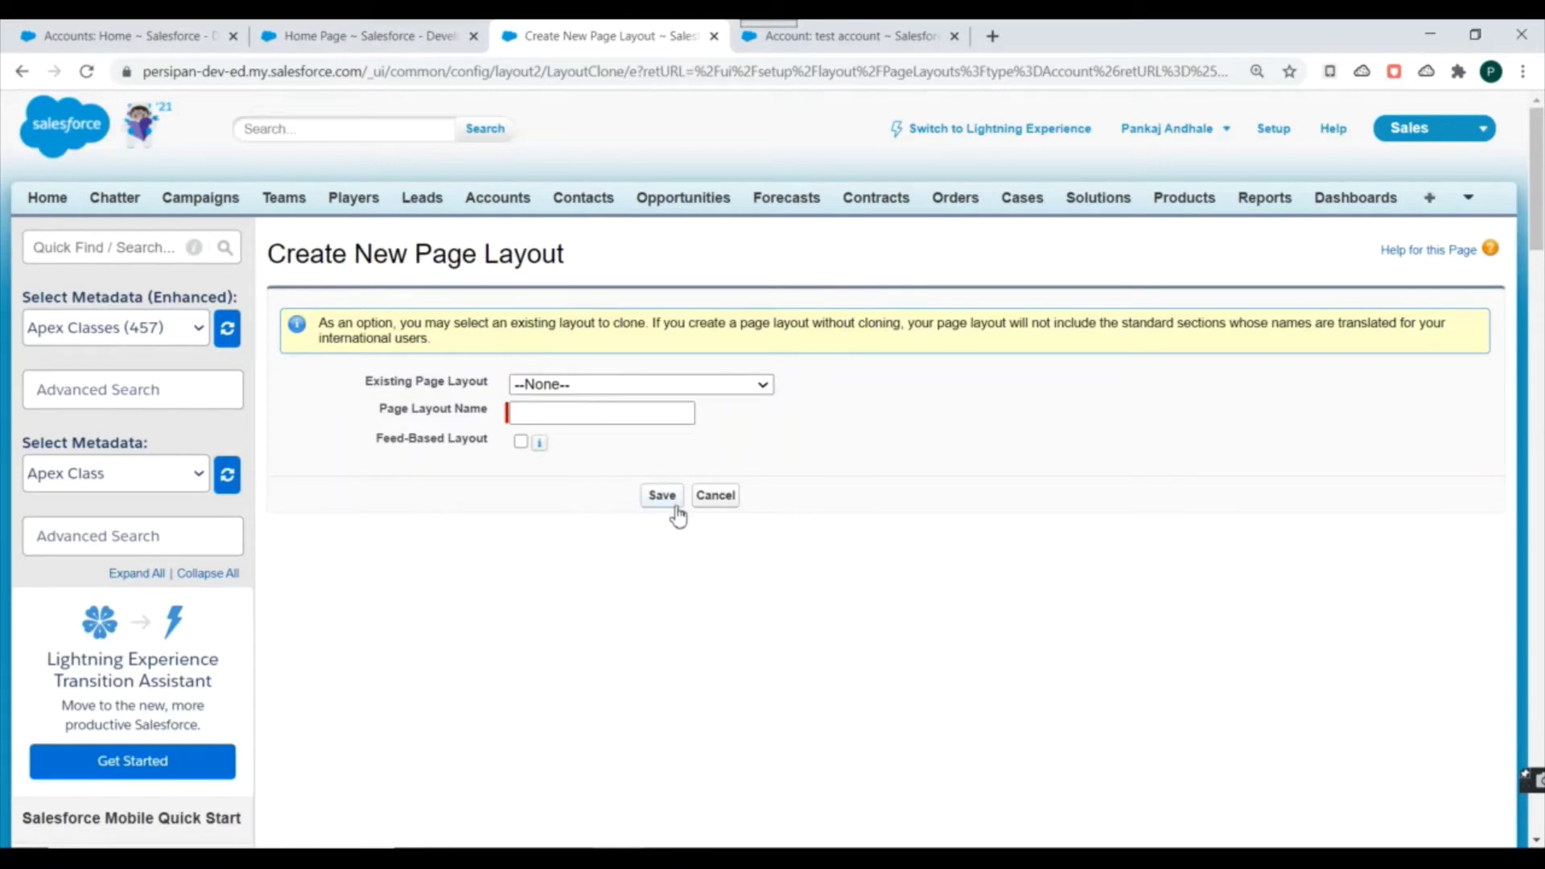
Name the new page layout "Account Demo", base it on the existing Account Layout, and save it
left_click(552, 411)
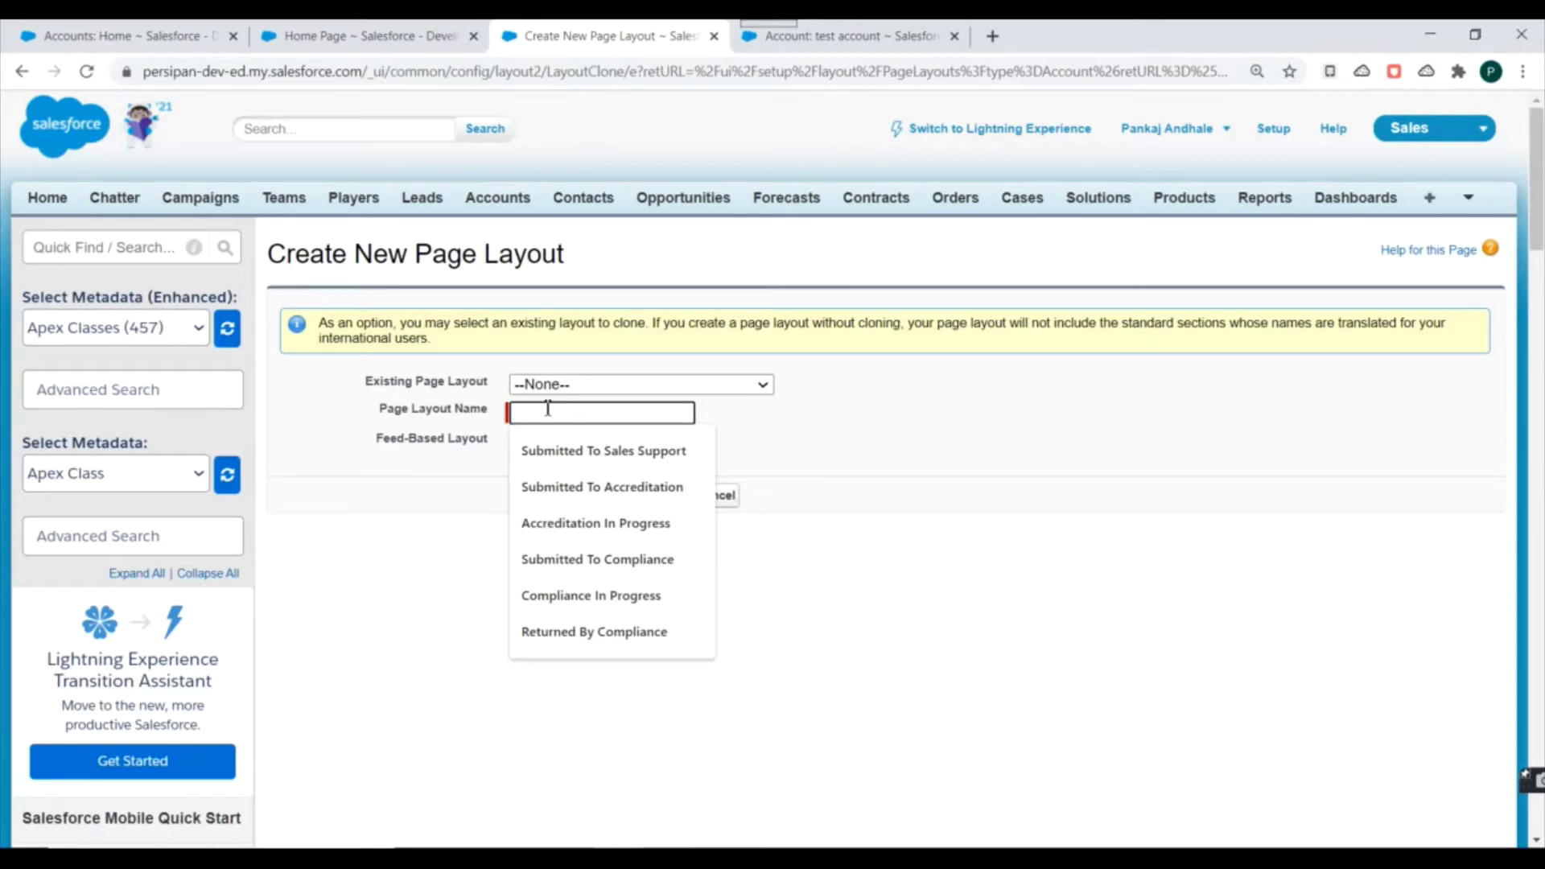
type("Account Demo")
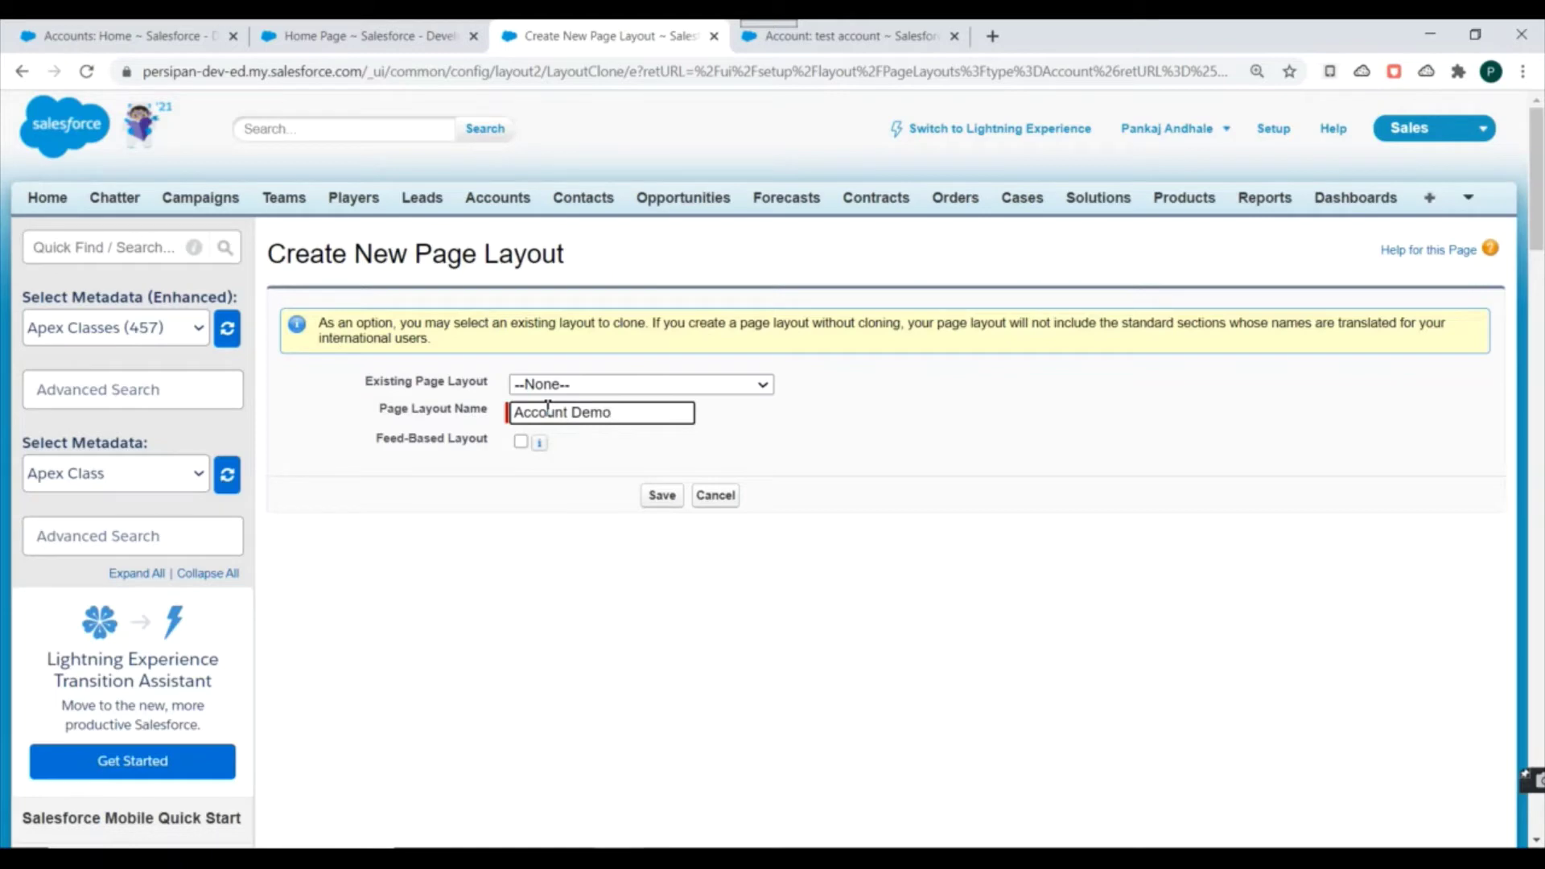
left_click(594, 384)
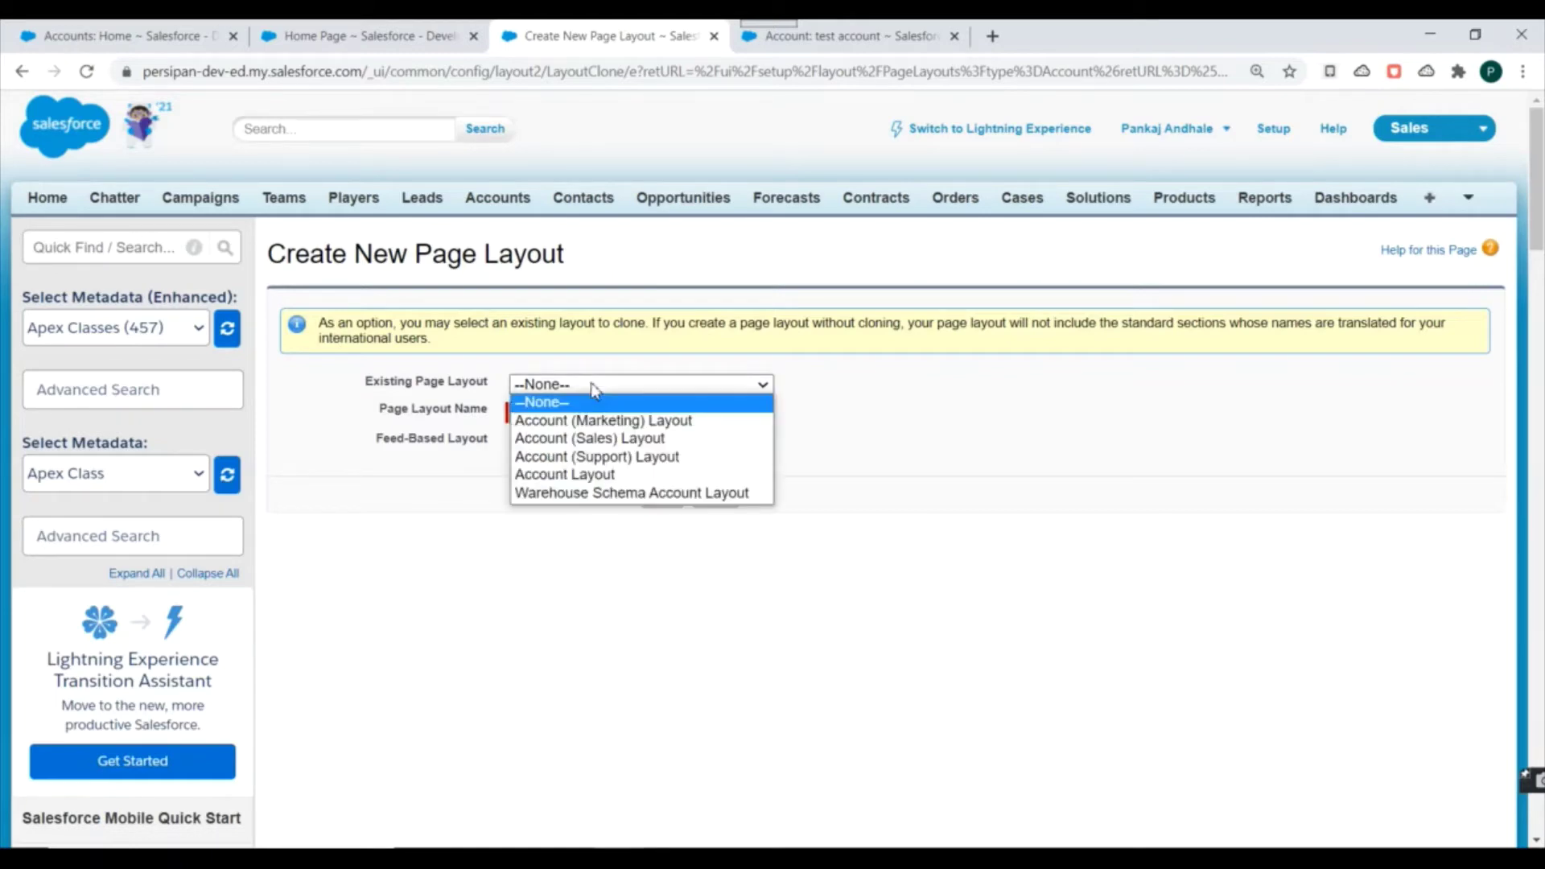
left_click(585, 477)
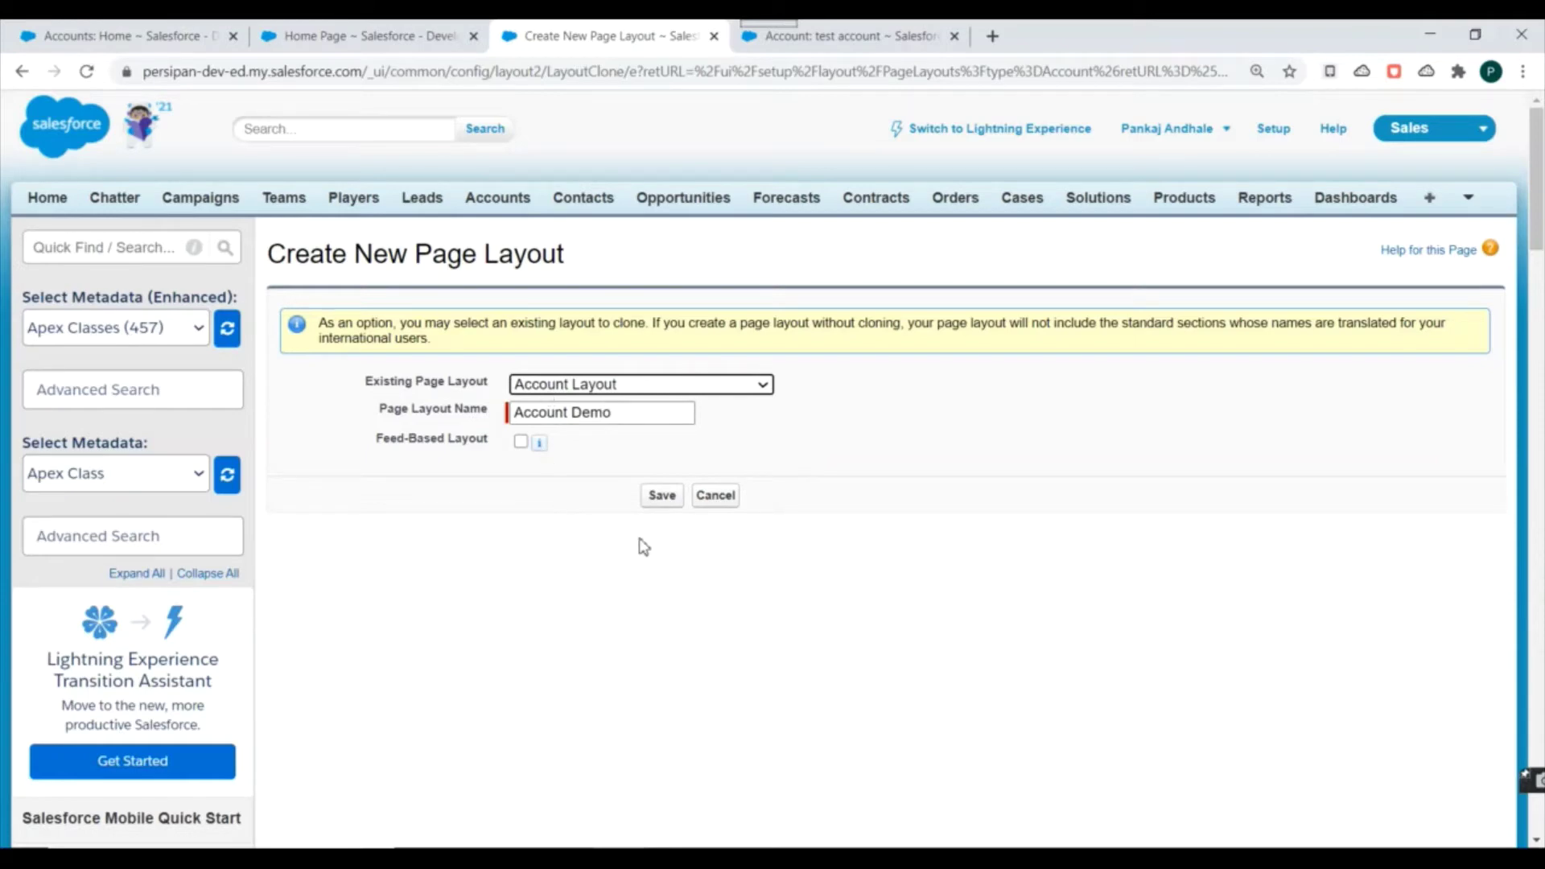
left_click(662, 496)
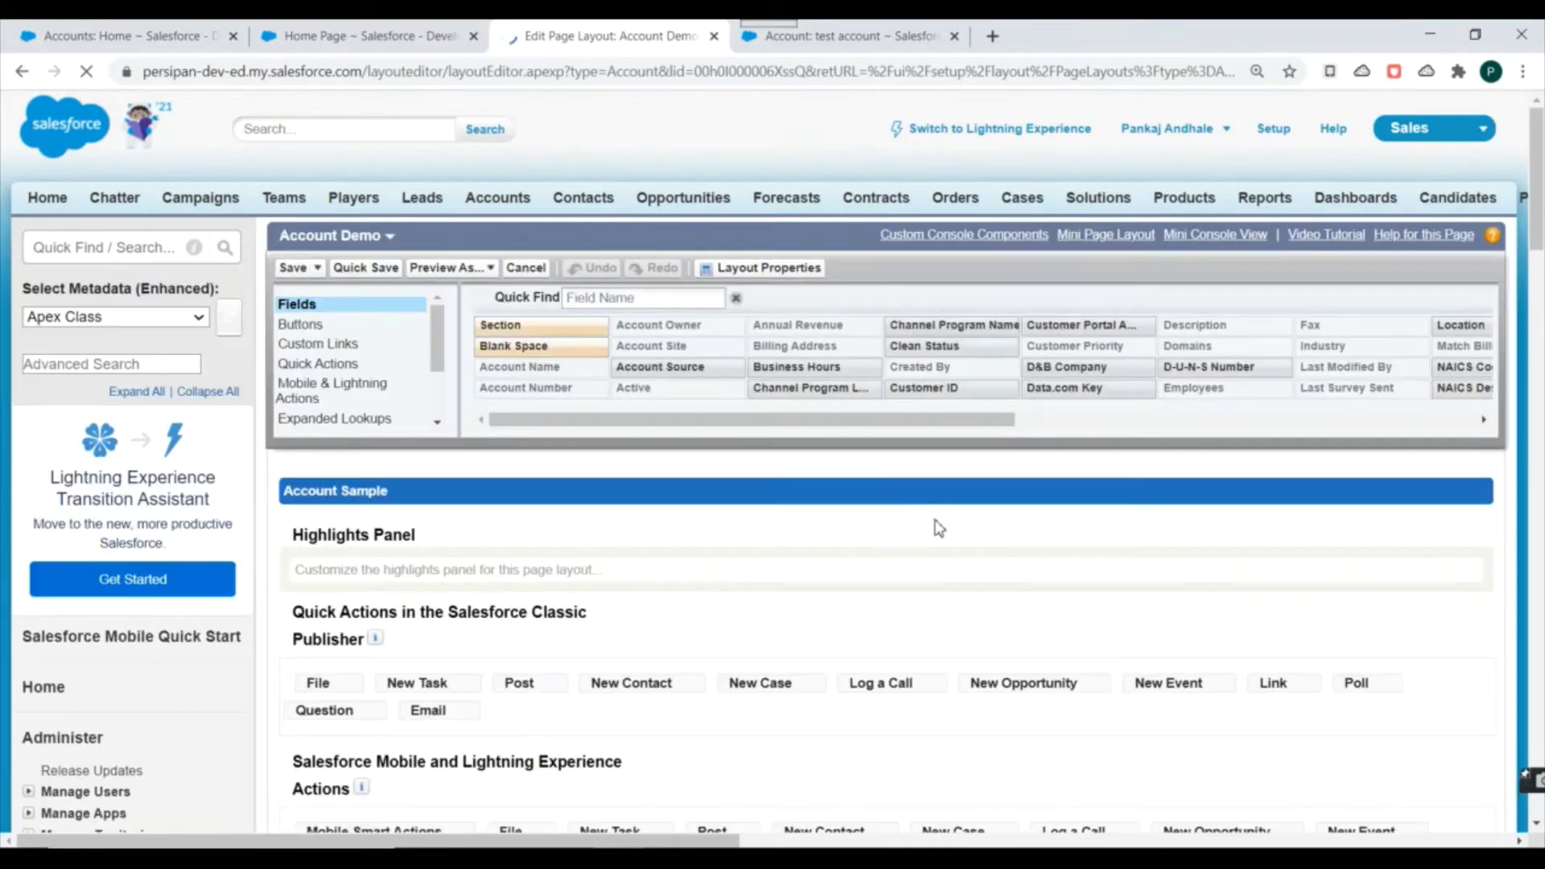
Examine the actions, detail buttons and Account Information fields in the Account Demo layout editor
scroll(934, 524, "down", 10)
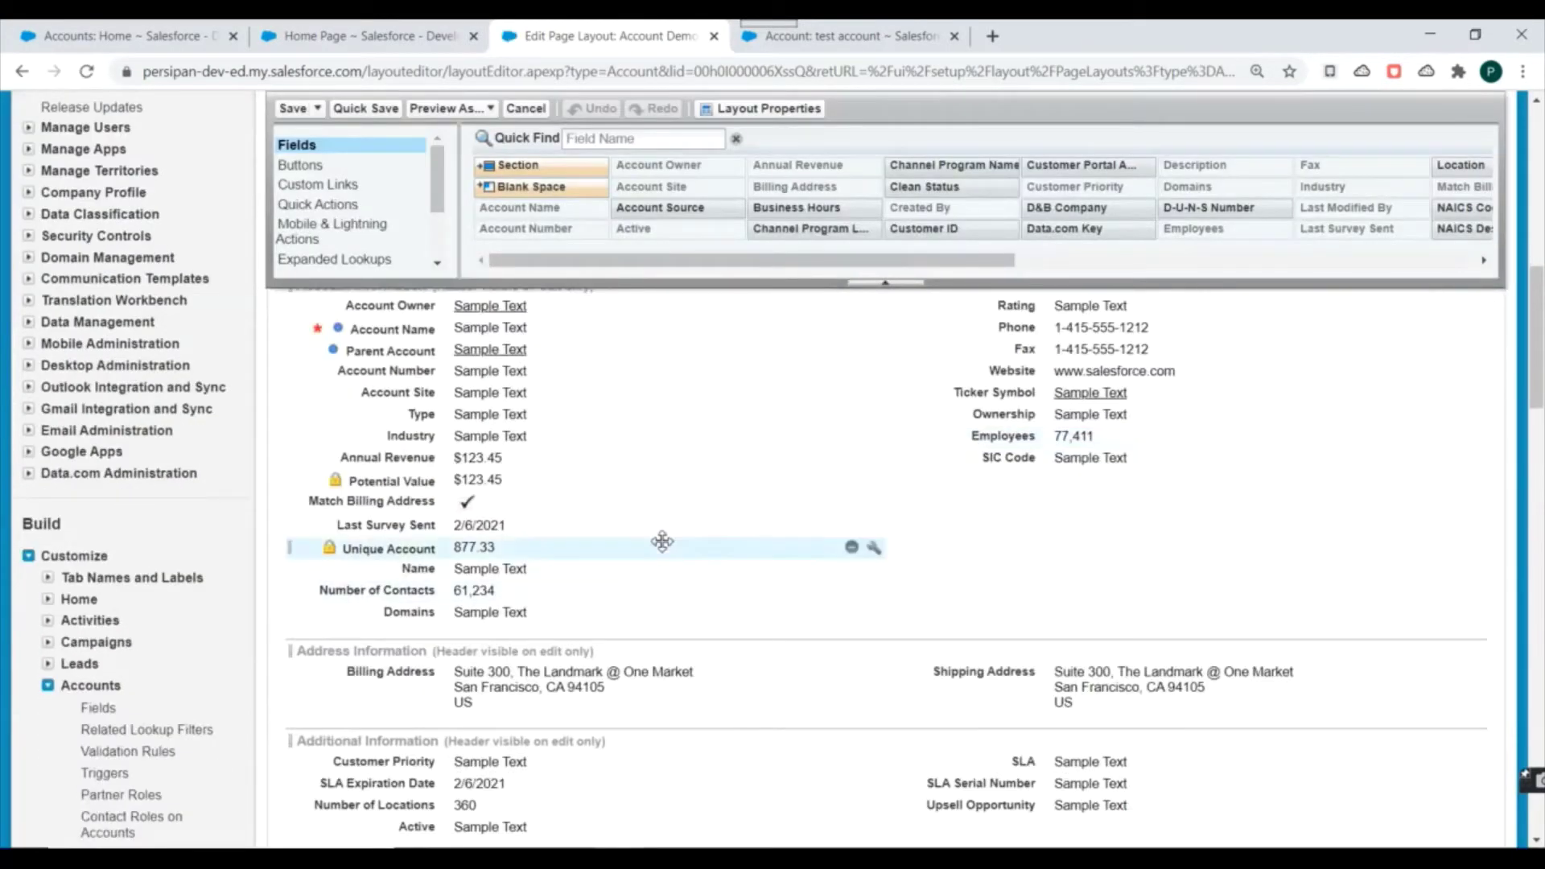
scroll(925, 531, "up", 5)
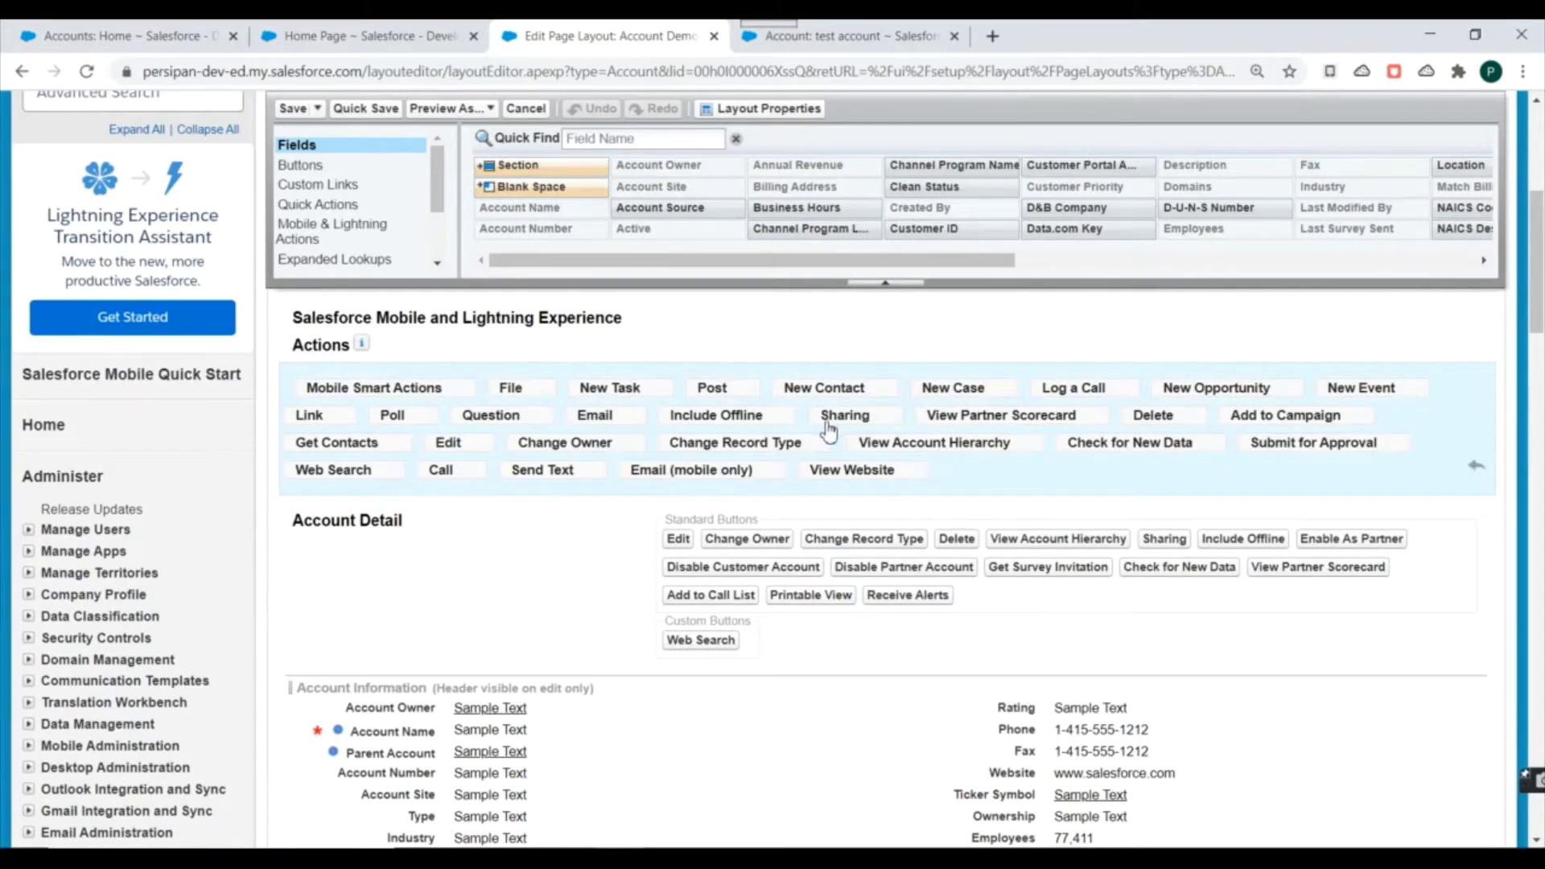
scroll(1070, 519, "down", 1)
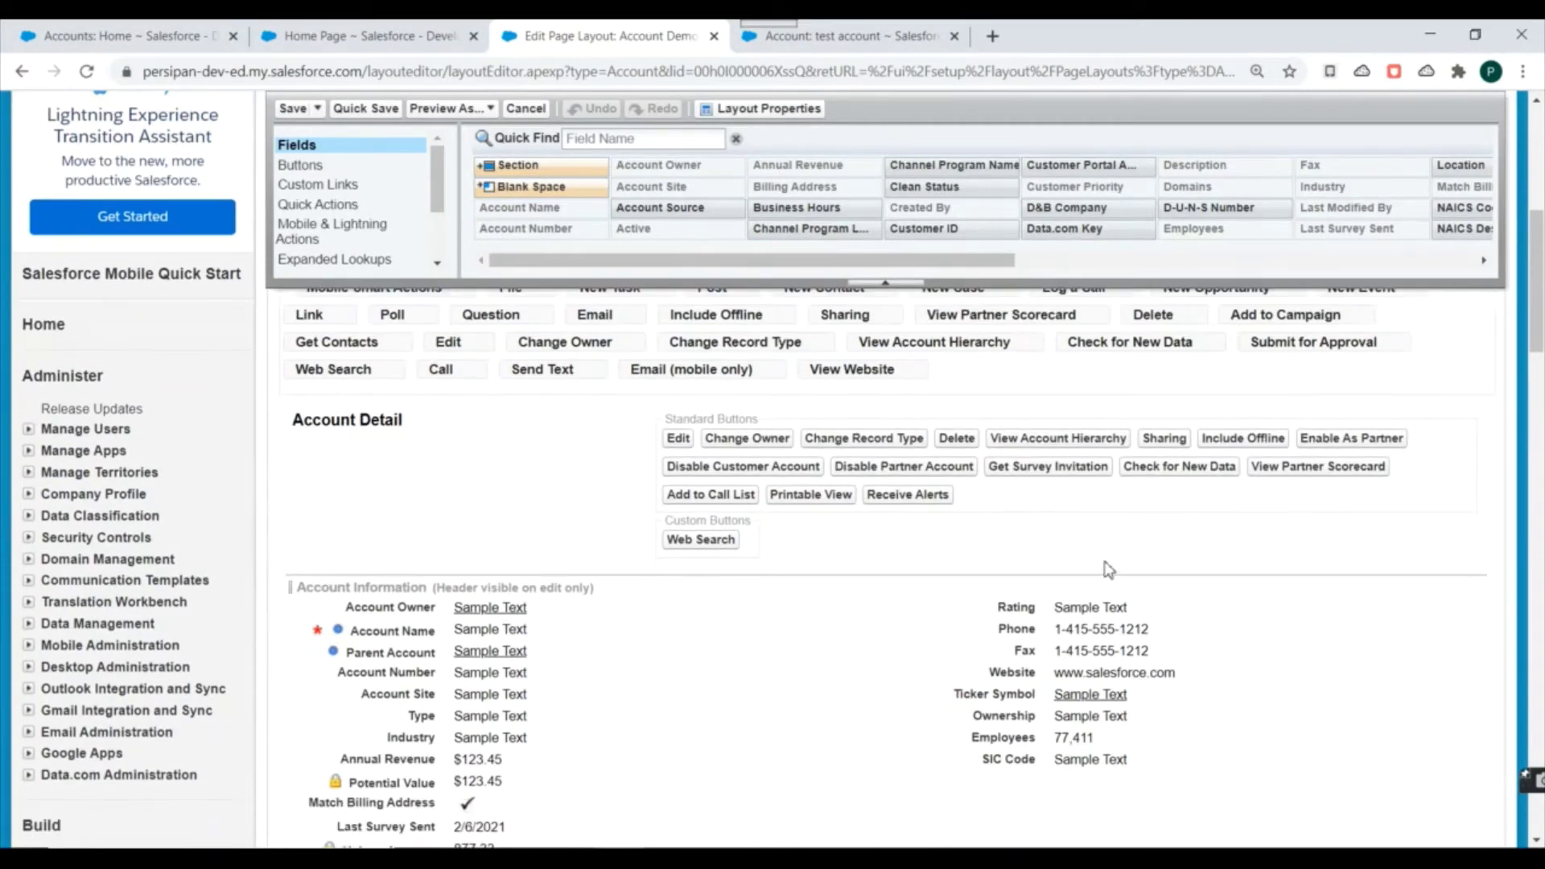
scroll(1070, 555, "down", 2)
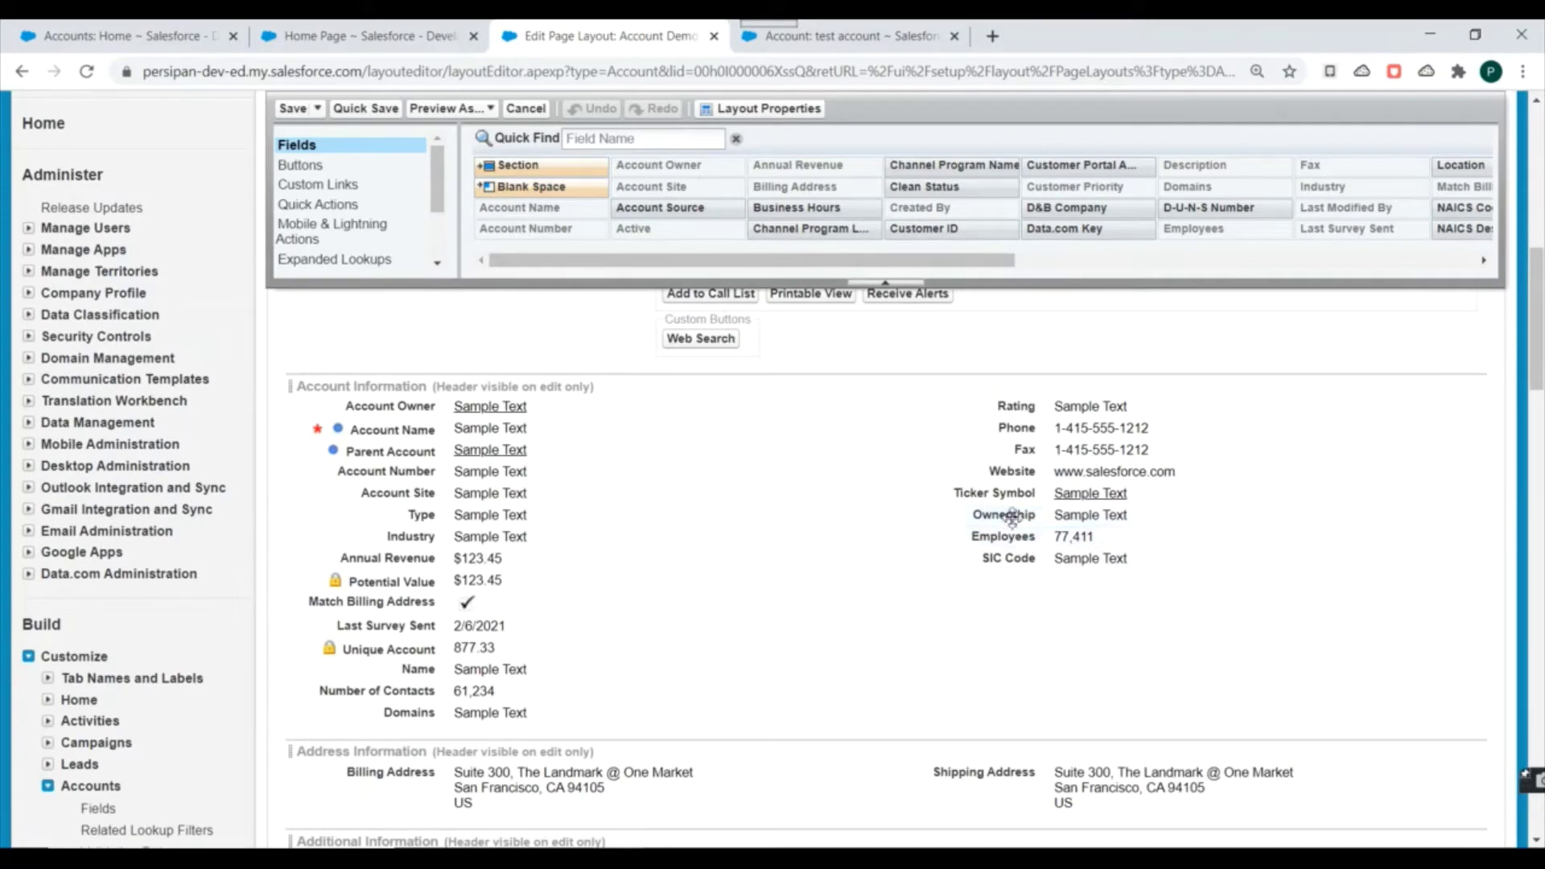
Examine the Account Demo layout's mobile and Lightning actions, Account Detail buttons, and the Account, Address and Additional Information sections
scroll(958, 515, "up", 7)
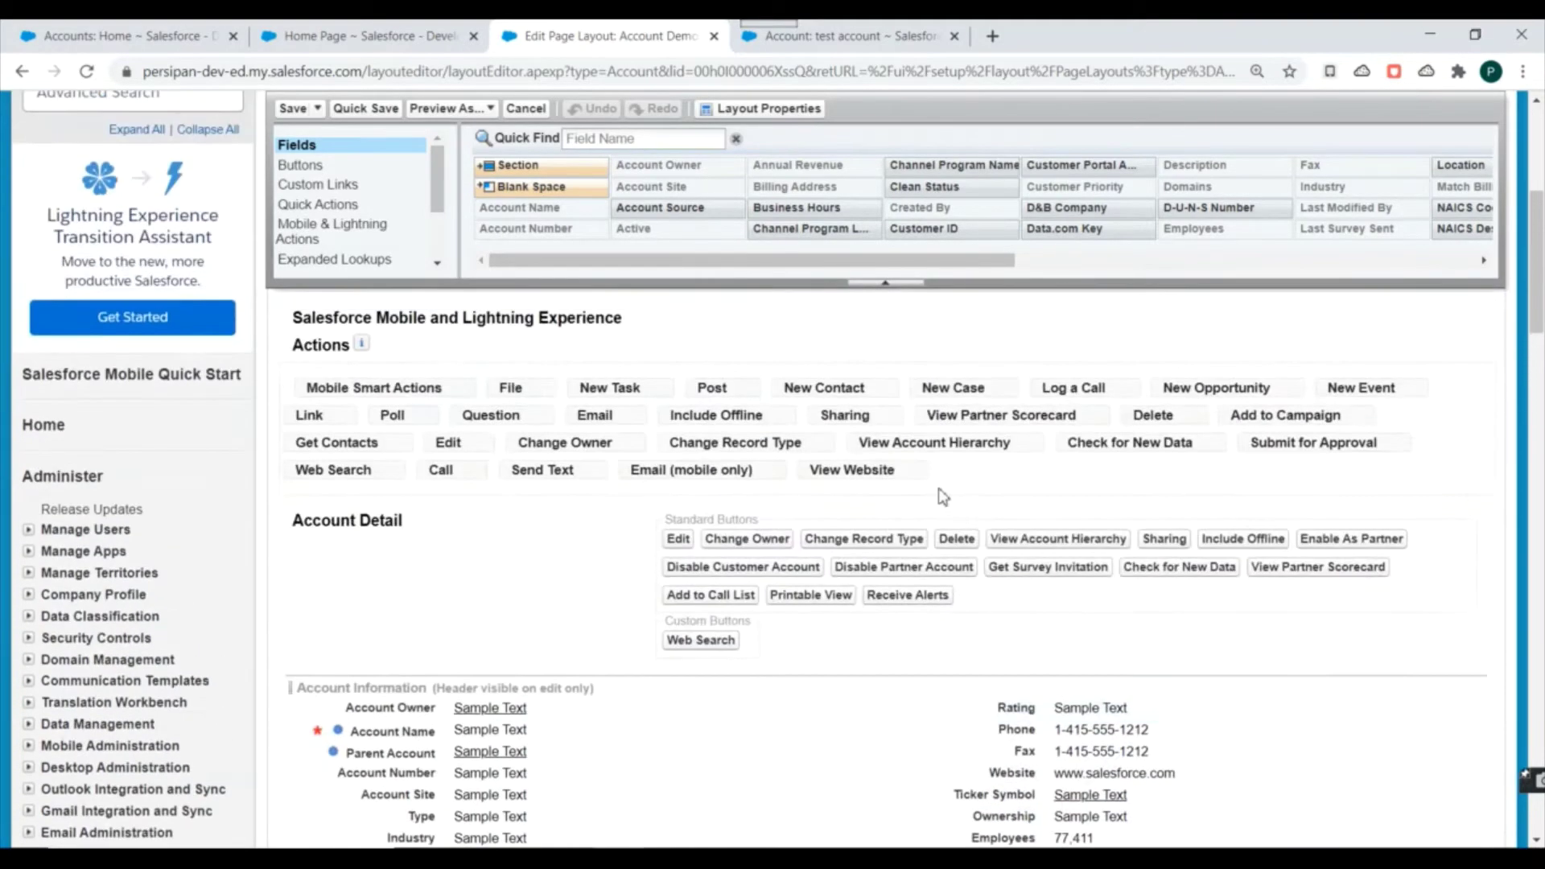
scroll(495, 245, "down", 2)
scroll(499, 265, "up", 2)
scroll(535, 397, "down", 5)
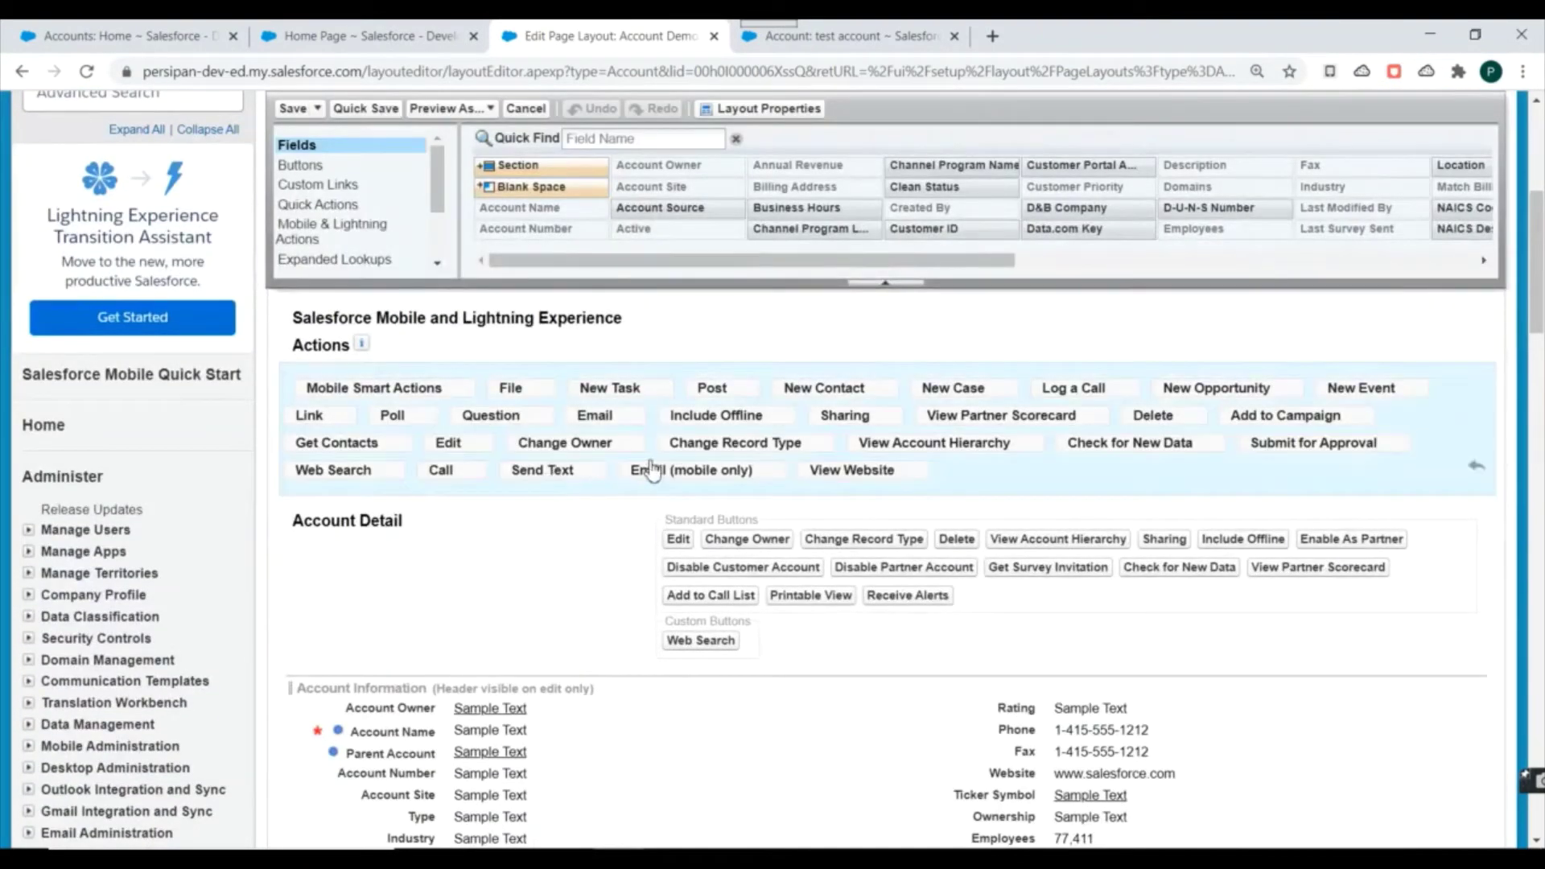
scroll(596, 578, "down", 3)
scroll(724, 592, "up", 8)
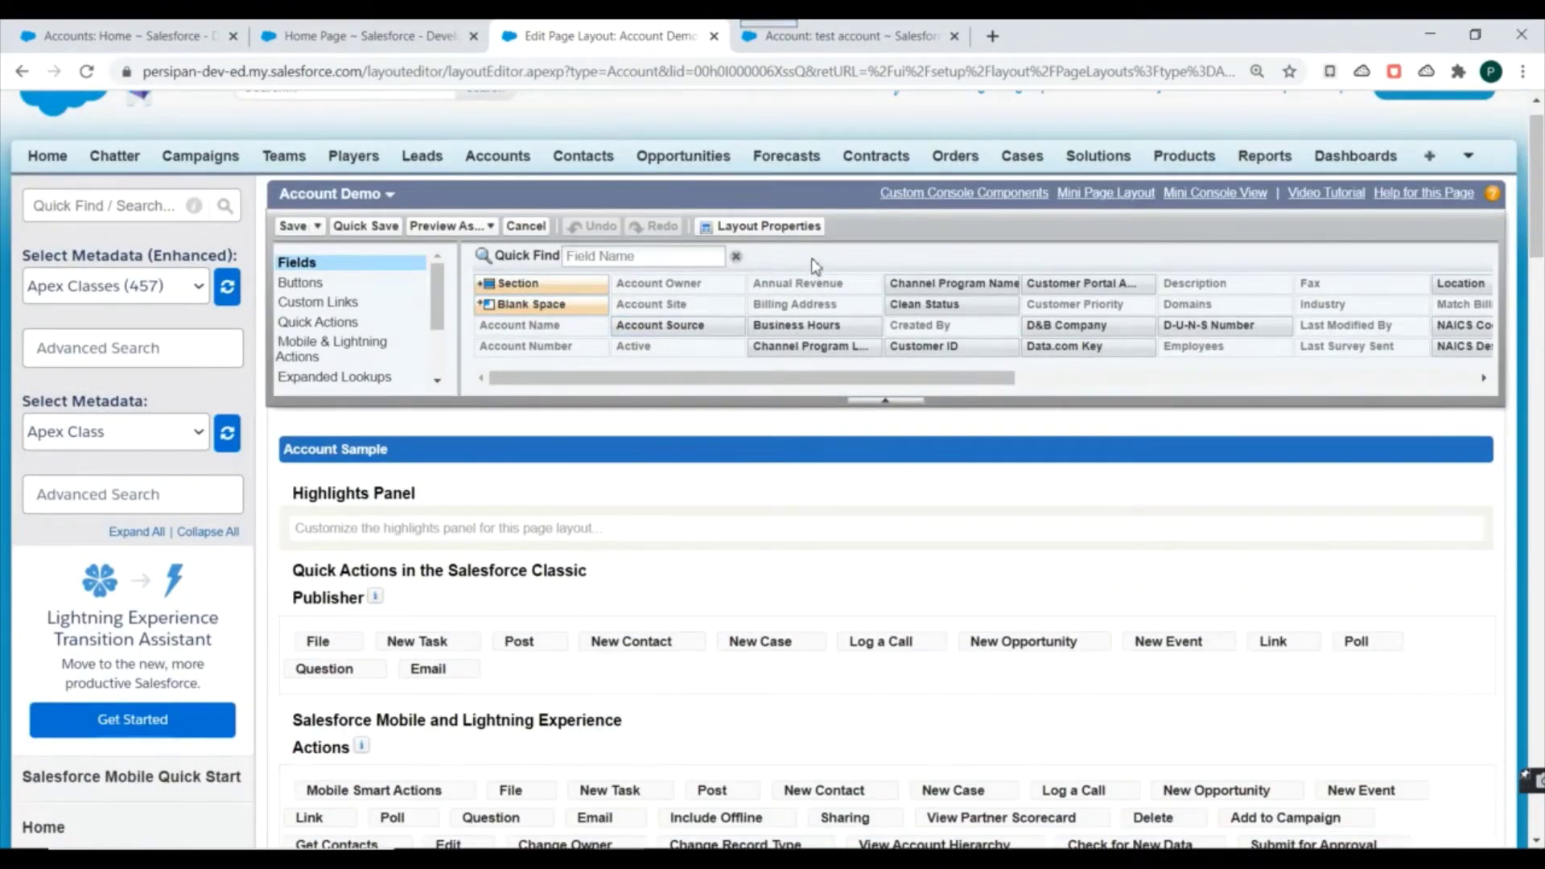
scroll(819, 264, "down", 10)
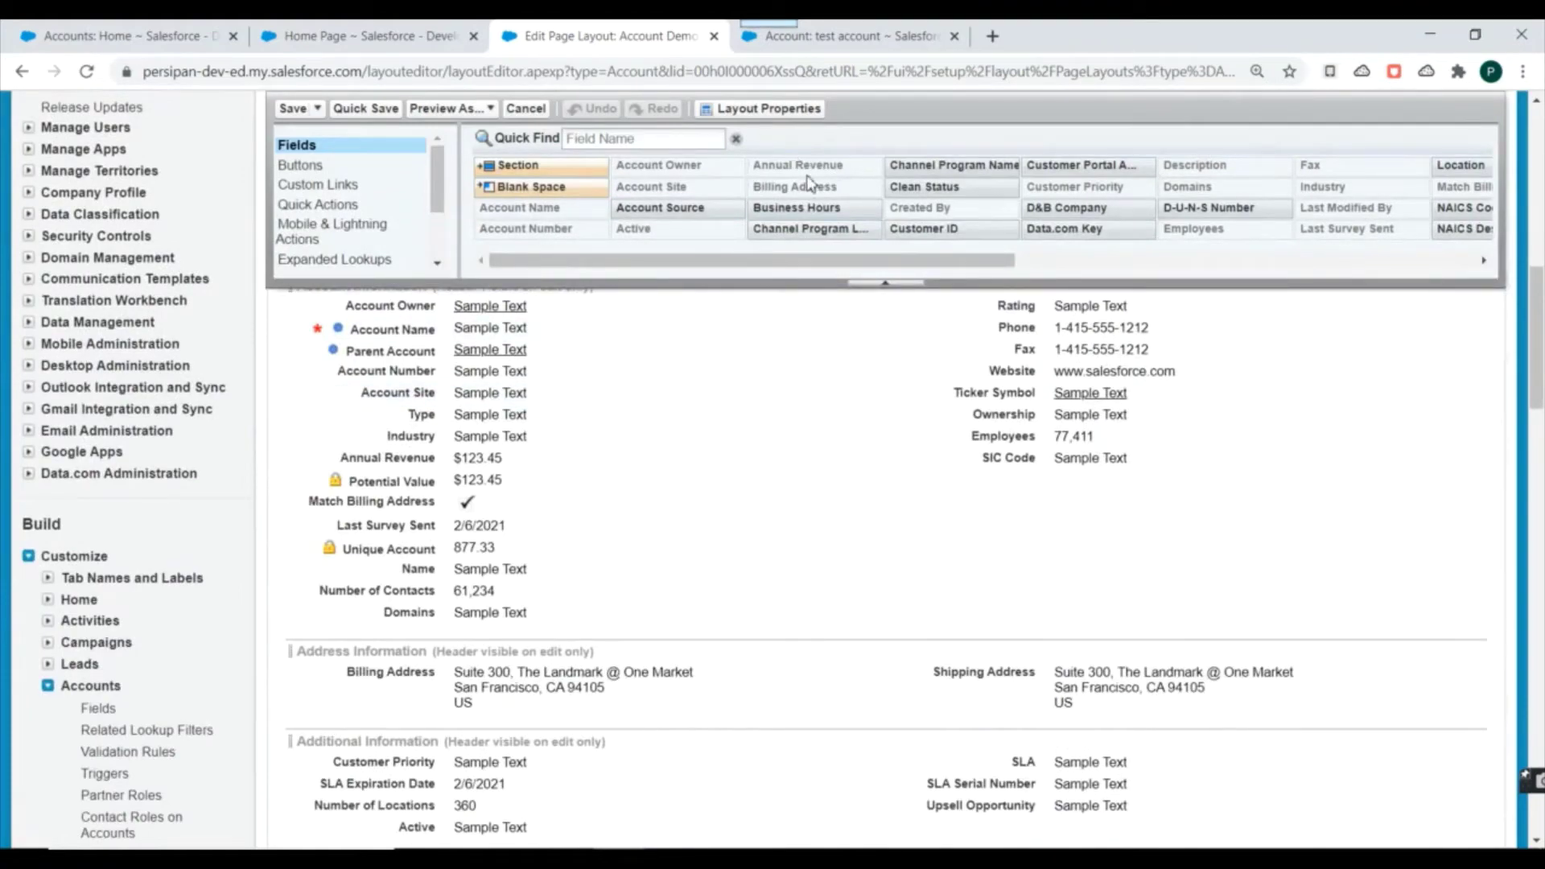
scroll(827, 459, "down", 5)
scroll(854, 512, "up", 8)
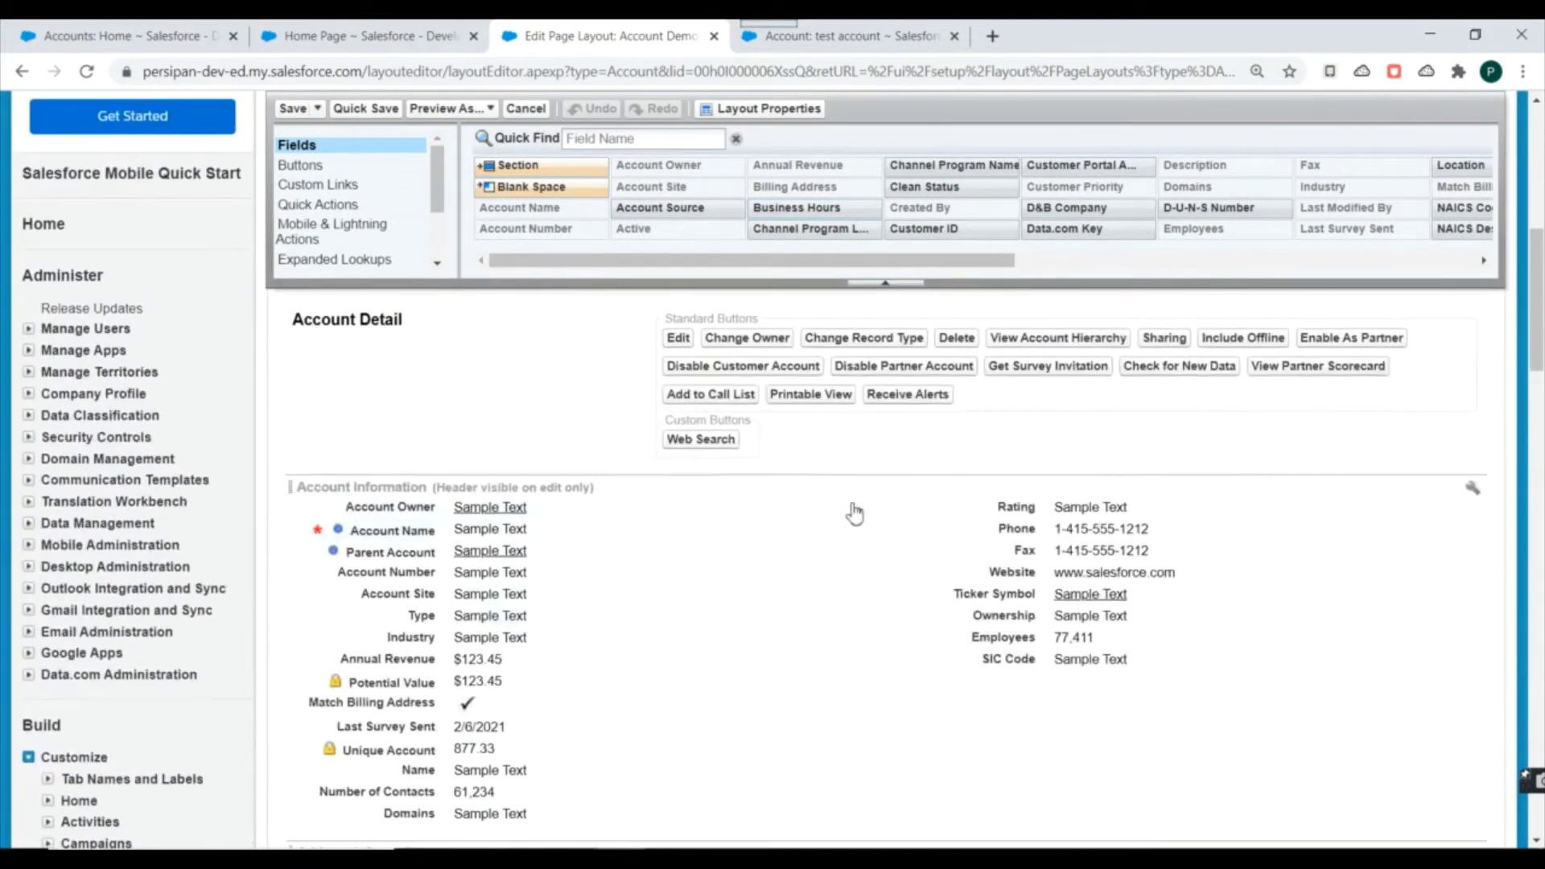
Review the element categories that can be added to the layout, including the available Custom Links and Visualforce Pages
scroll(854, 513, "up", 5)
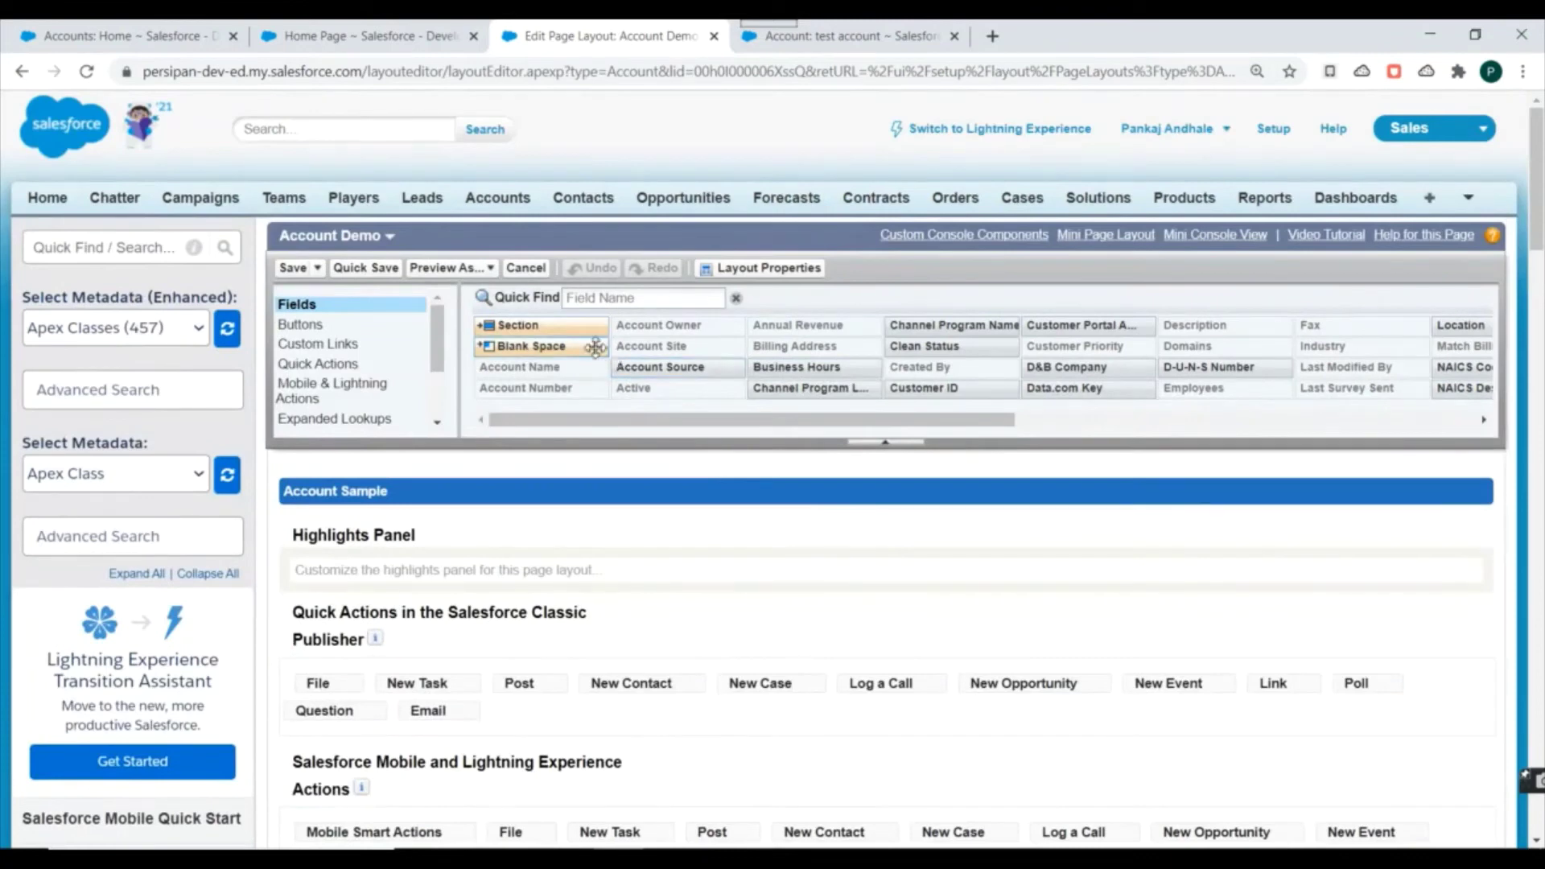
scroll(363, 346, "down", 2)
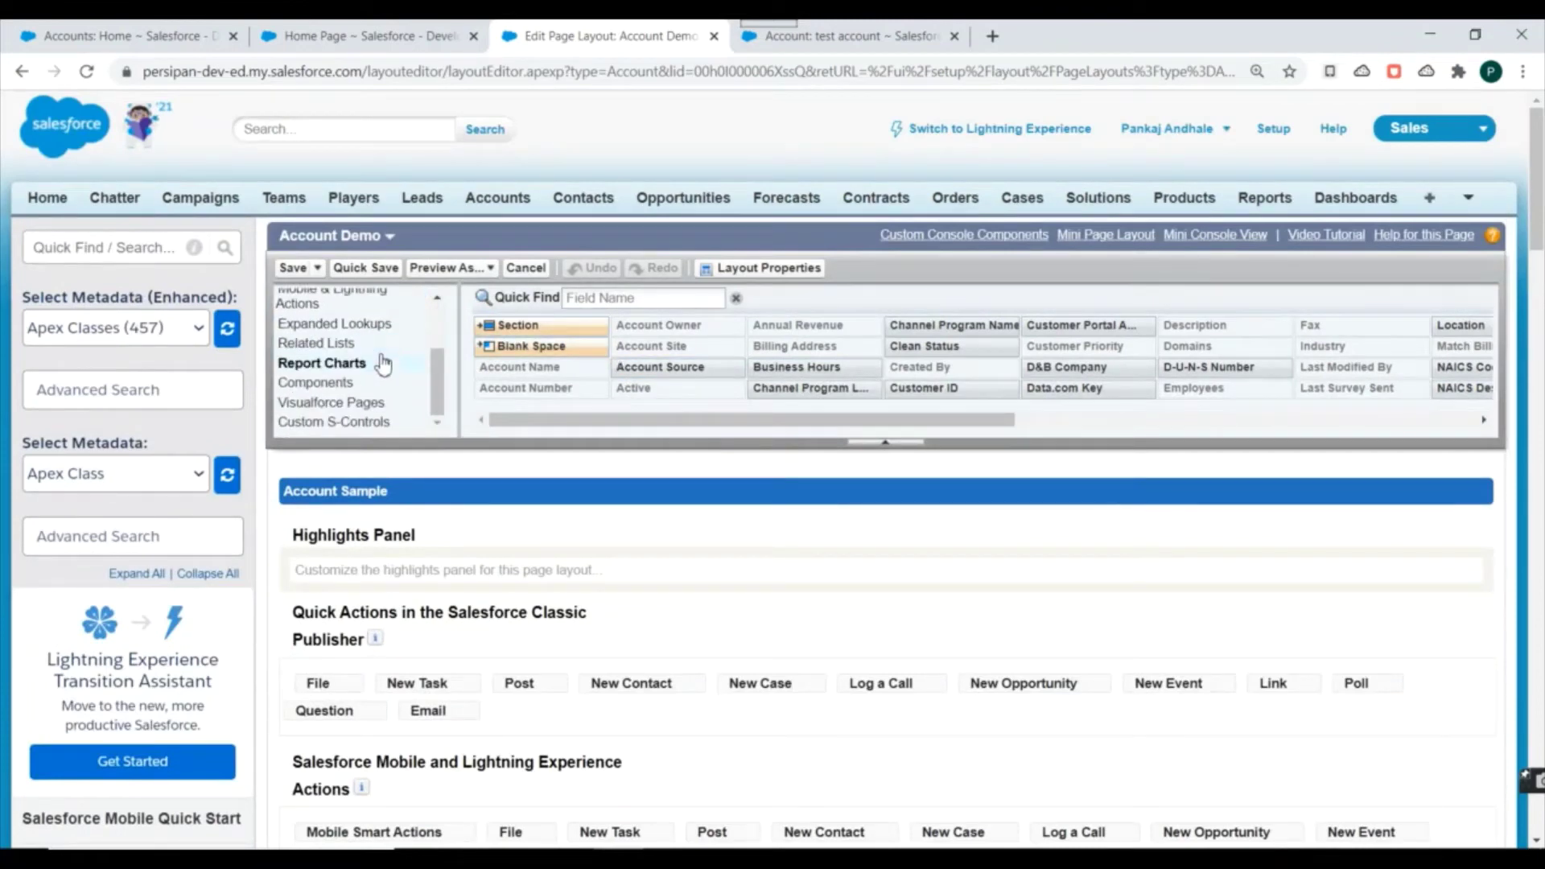
scroll(384, 369, "up", 3)
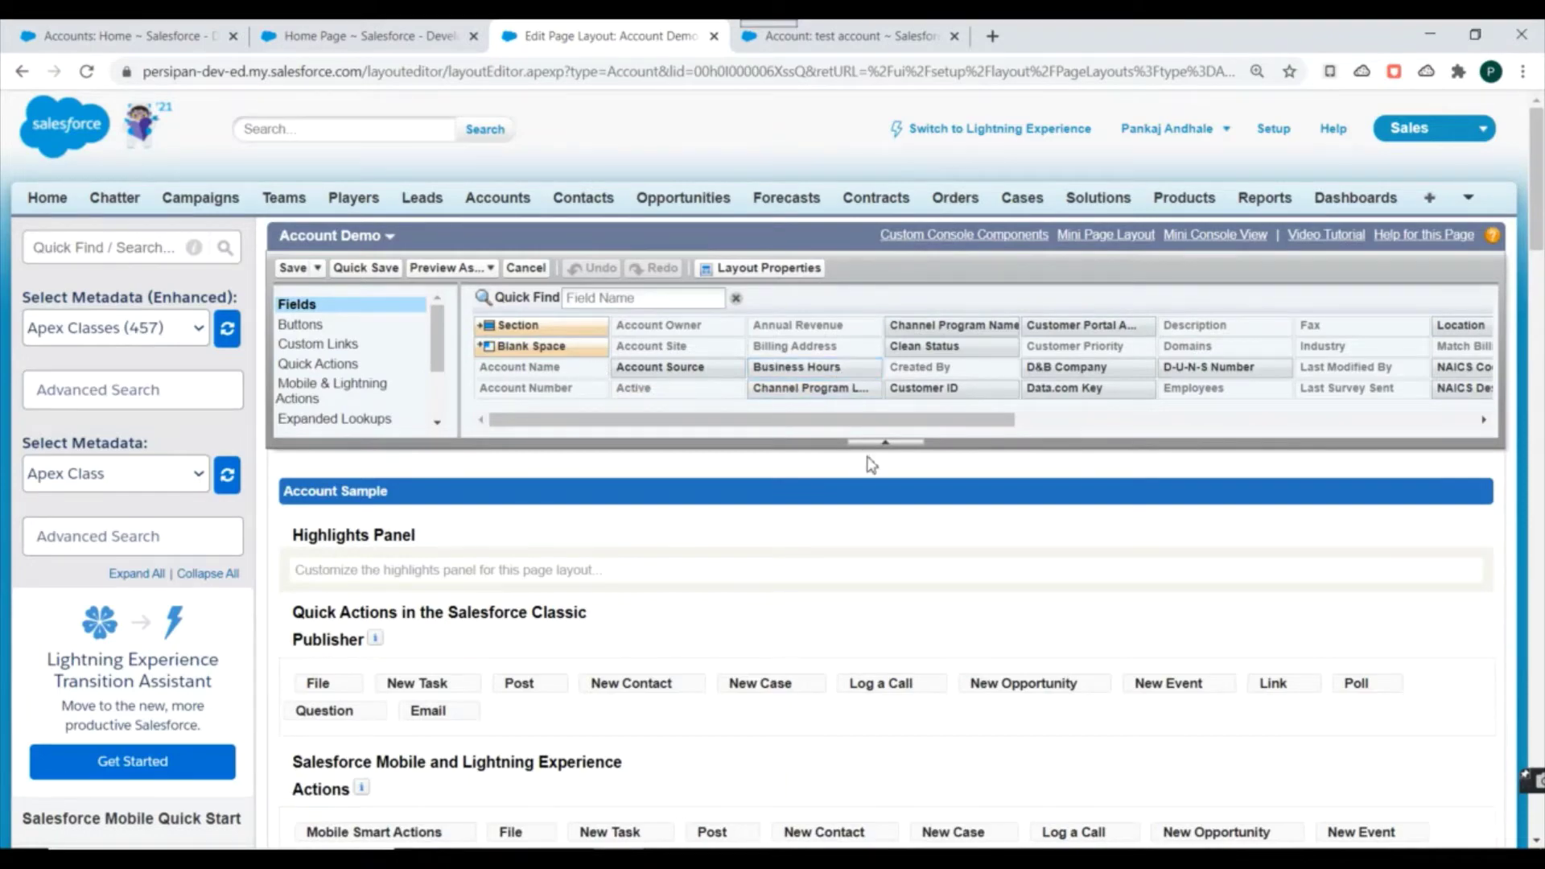
scroll(871, 464, "down", 6)
scroll(483, 563, "up", 6)
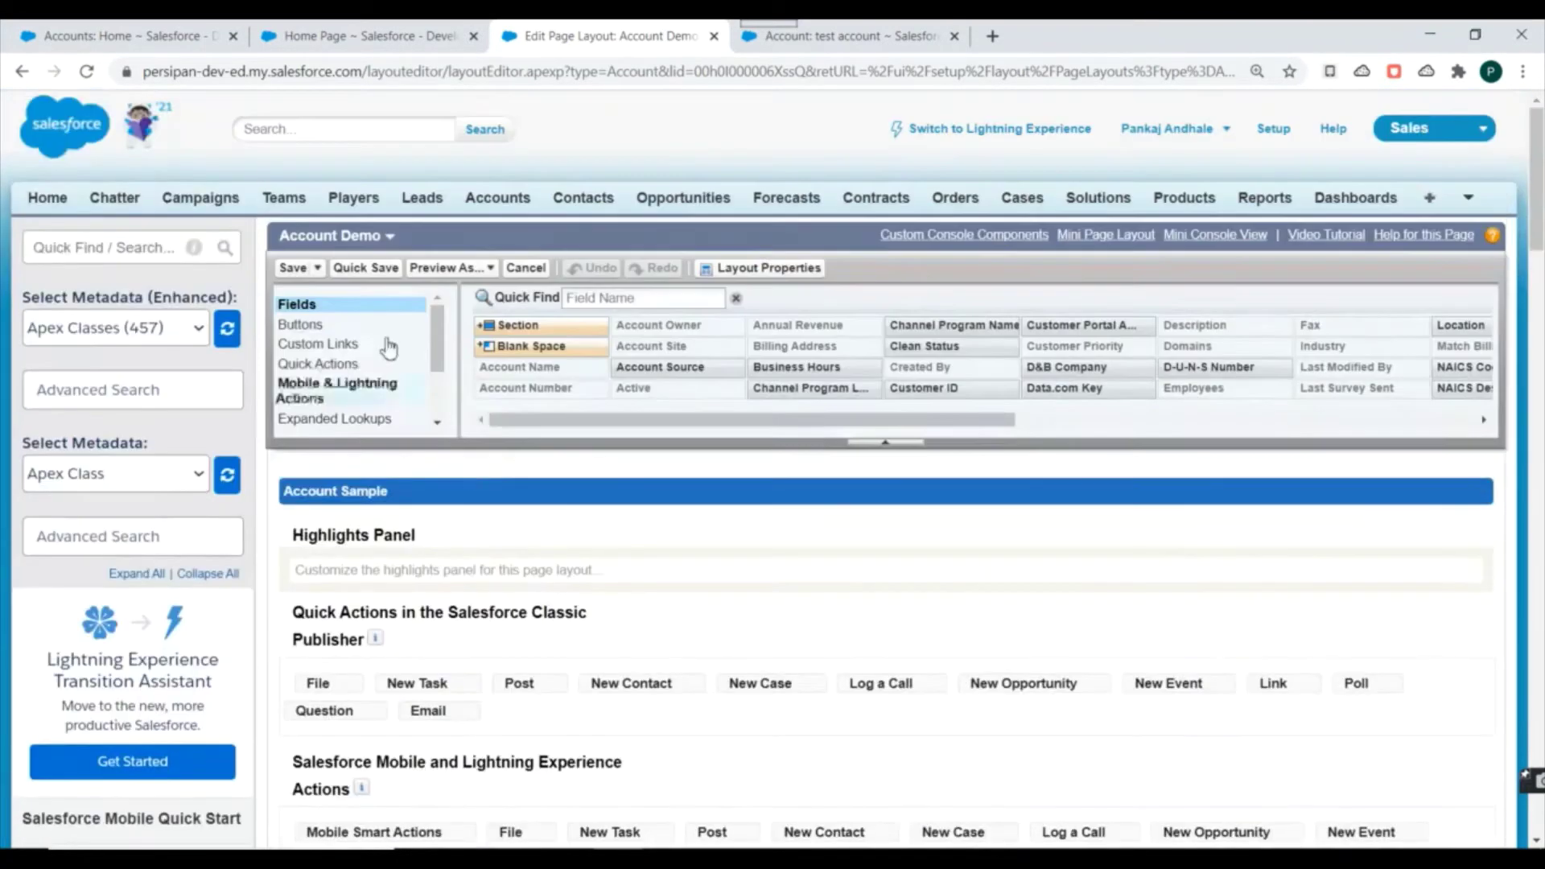
left_click(322, 345)
scroll(352, 390, "down", 12)
scroll(352, 390, "up", 6)
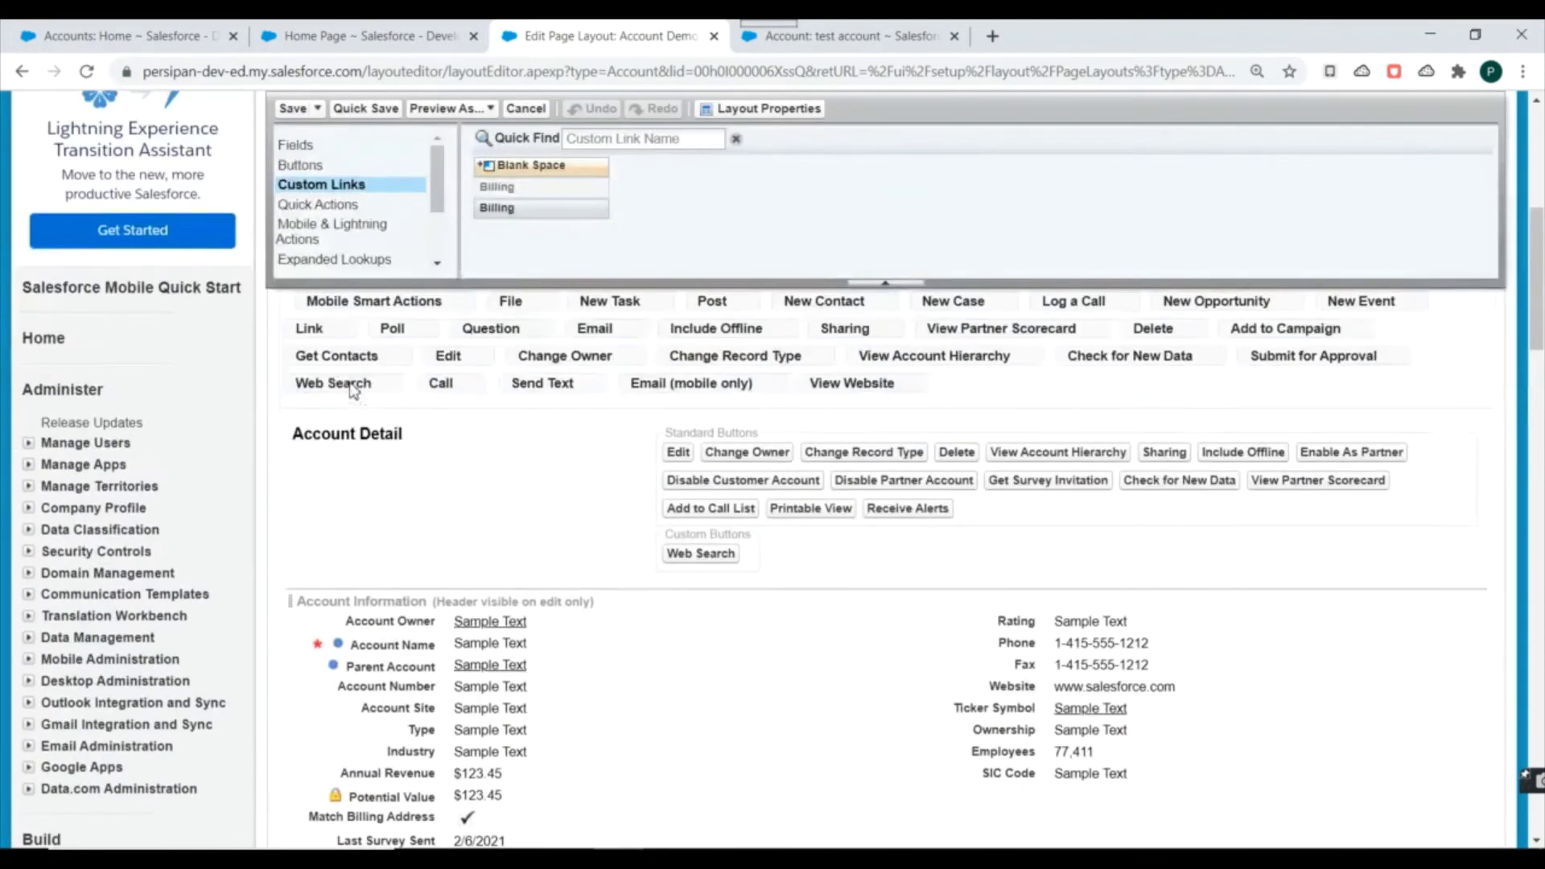
scroll(322, 213, "down", 3)
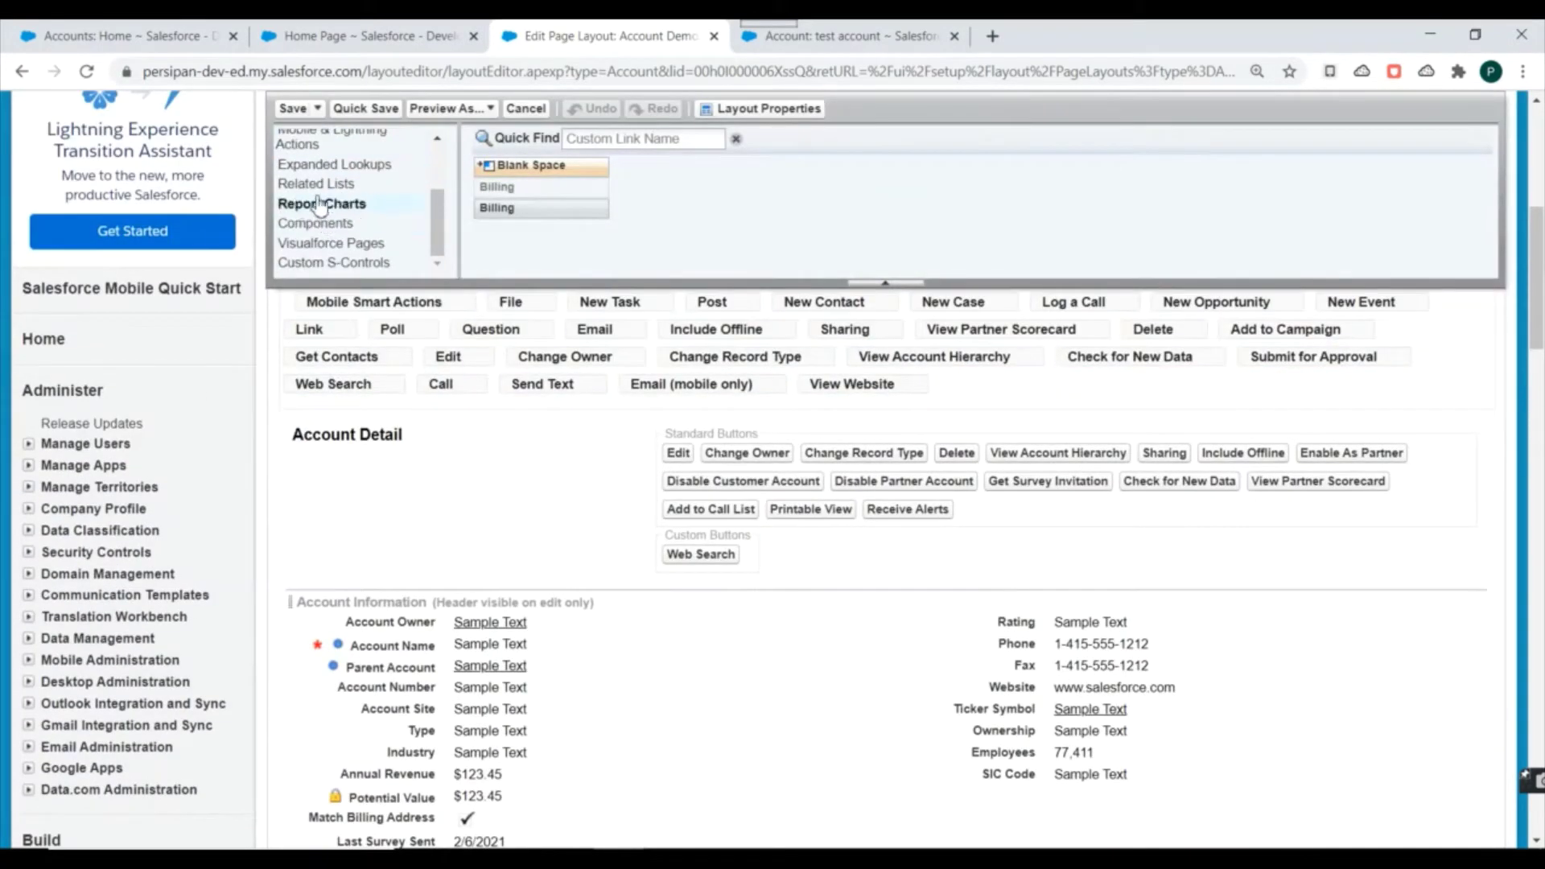
left_click(342, 243)
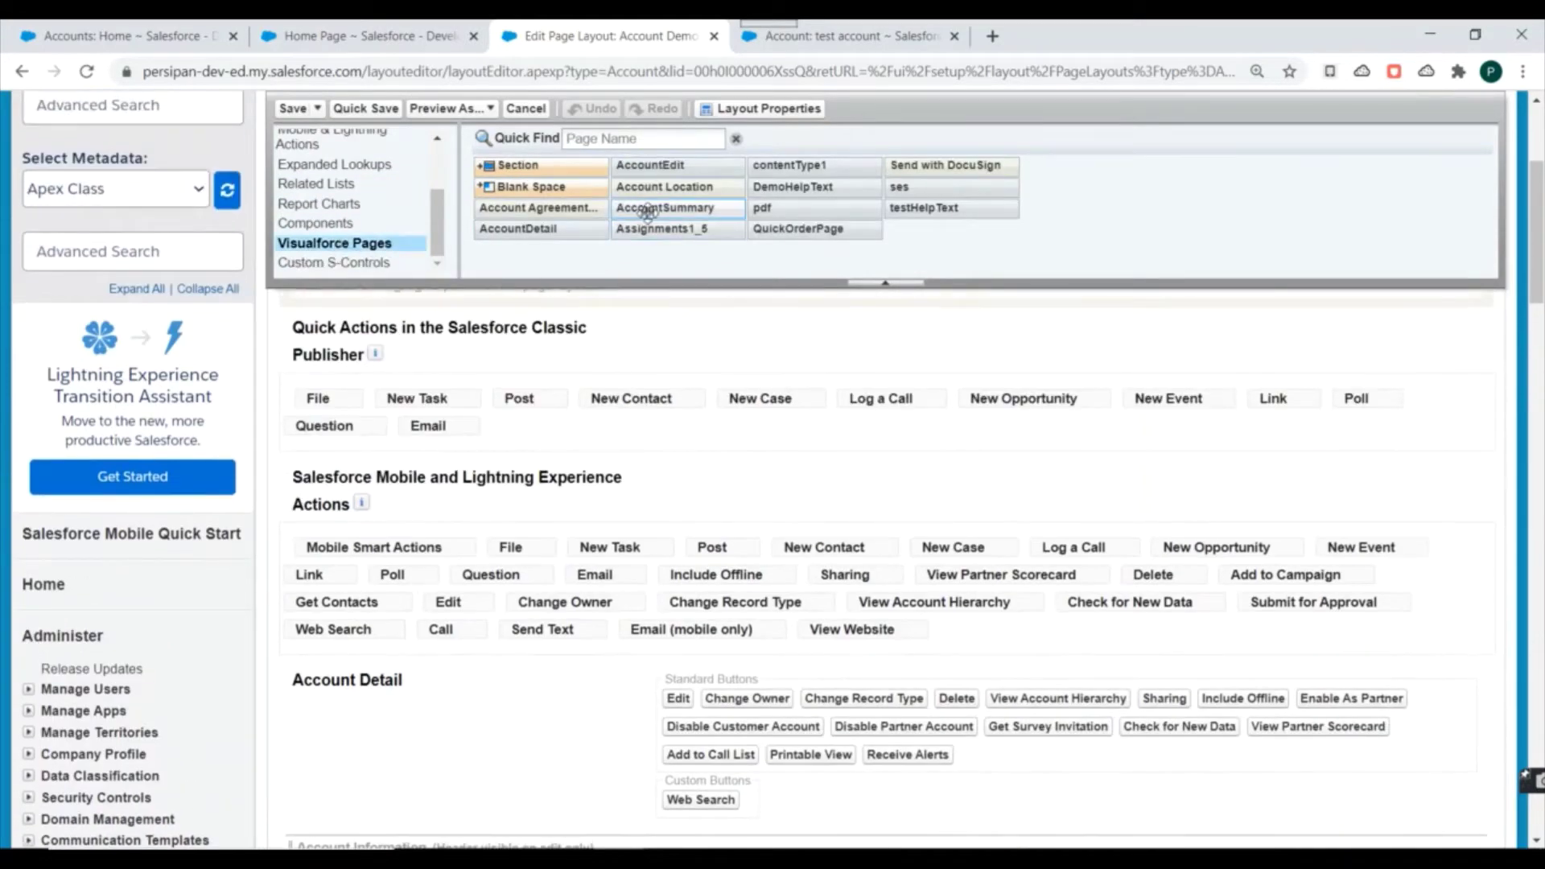
scroll(483, 643, "down", 7)
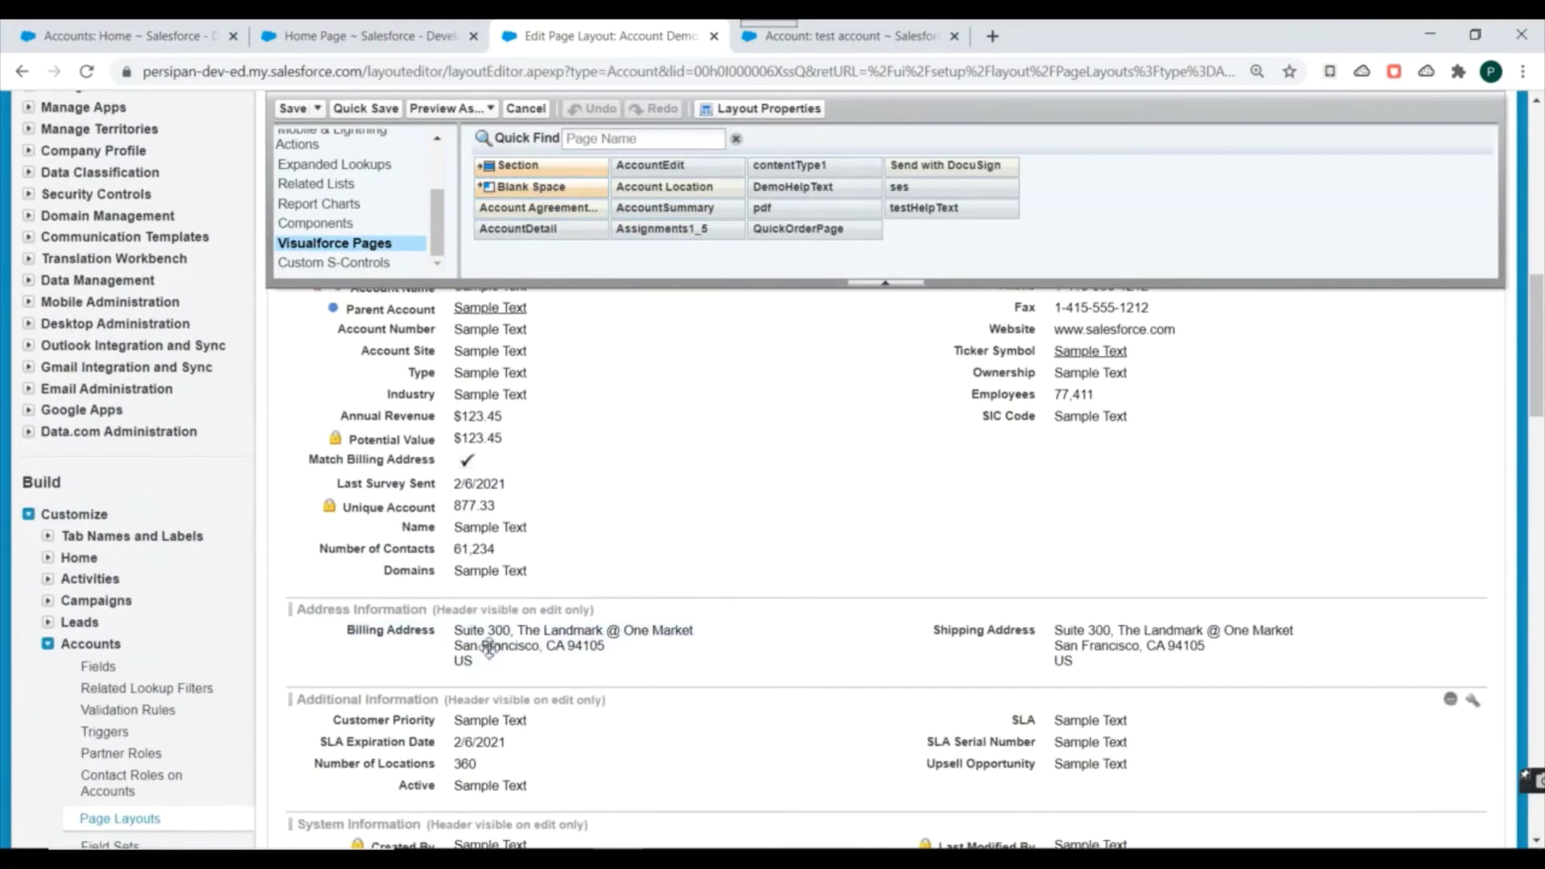
scroll(314, 202, "up", 6)
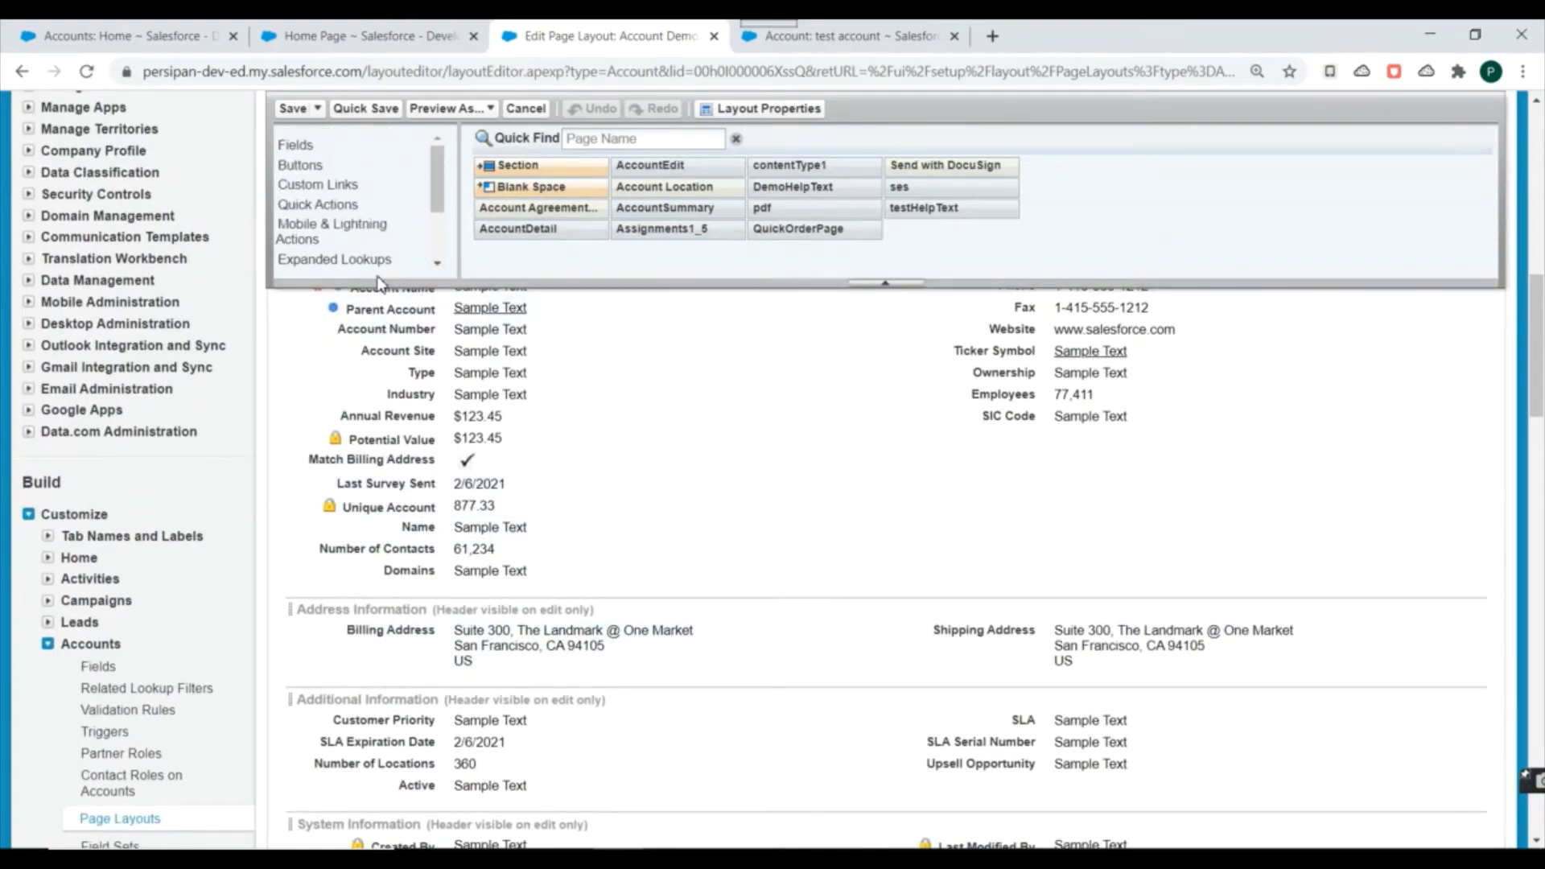
Add the Account Source field to the Account Information section, directly below SIC Code
left_click(295, 145)
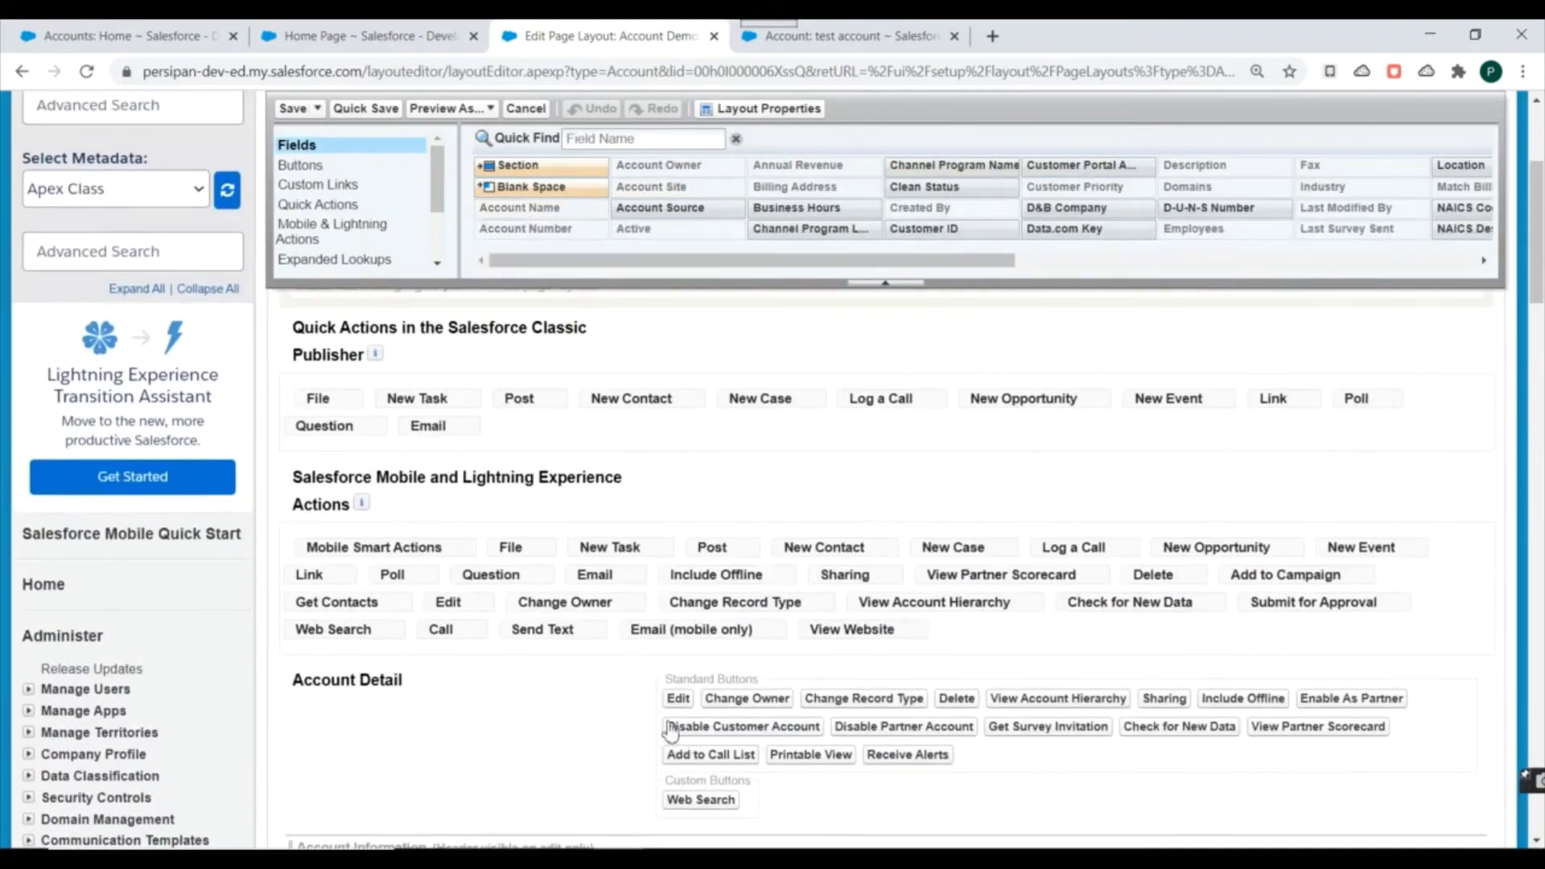
scroll(671, 730, "down", 5)
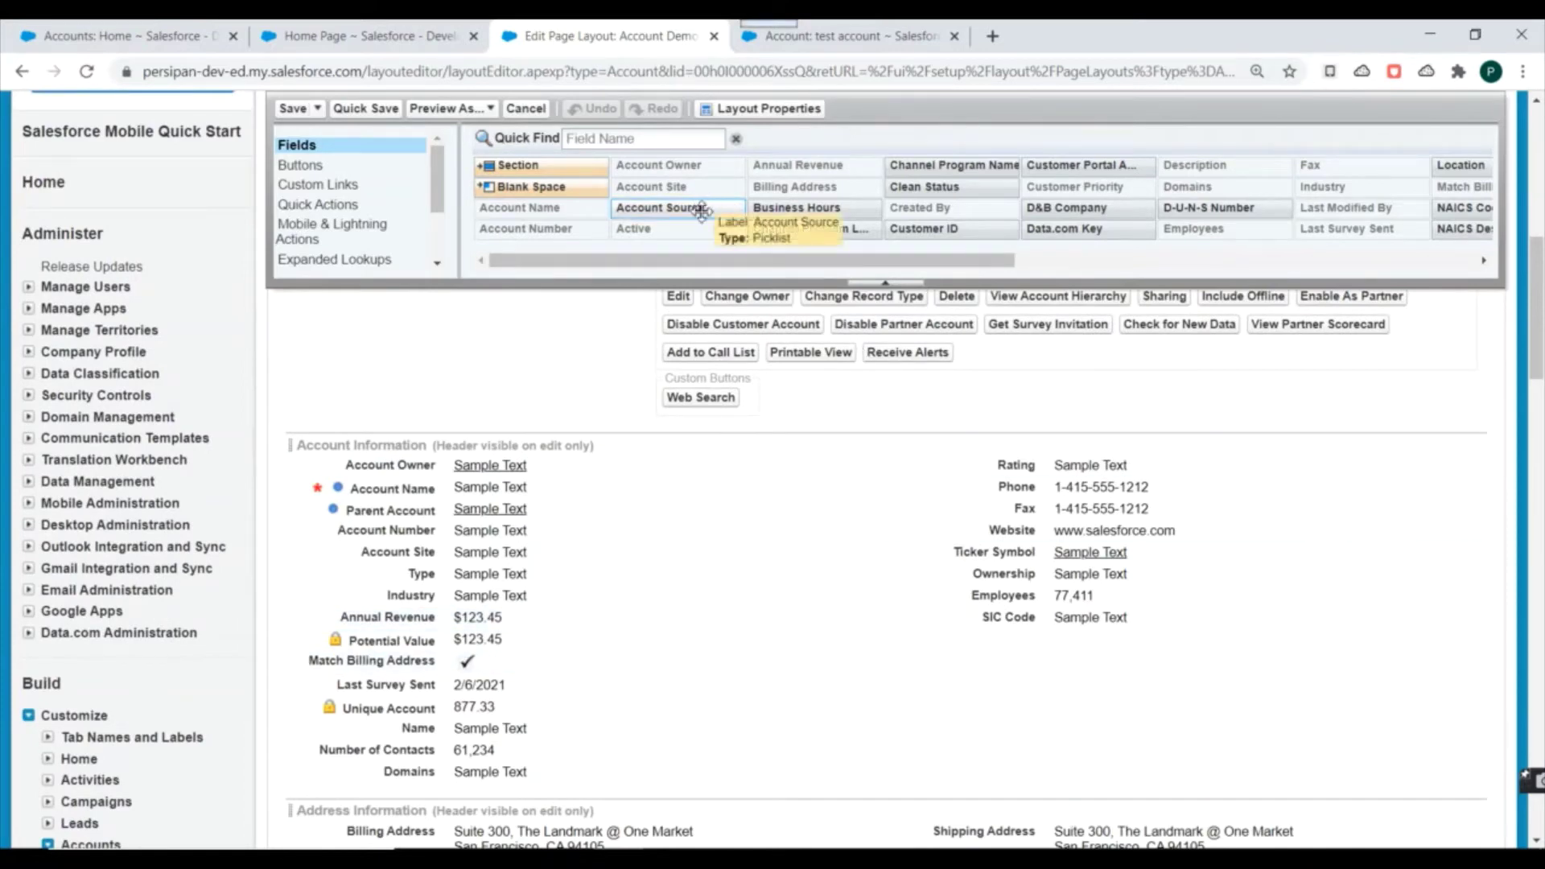
scroll(621, 576, "down", 2)
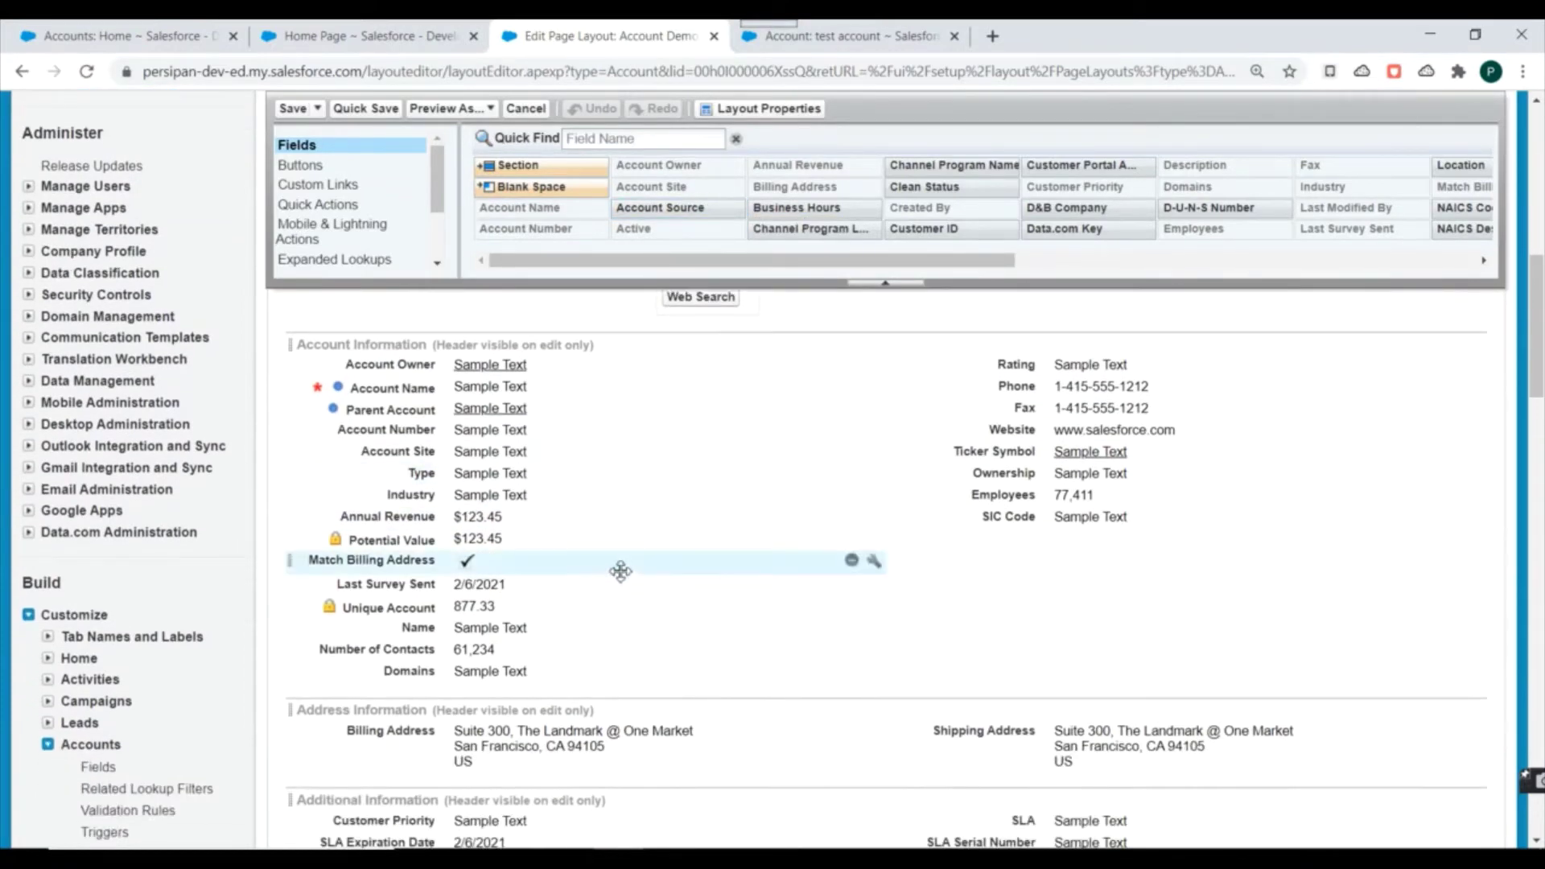
scroll(660, 656, "up", 5)
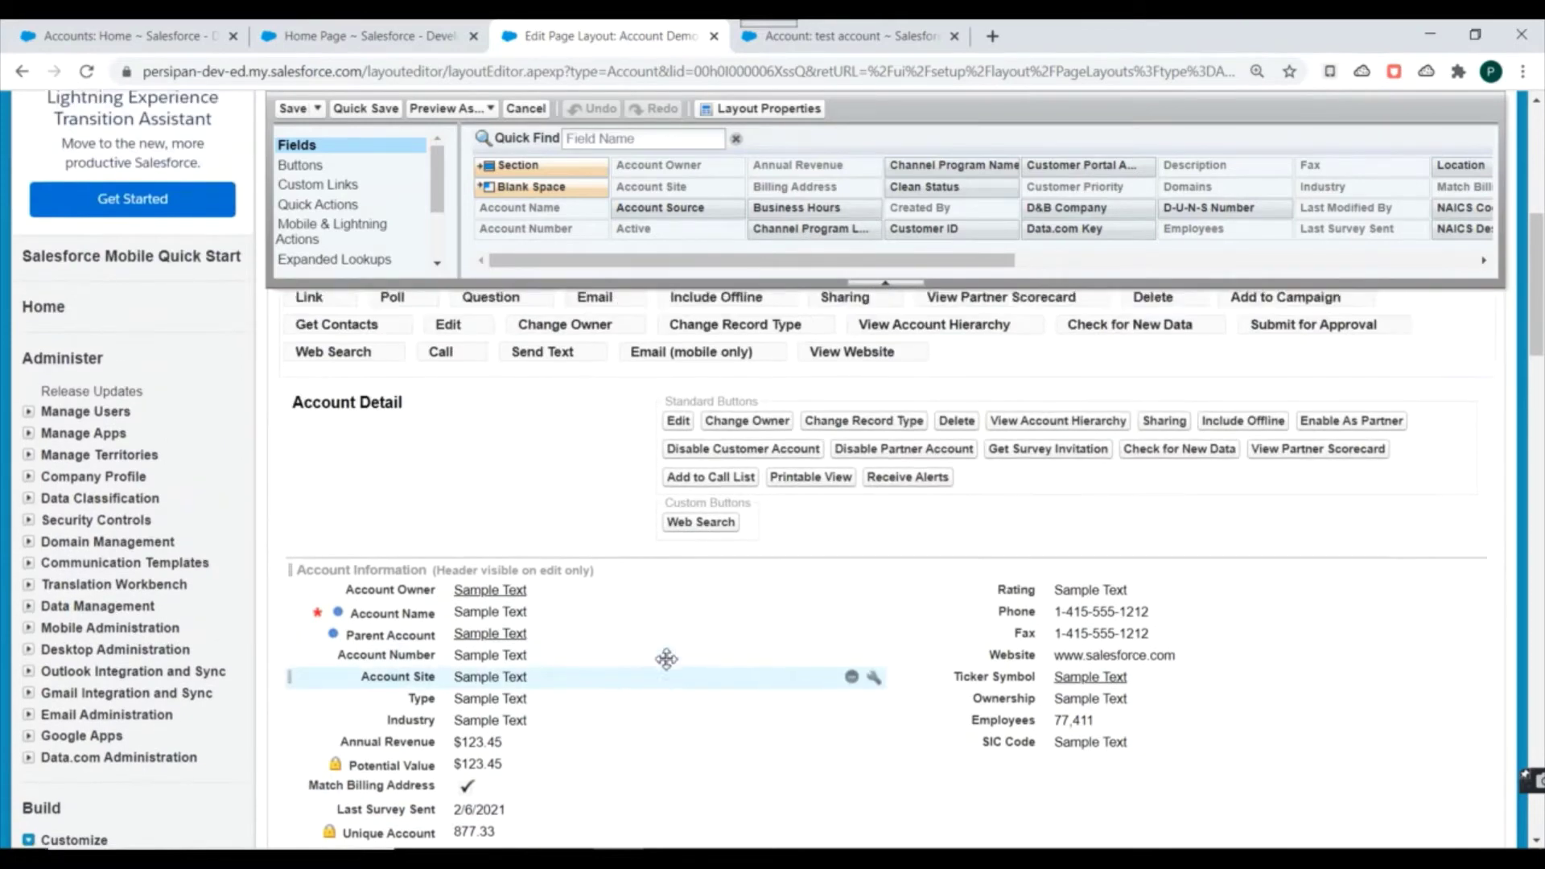
scroll(673, 659, "down", 4)
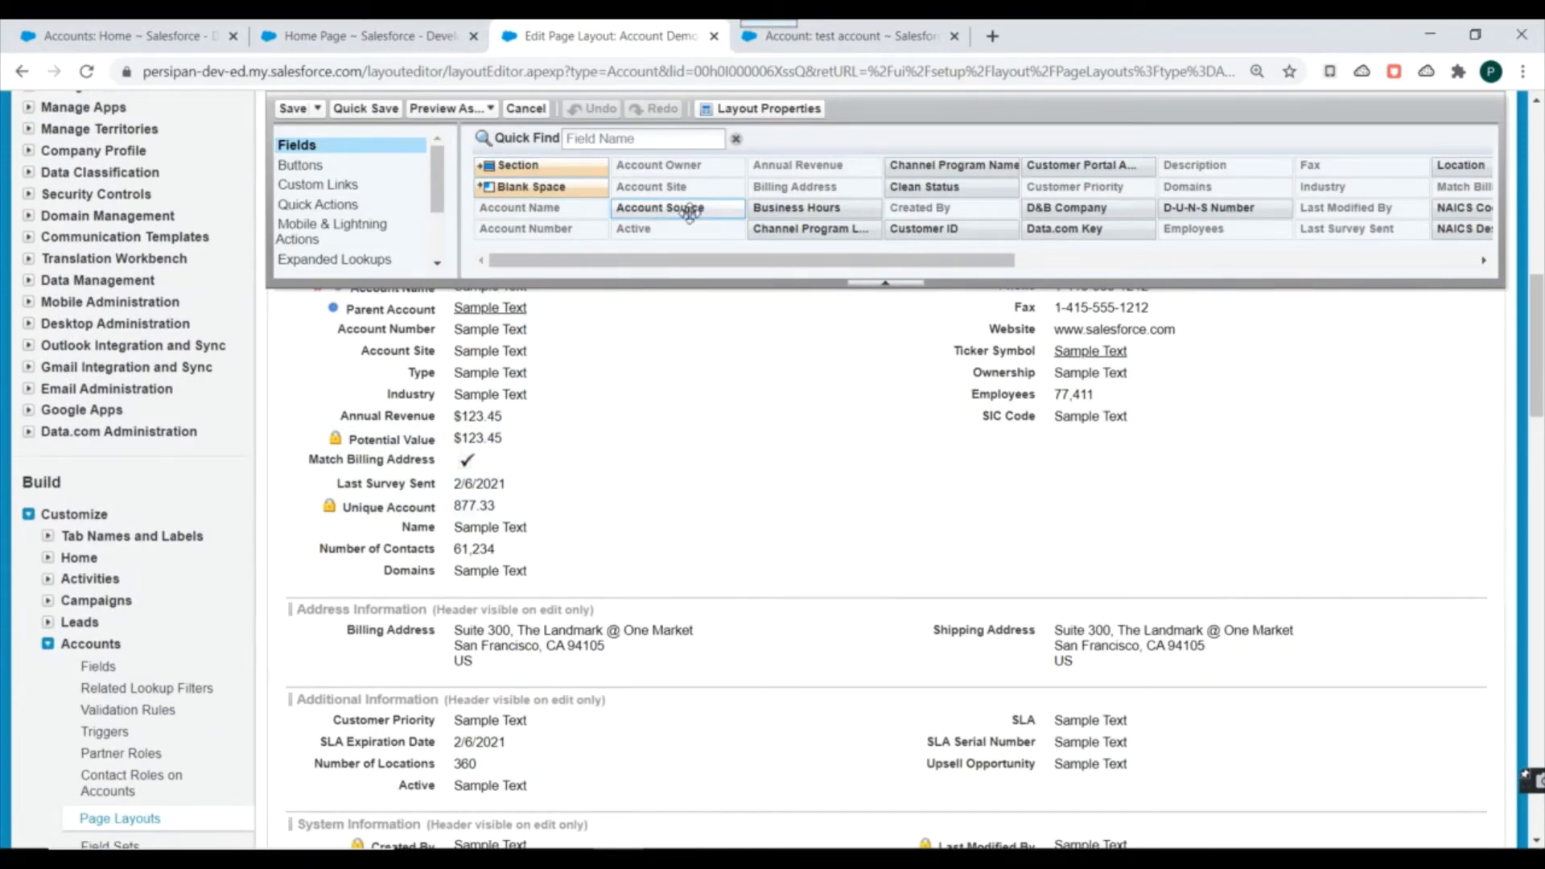
scroll(731, 411, "down", 3)
left_click_drag(699, 213, 1122, 371)
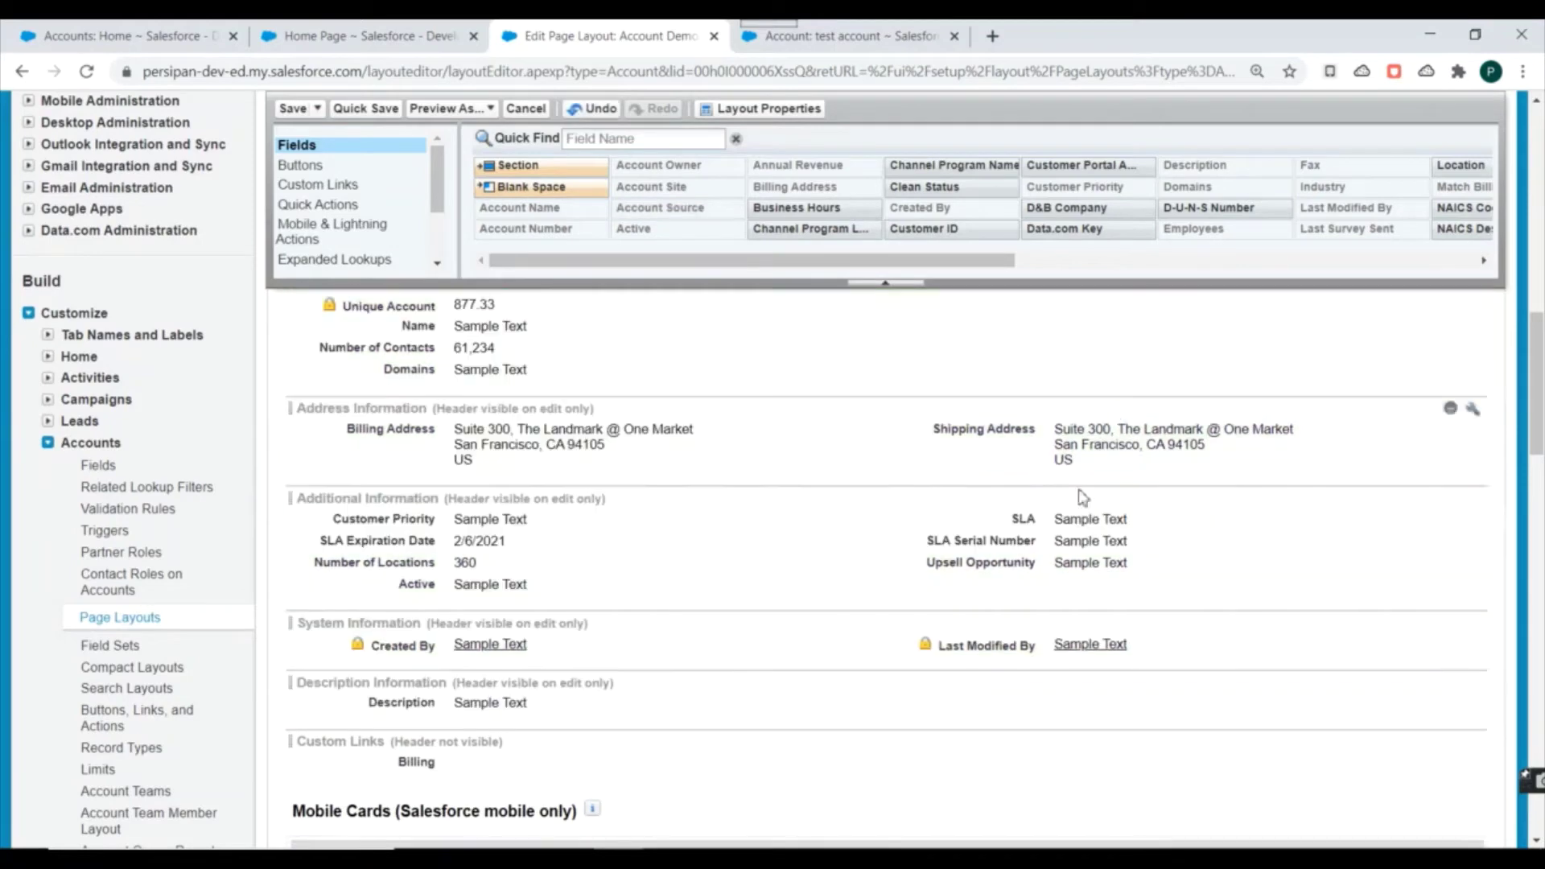
scroll(989, 638, "up", 5)
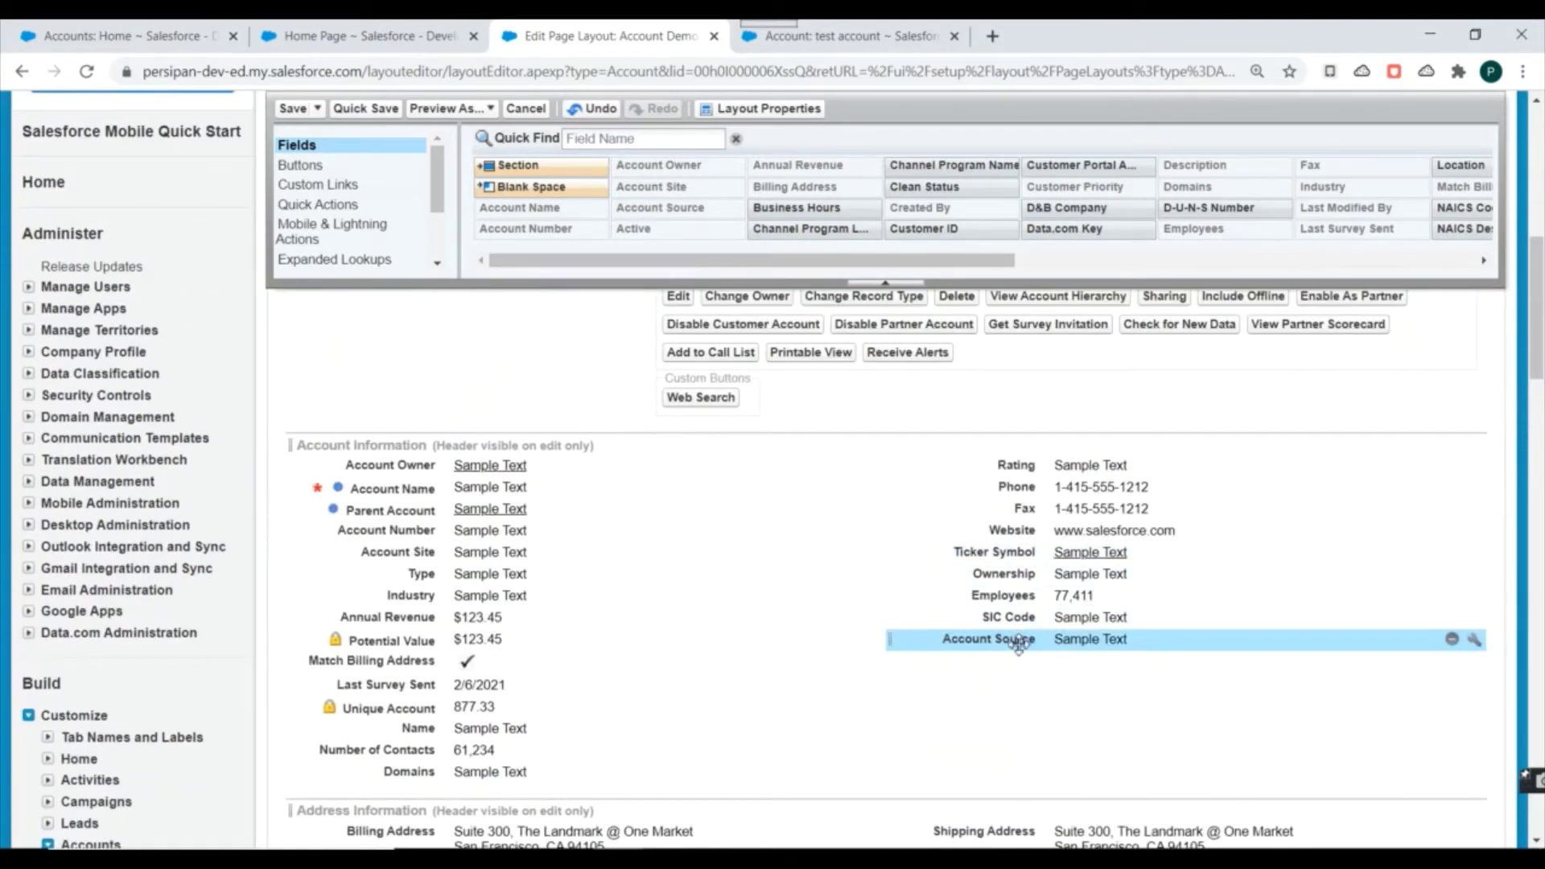
Remove the Domains field from the Account Information section of the layout
scroll(726, 588, "down", 1)
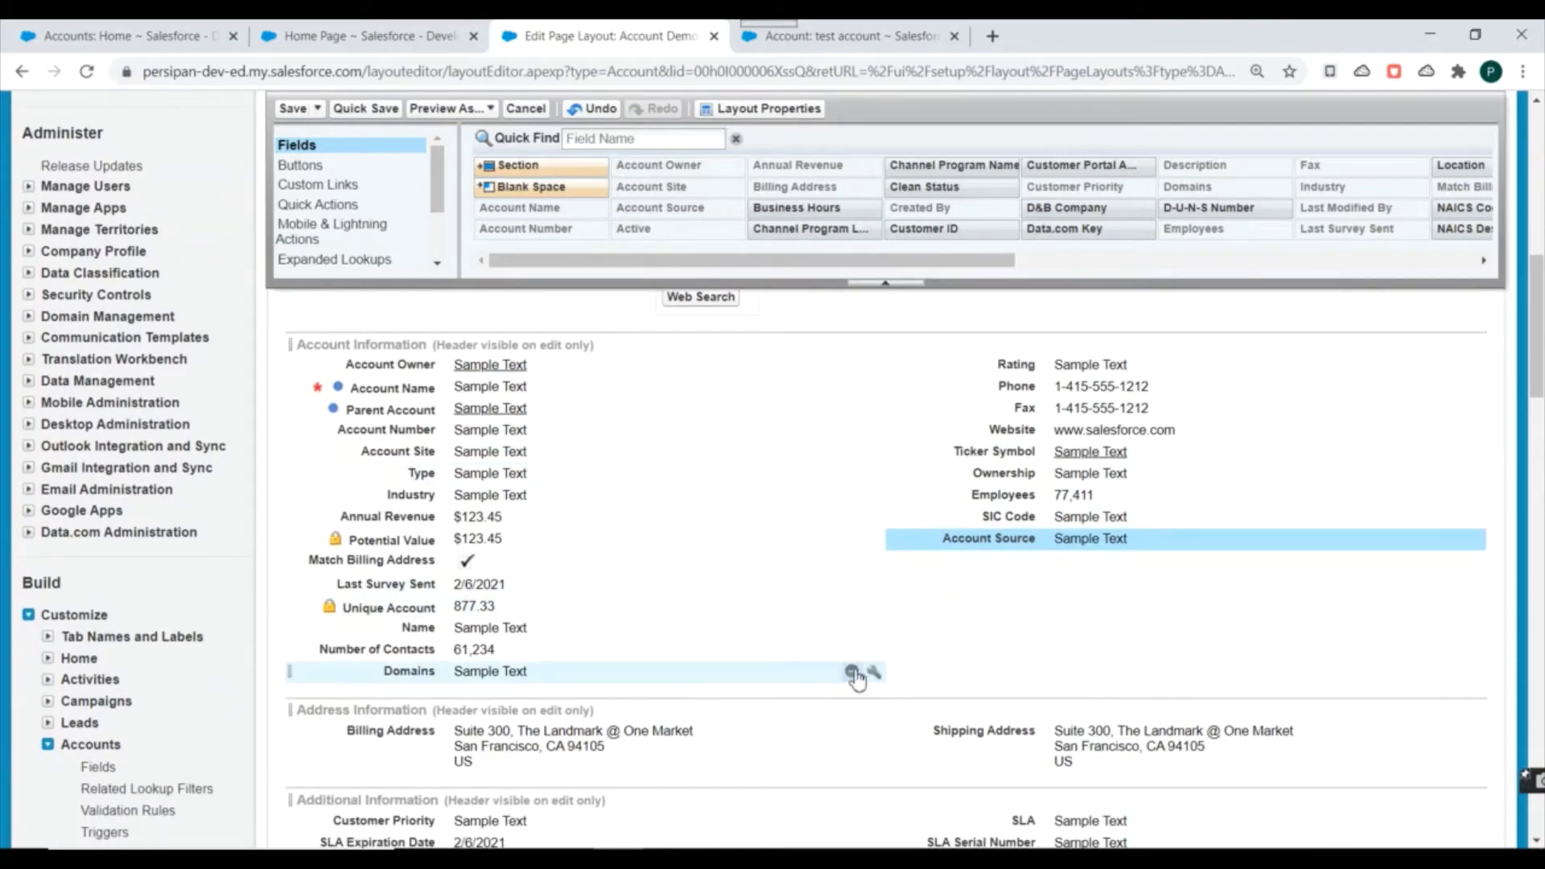
left_click(851, 672)
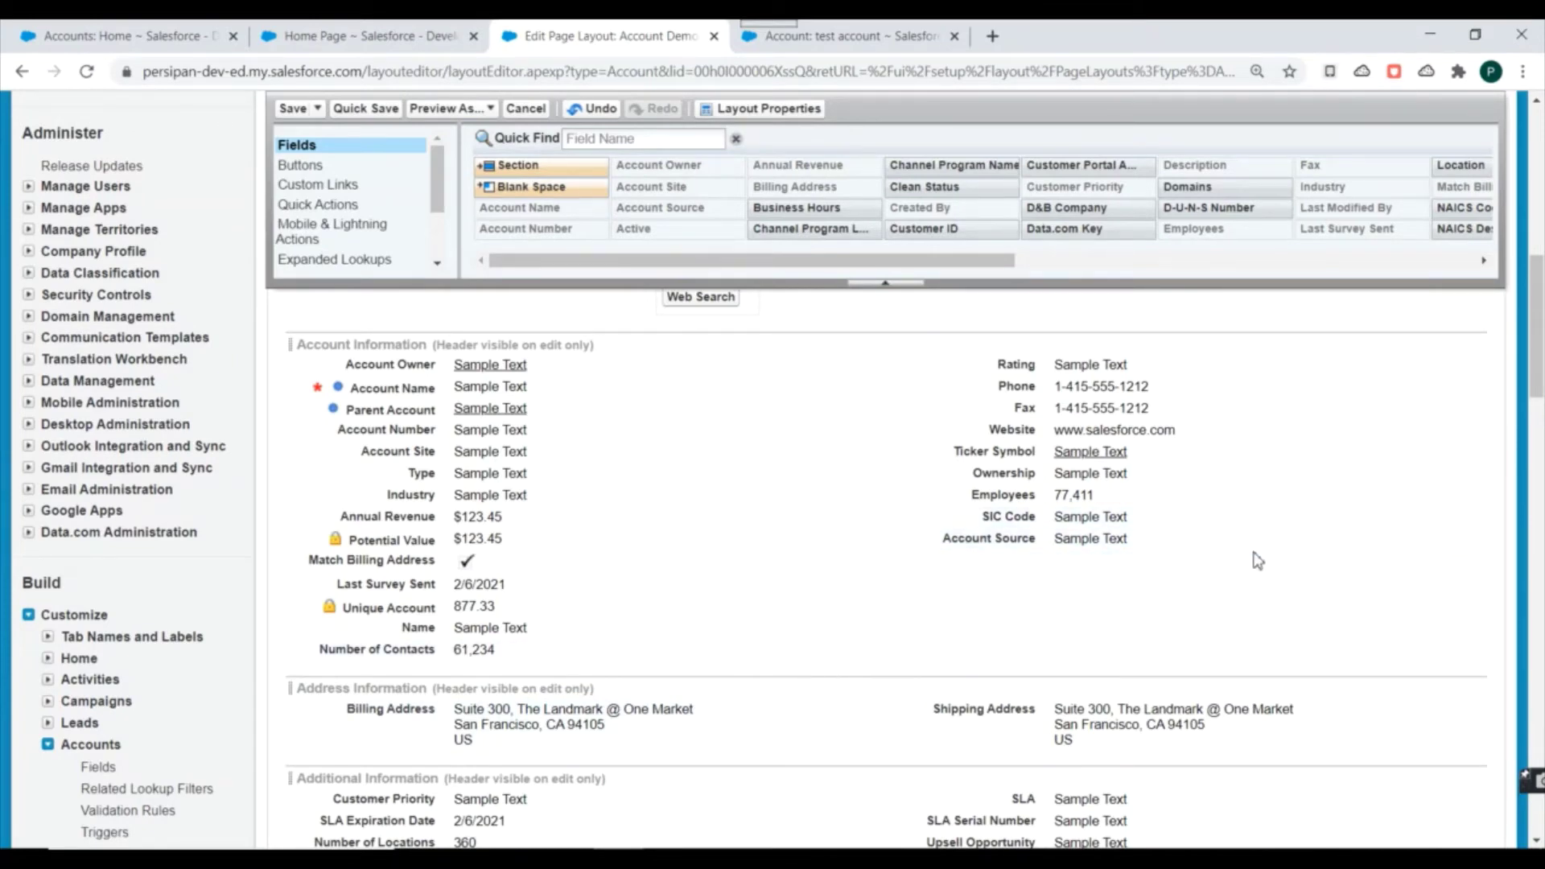
scroll(1151, 567, "up", 2)
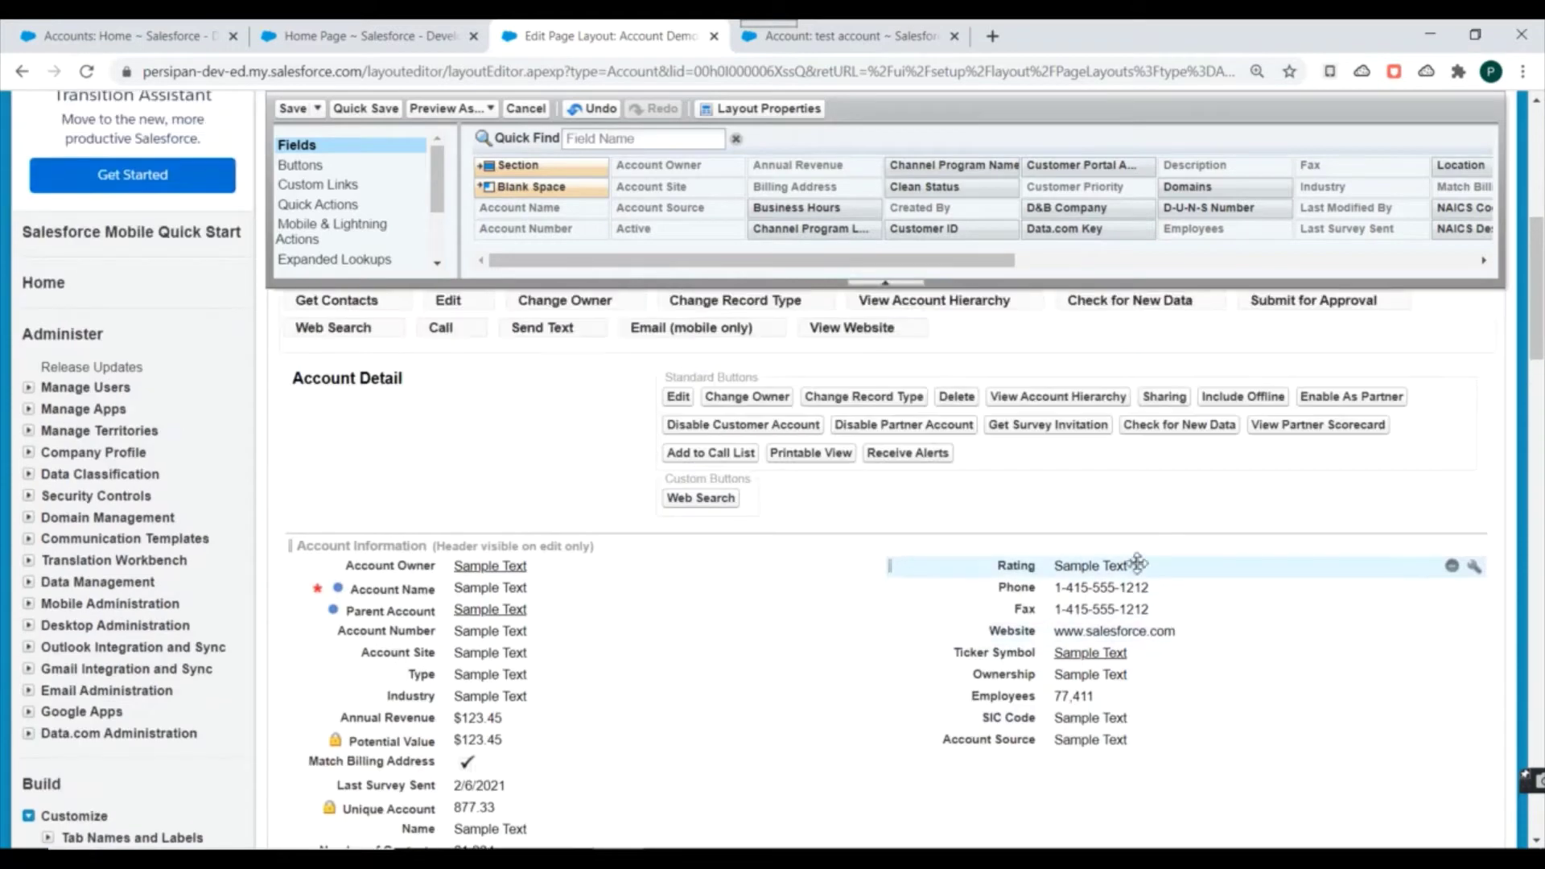
scroll(1073, 617, "down", 1)
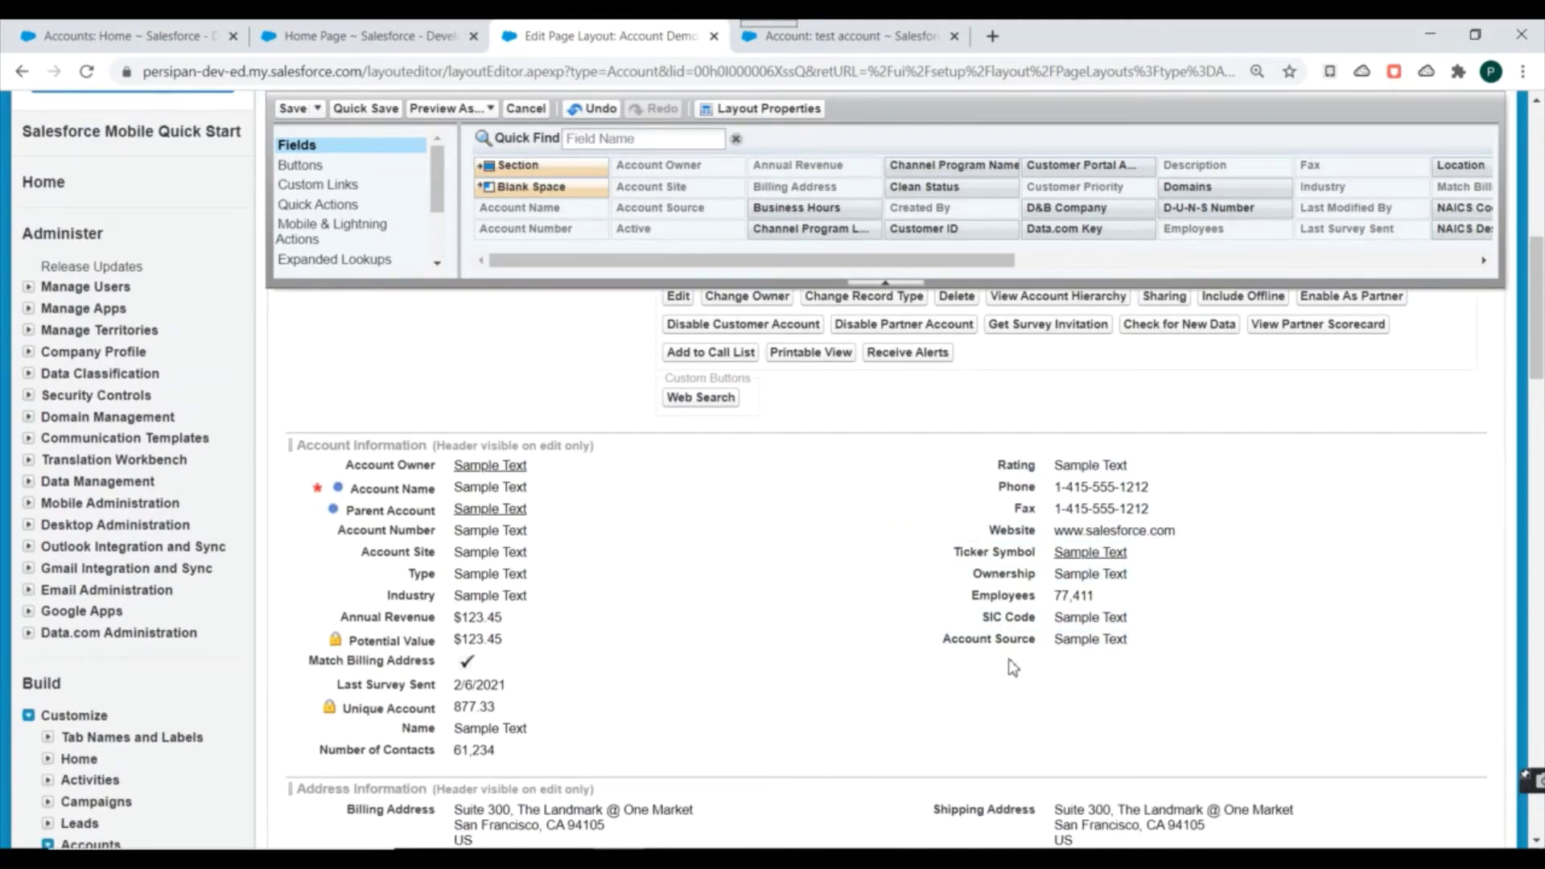
Make the Account Source field required, not read-only, in its field properties and apply the change
mouse_move(1369, 642)
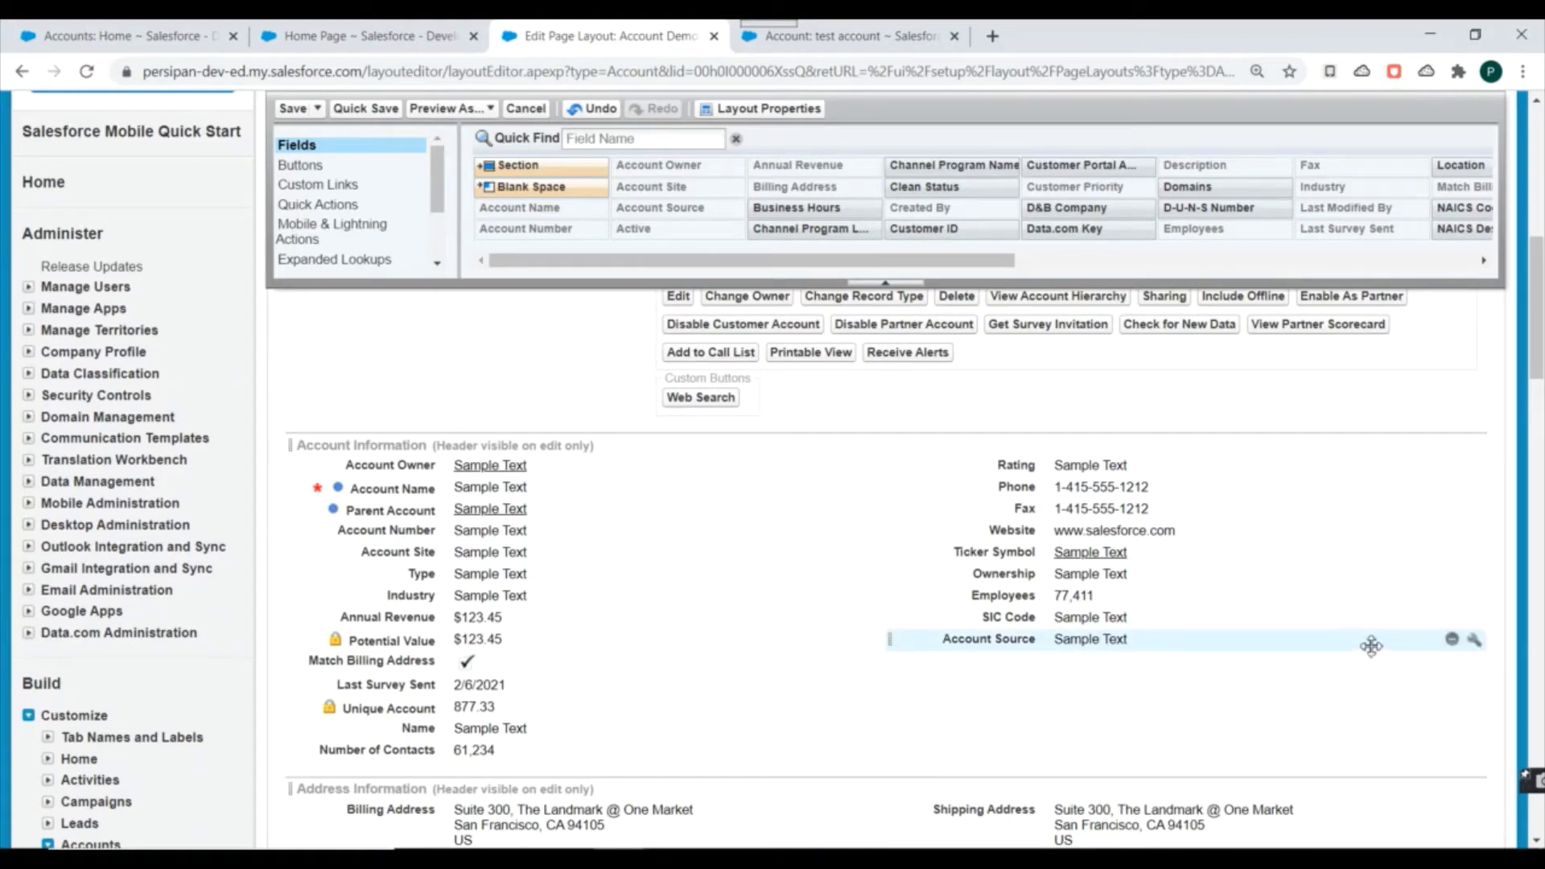
left_click(1476, 642)
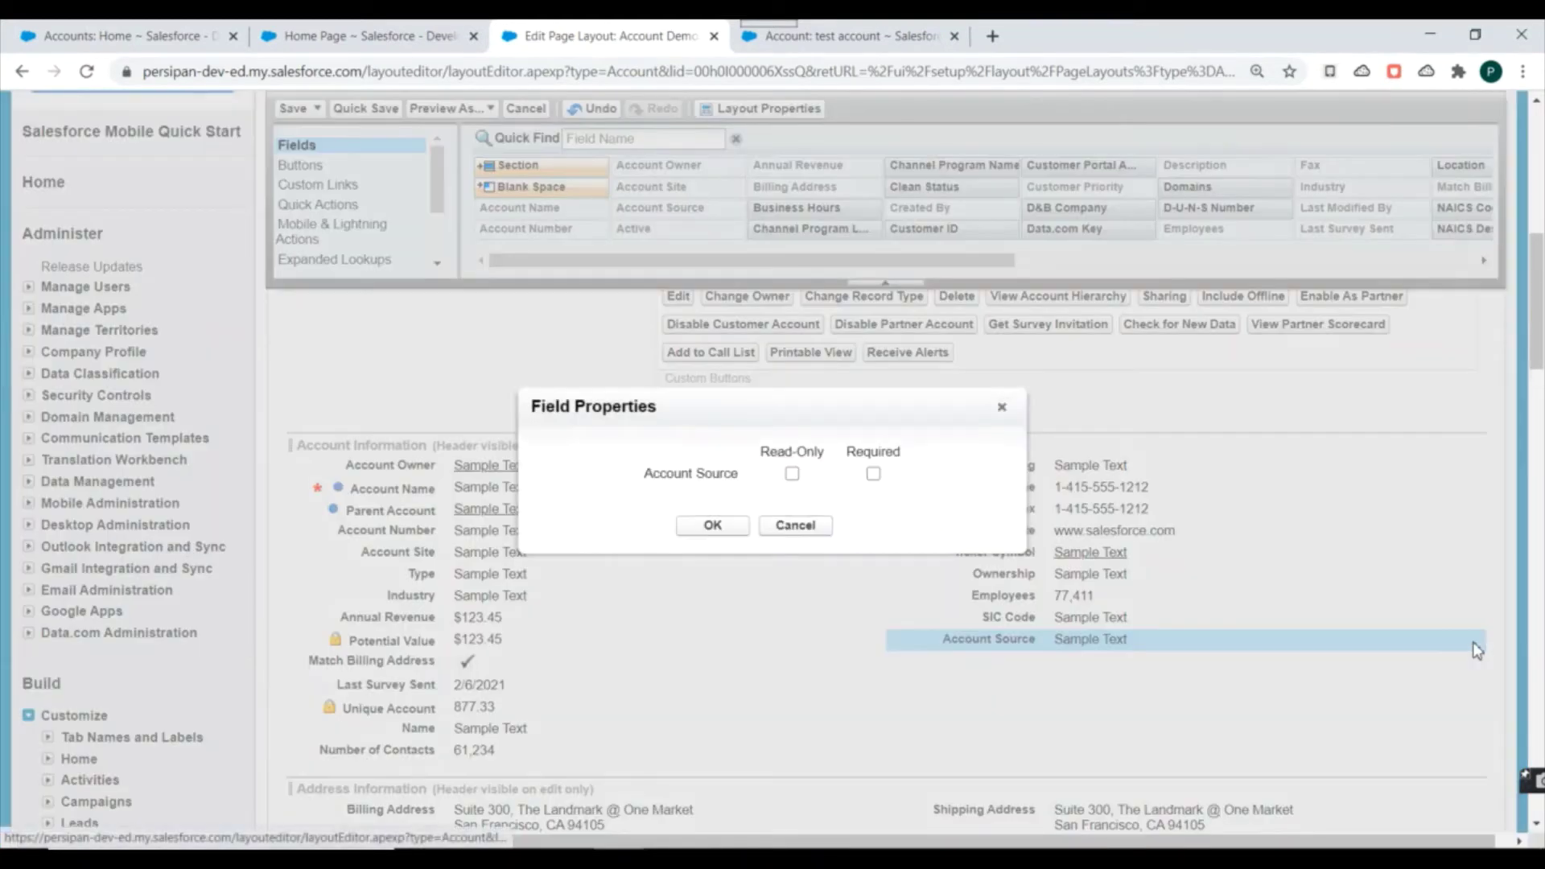
left_click(875, 475)
left_click(792, 475)
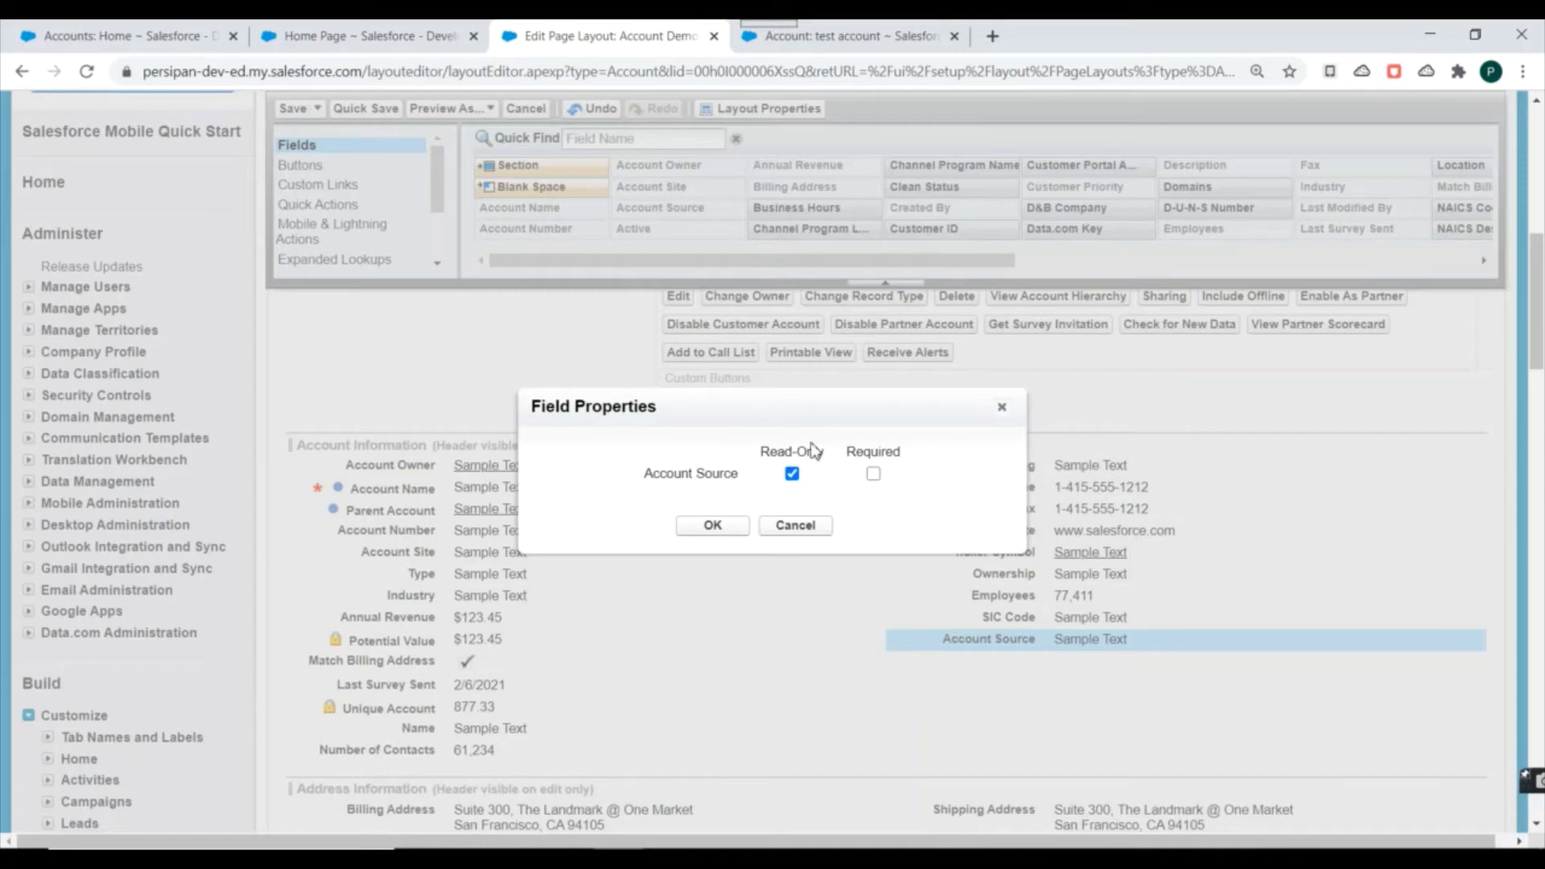
left_click(873, 474)
left_click(713, 527)
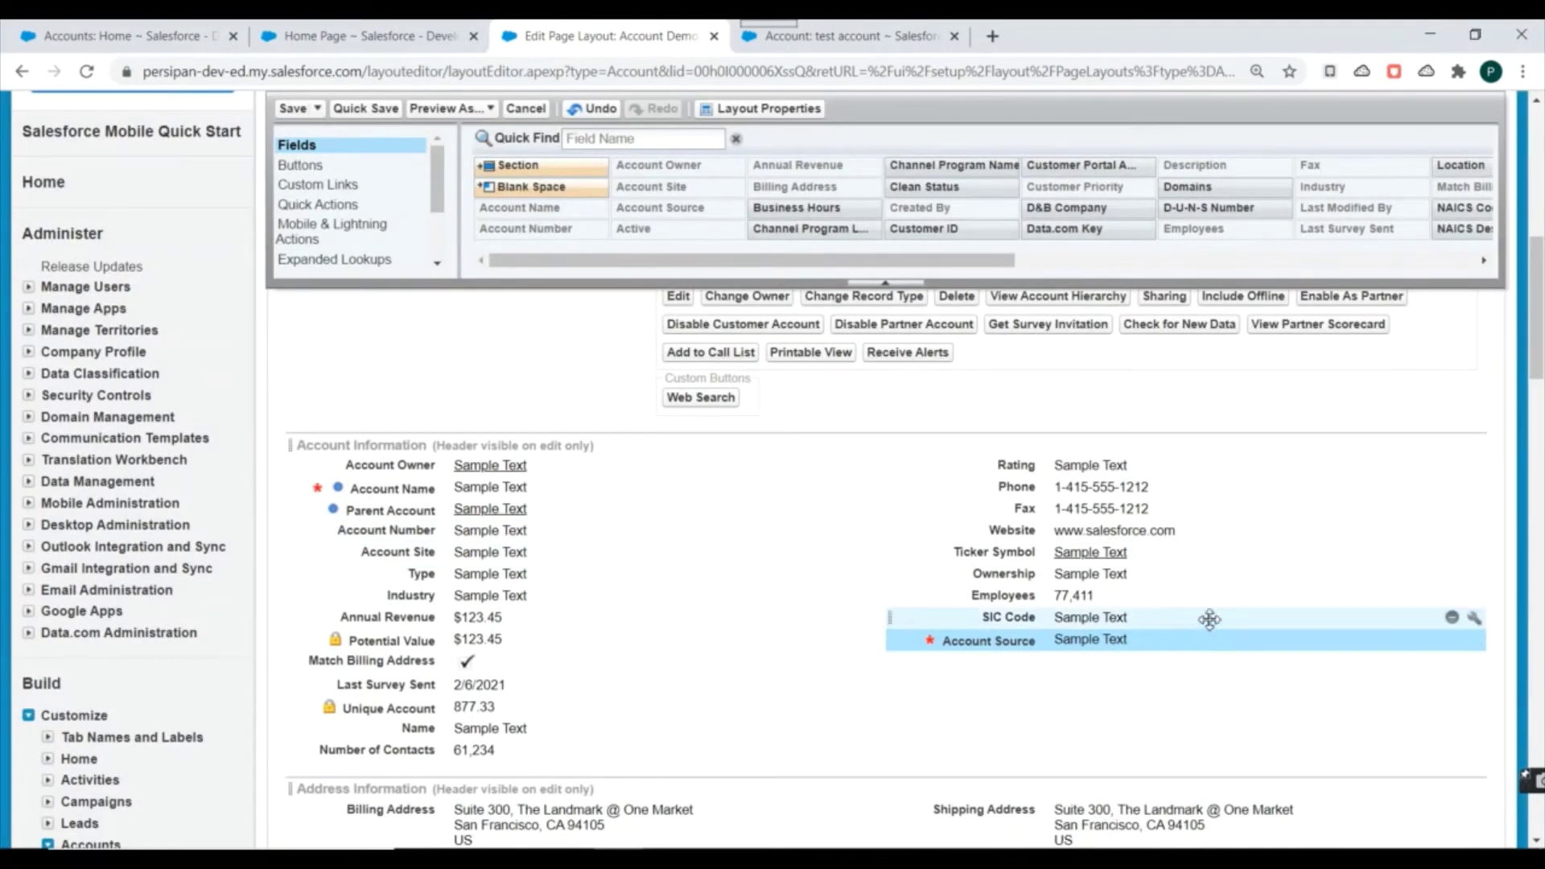
Make the SIC Code field read-only in its field properties and apply the change
left_click(1474, 618)
left_click(774, 474)
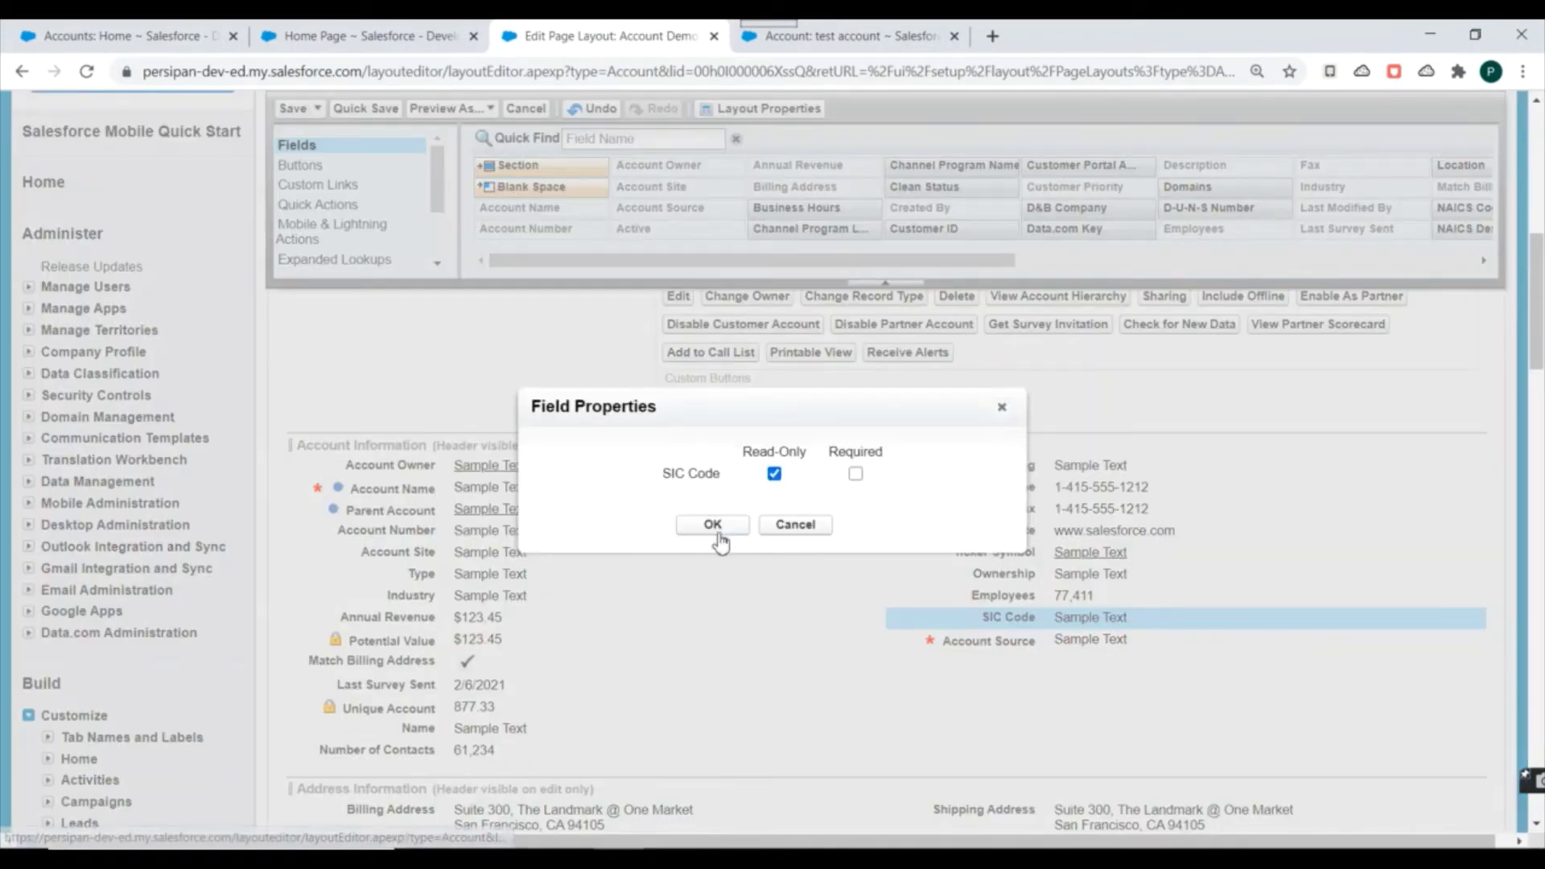
left_click(713, 524)
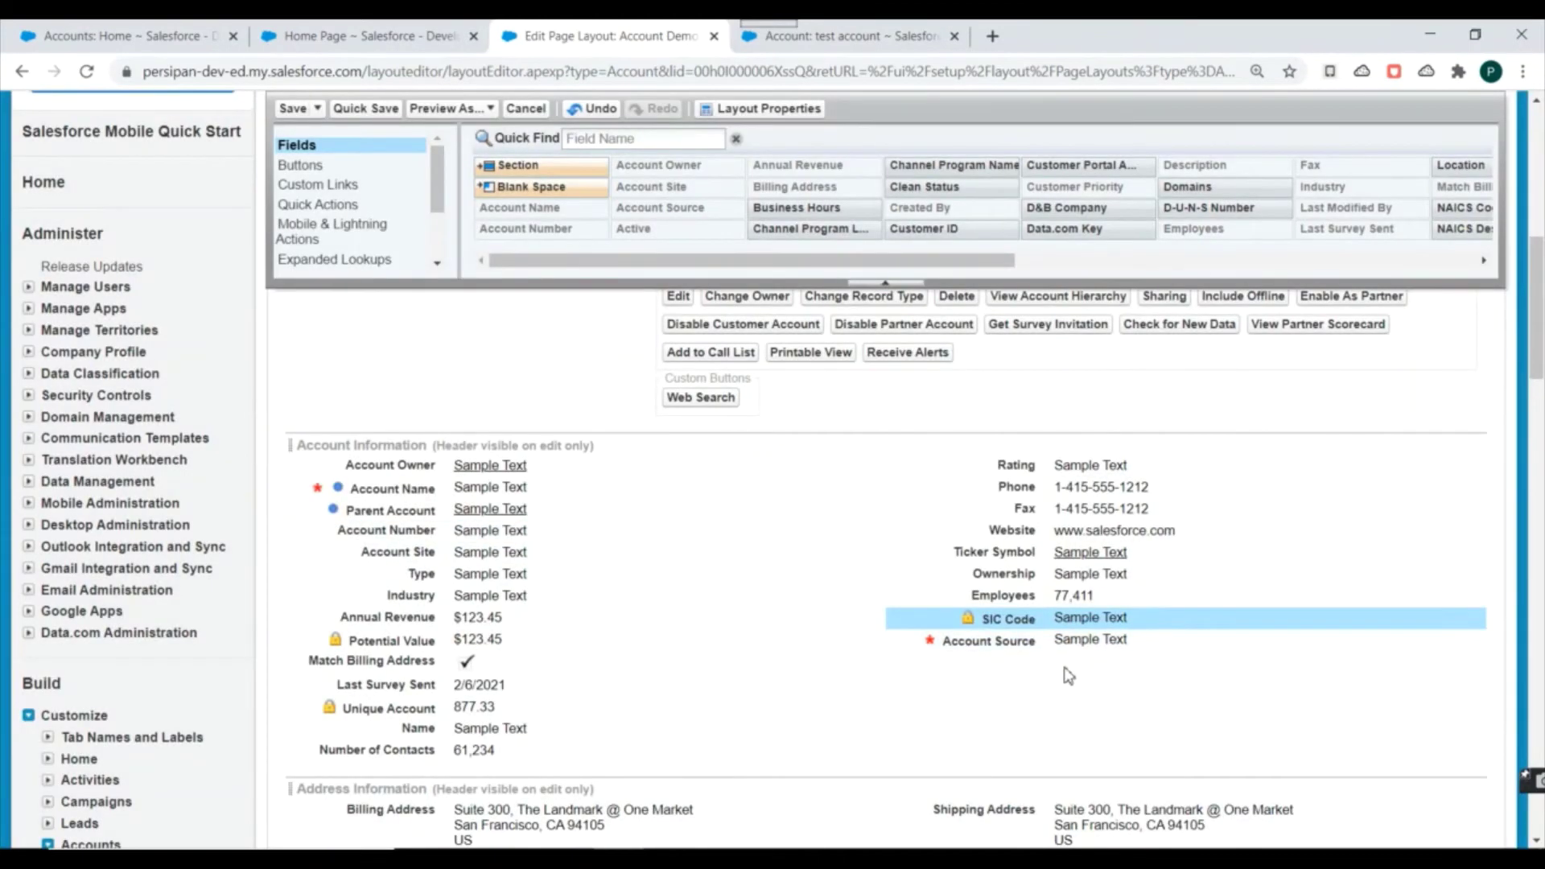
Examine the rest of the layout down to its related lists, such as Contacts, Related Contacts, Opportunities and Cases
scroll(969, 606, "down", 12)
scroll(950, 661, "up", 1)
scroll(787, 622, "down", 10)
scroll(787, 621, "up", 20)
scroll(665, 491, "up", 5)
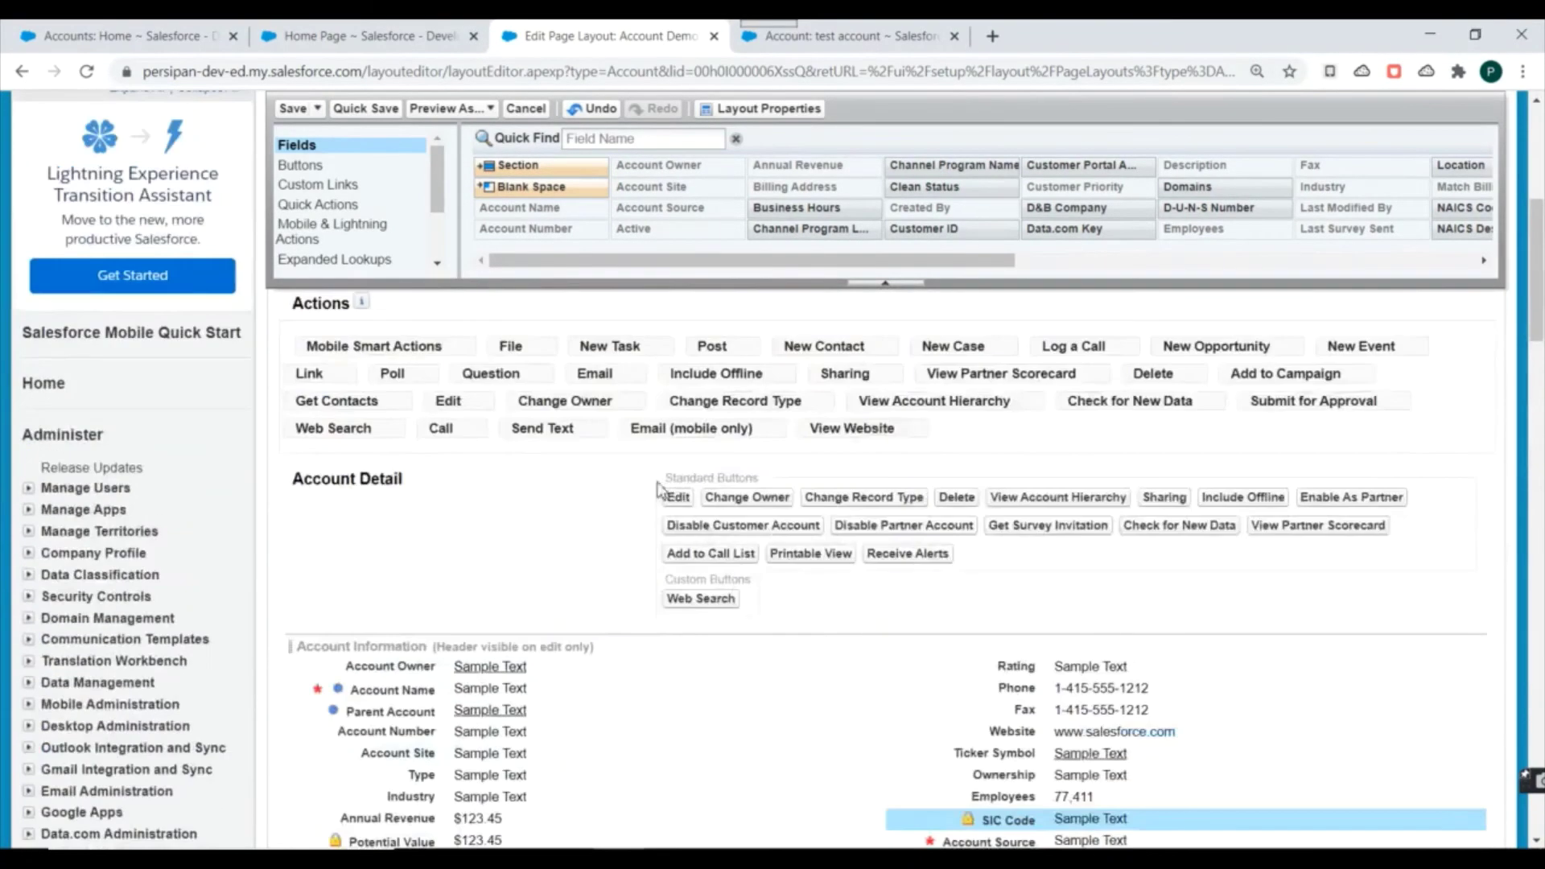
scroll(635, 501, "down", 10)
scroll(440, 543, "up", 3)
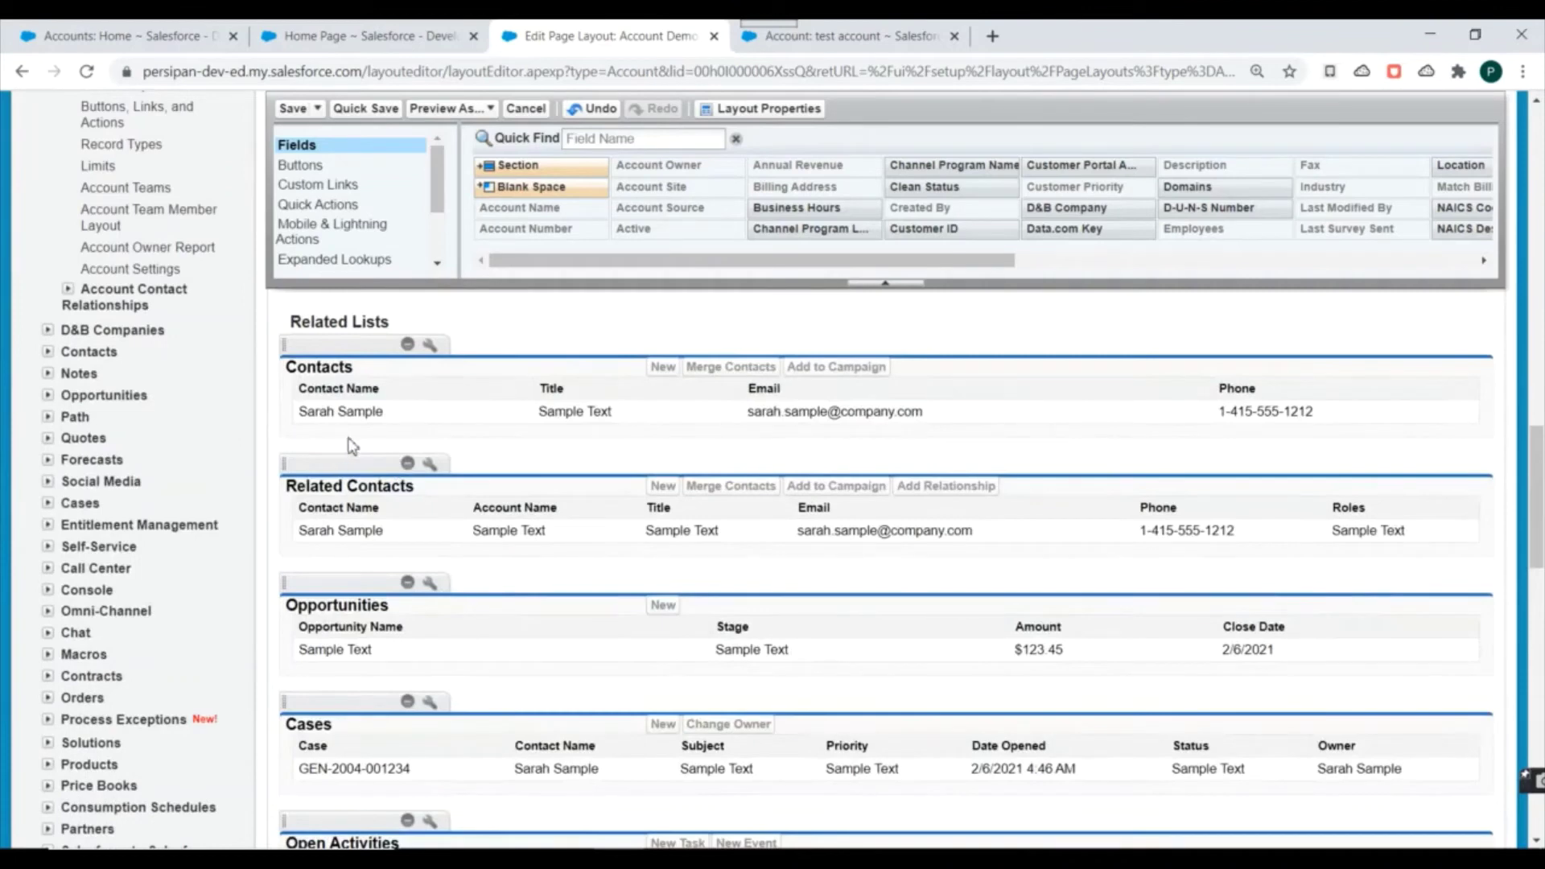
scroll(350, 546, "up", 1)
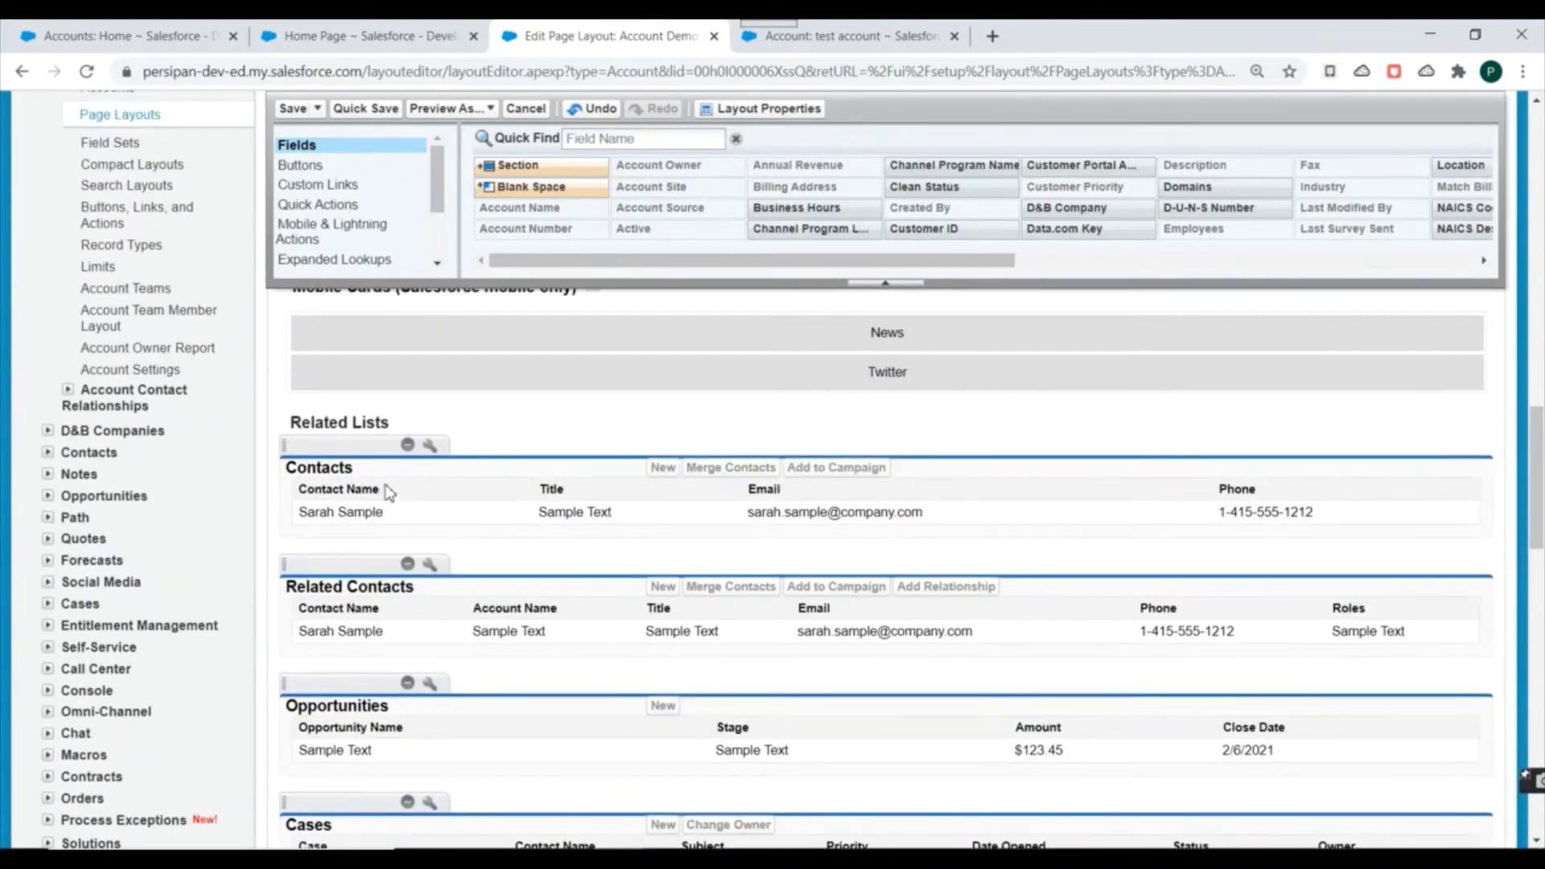
scroll(389, 472, "down", 1)
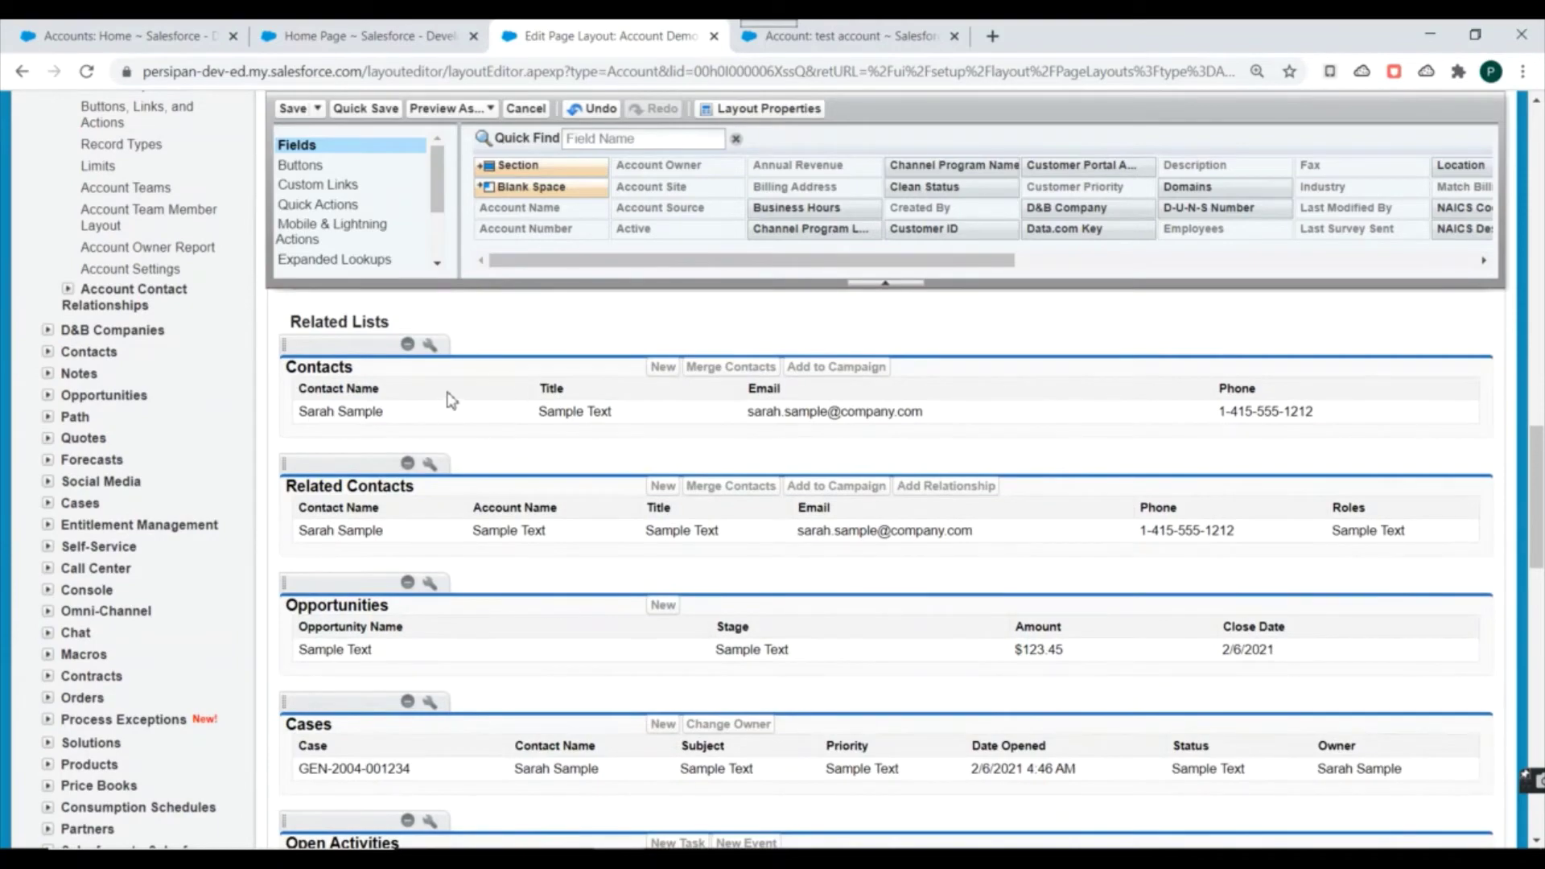
Review the remaining related lists down to Towers and save the Account Demo layout
scroll(432, 455, "up", 1)
scroll(390, 666, "up", 2)
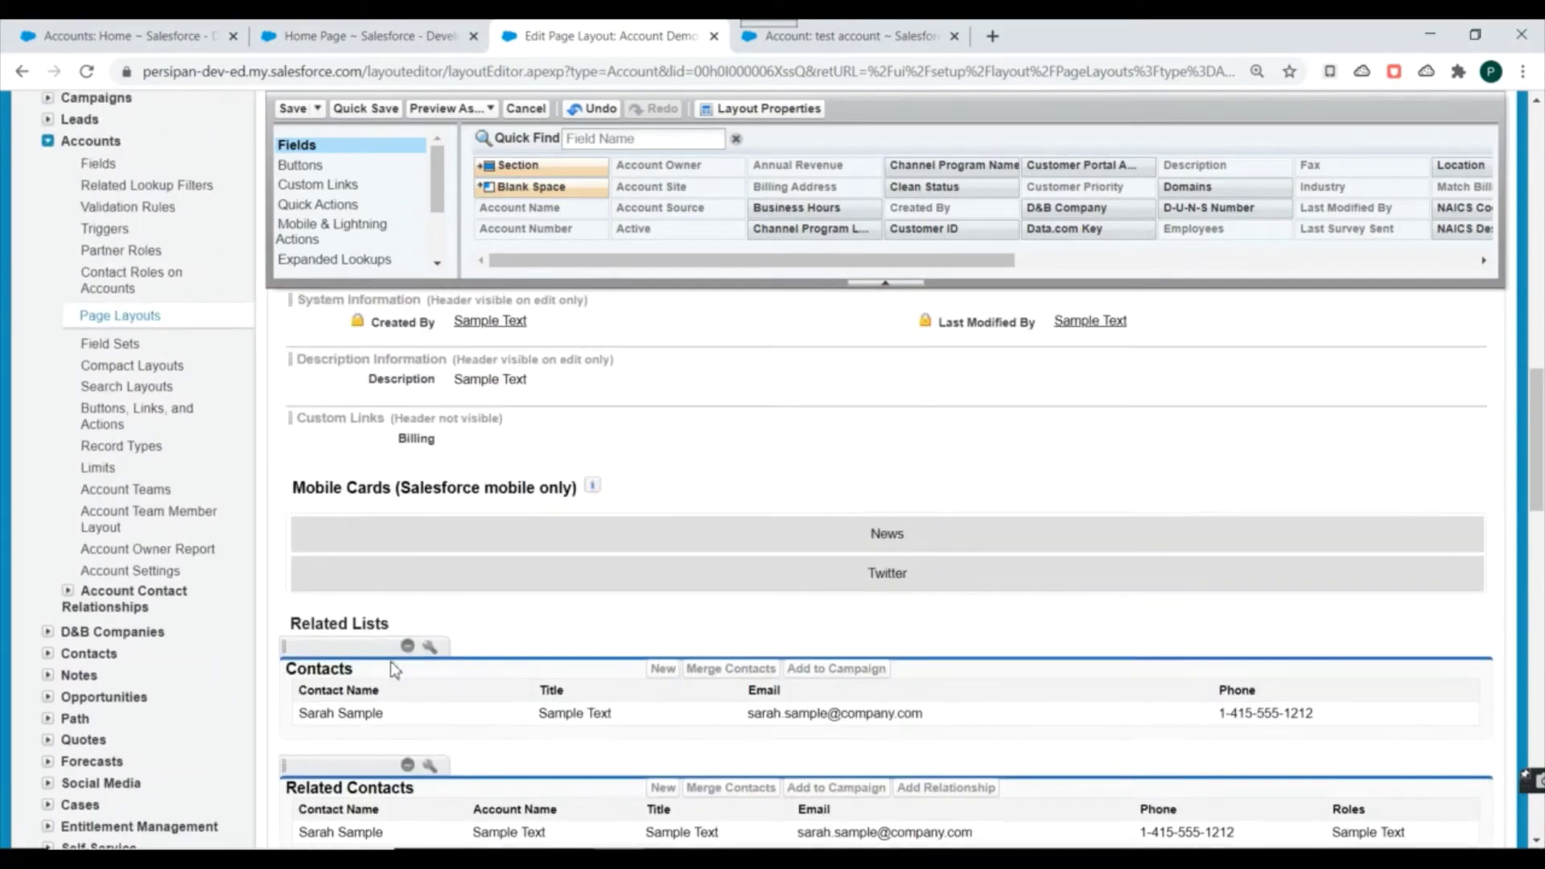
scroll(414, 642, "down", 2)
scroll(403, 532, "down", 10)
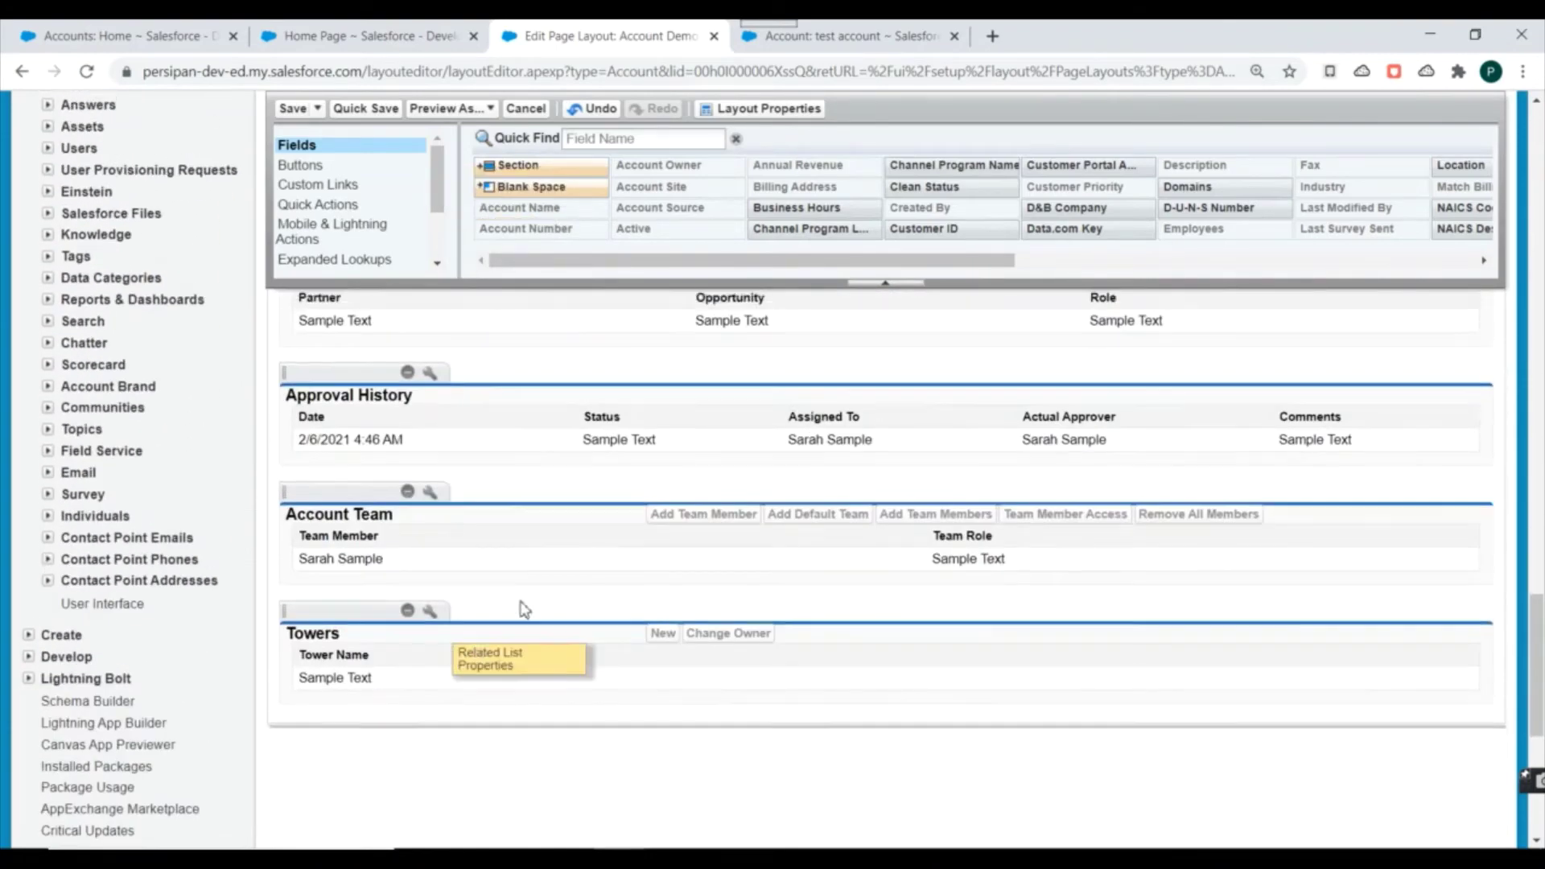
scroll(519, 579, "up", 15)
scroll(504, 554, "up", 8)
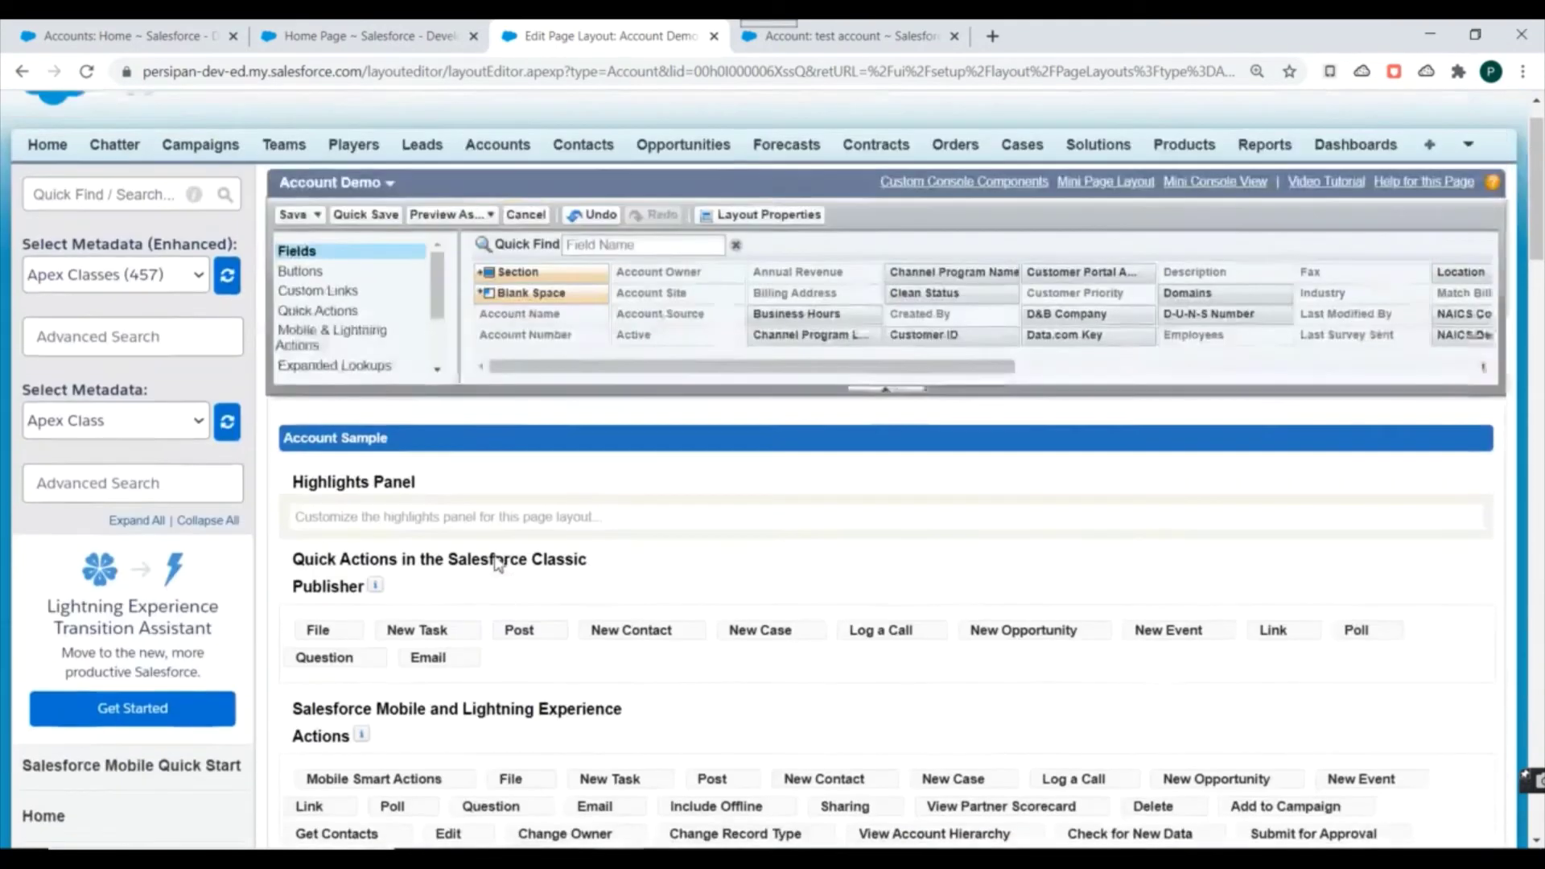
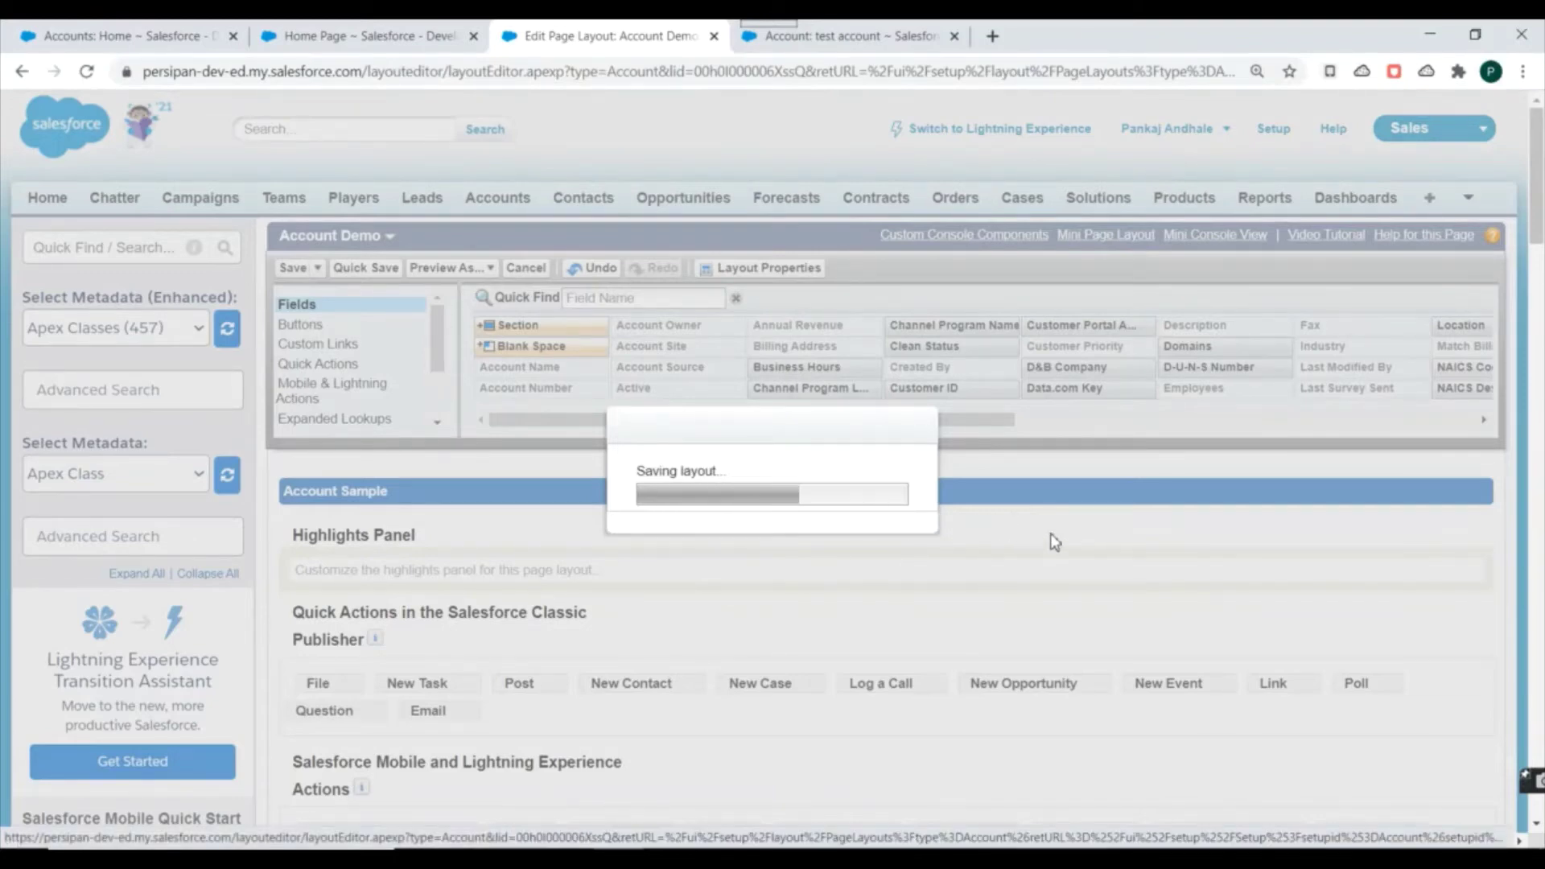
scroll(1054, 541, "down", 9)
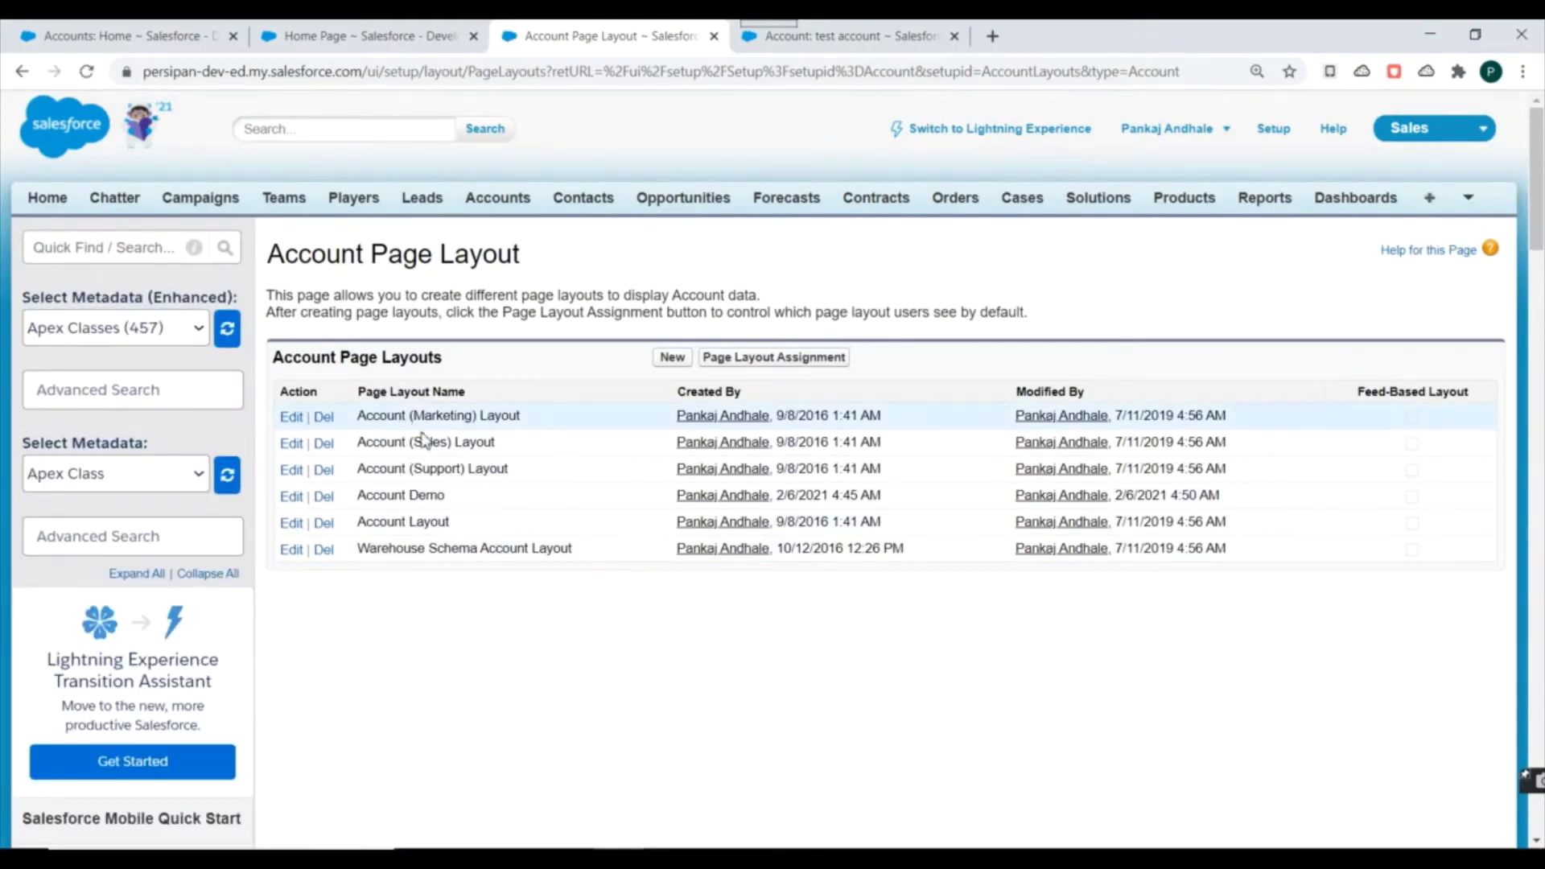
Locate Account Demo among the account page layouts and open the page layout assignments for the profiles
left_click_drag(435, 470, 442, 488)
triple_click(441, 492)
left_click(592, 662)
left_click_drag(372, 495, 444, 495)
double_click(438, 497)
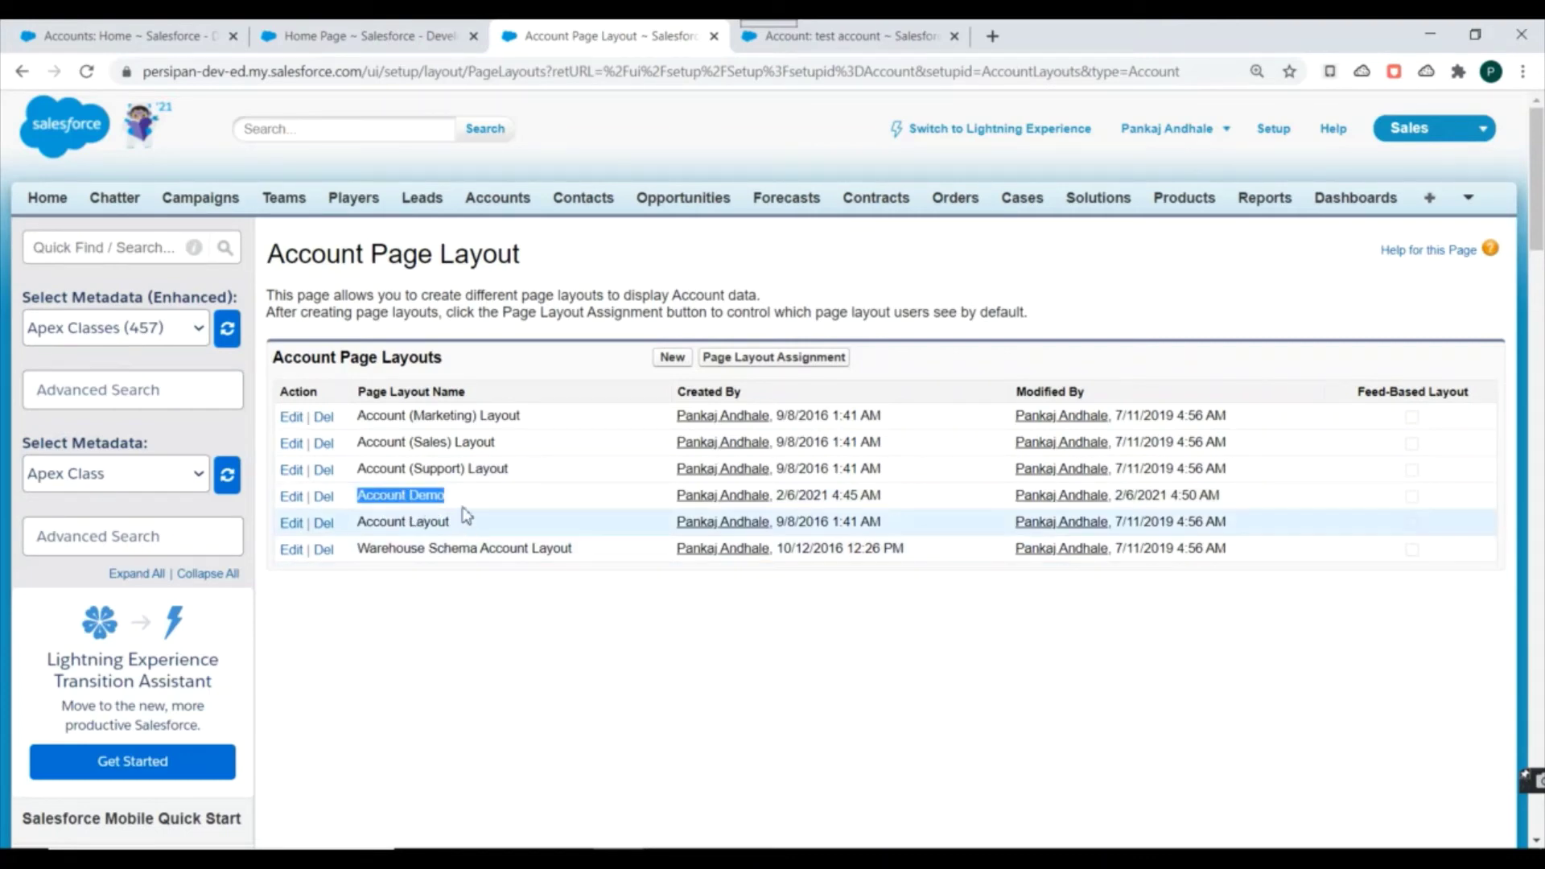
left_click(725, 356)
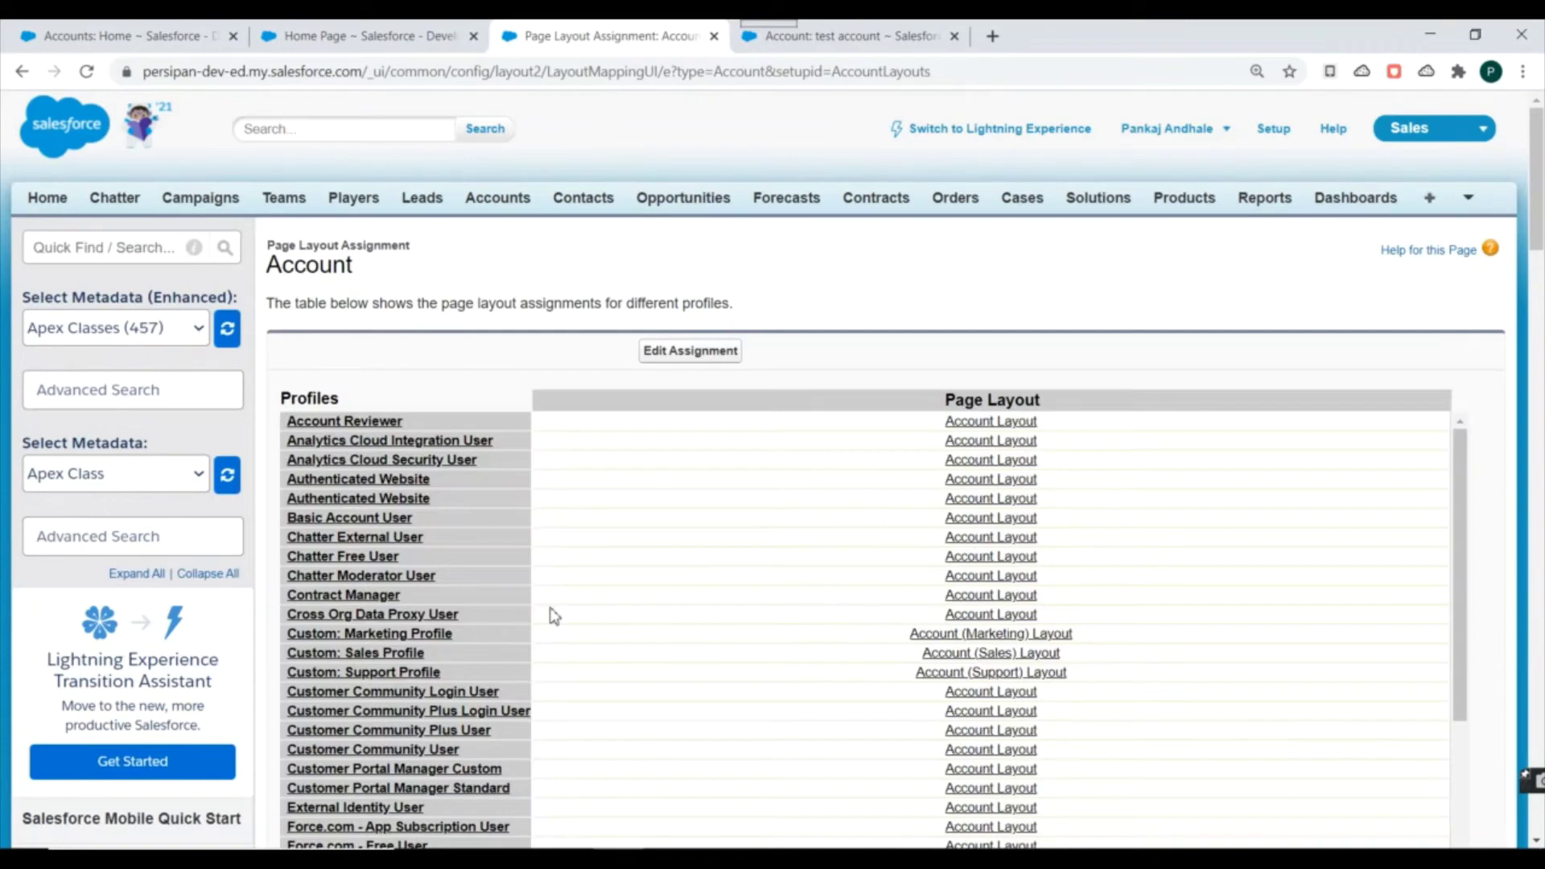
Examine which account page layout is assigned to each profile, down to the end of the list
scroll(418, 488, "down", 3)
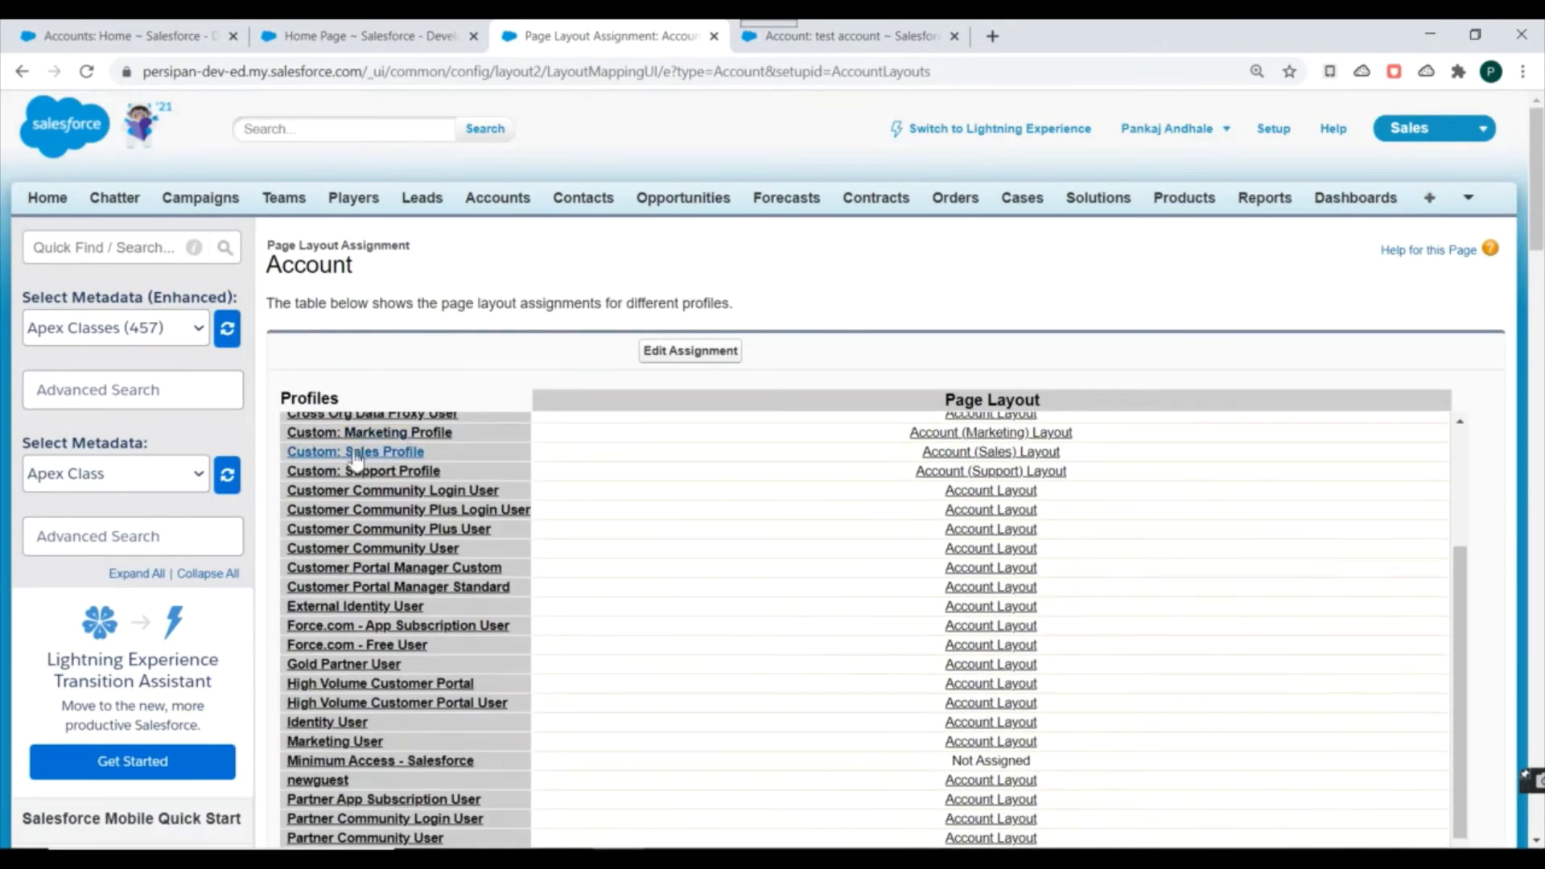
scroll(926, 599, "up", 3)
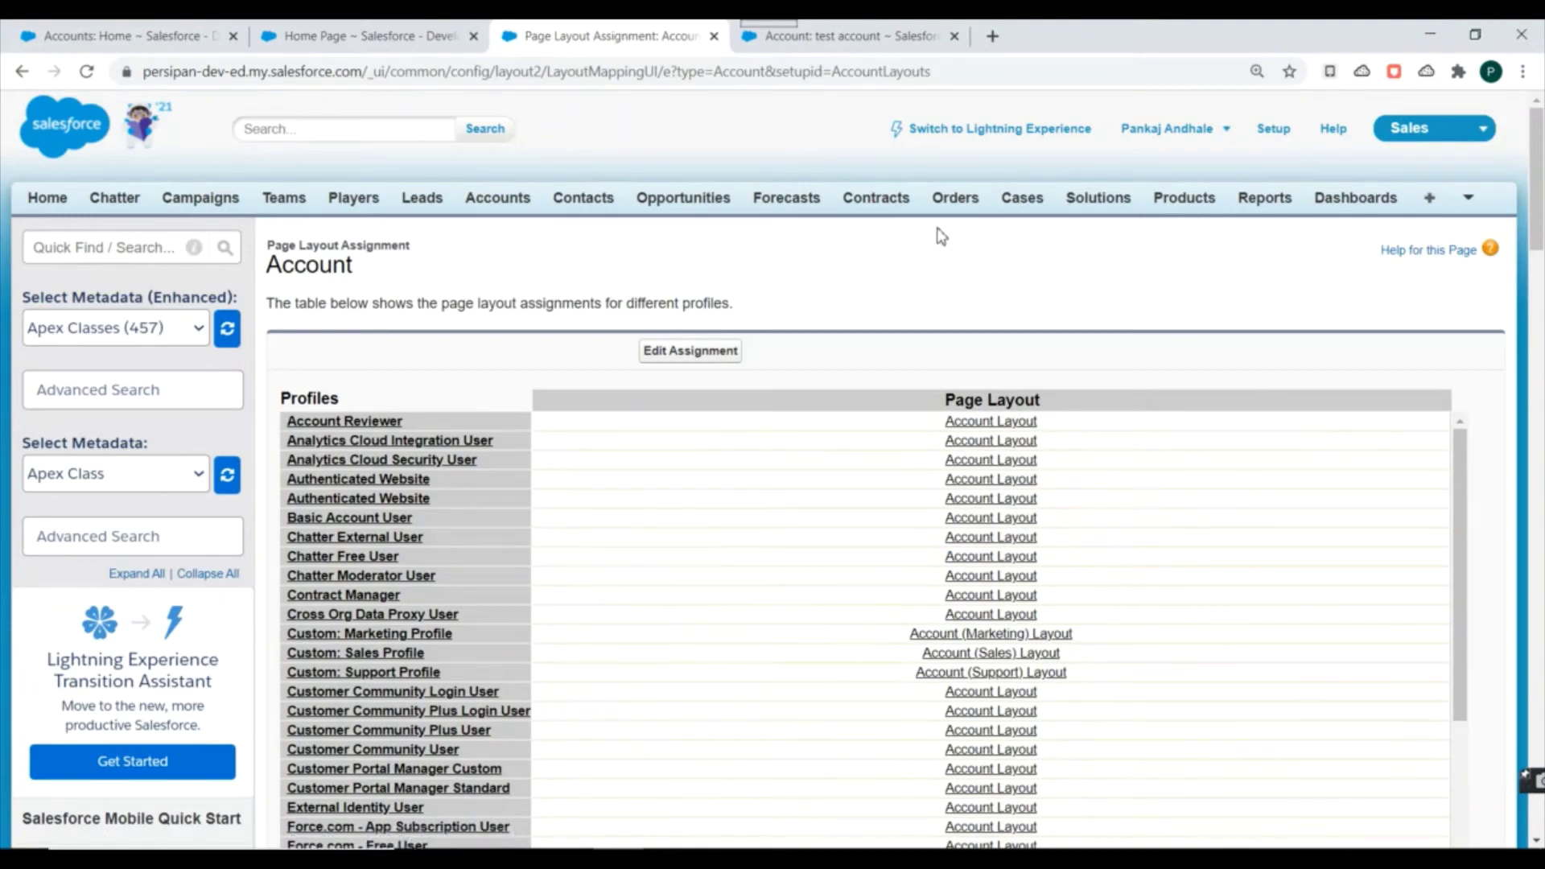
scroll(668, 641, "down", 10)
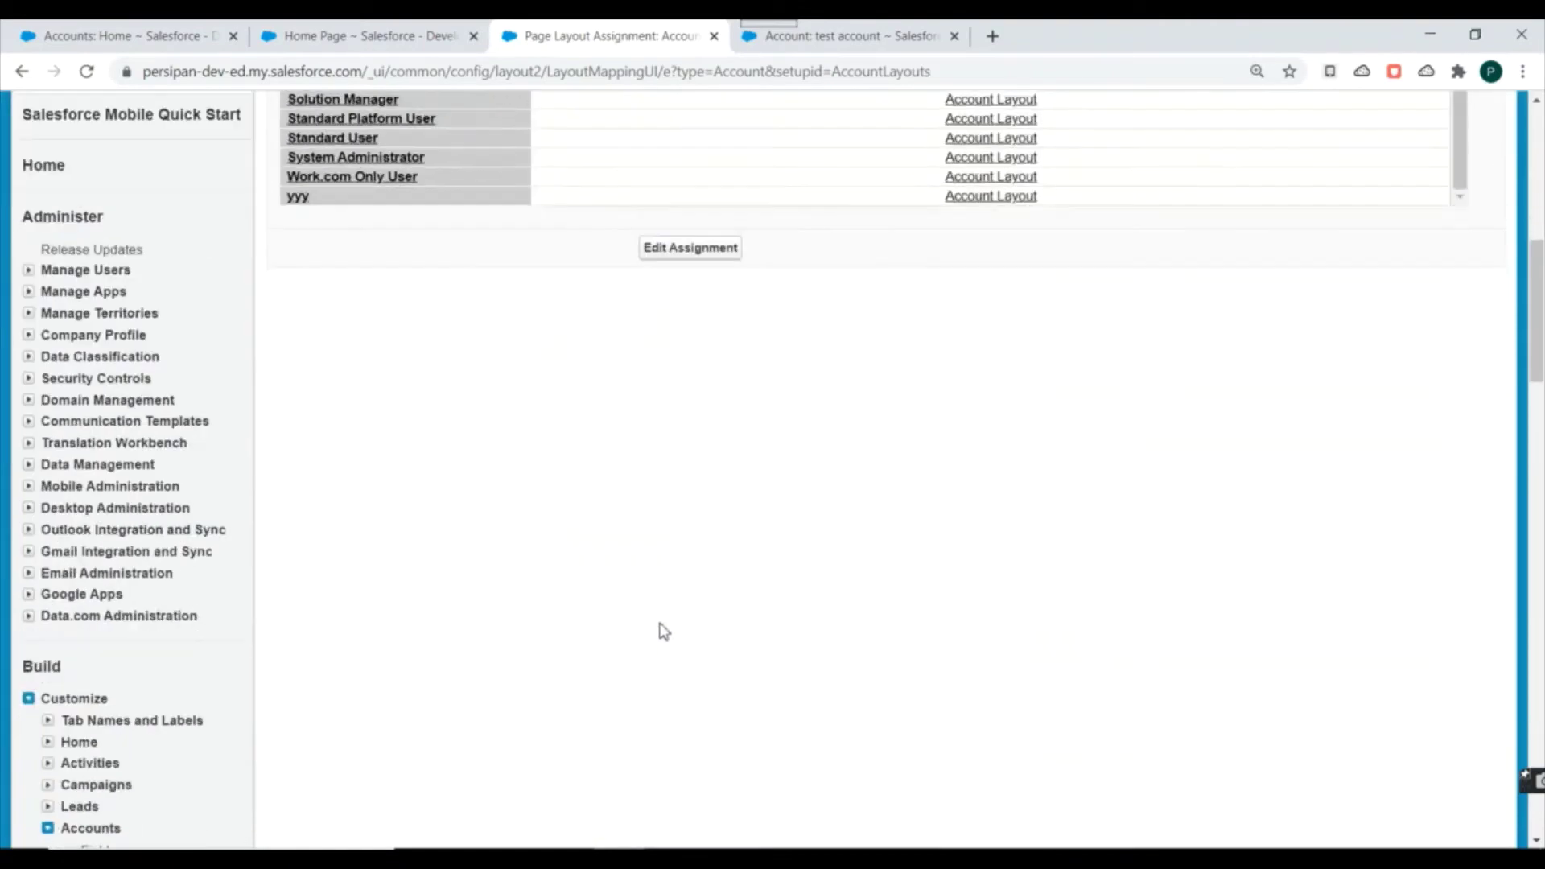
scroll(456, 648, "up", 8)
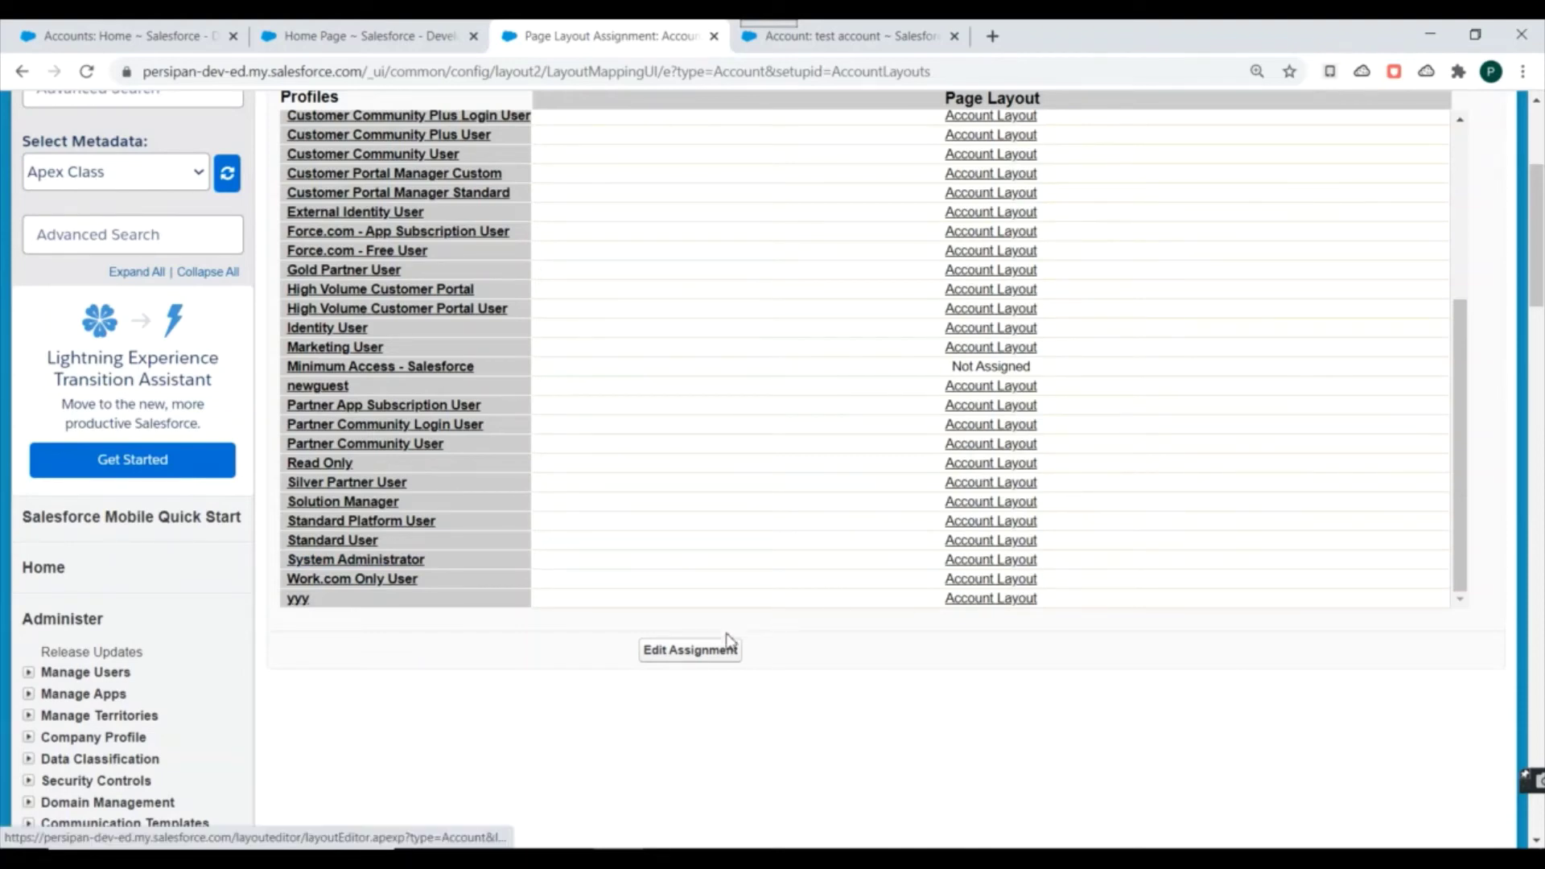
Assign the Account Demo page layout to the System Administrator profile and save the assignment
left_click(661, 656)
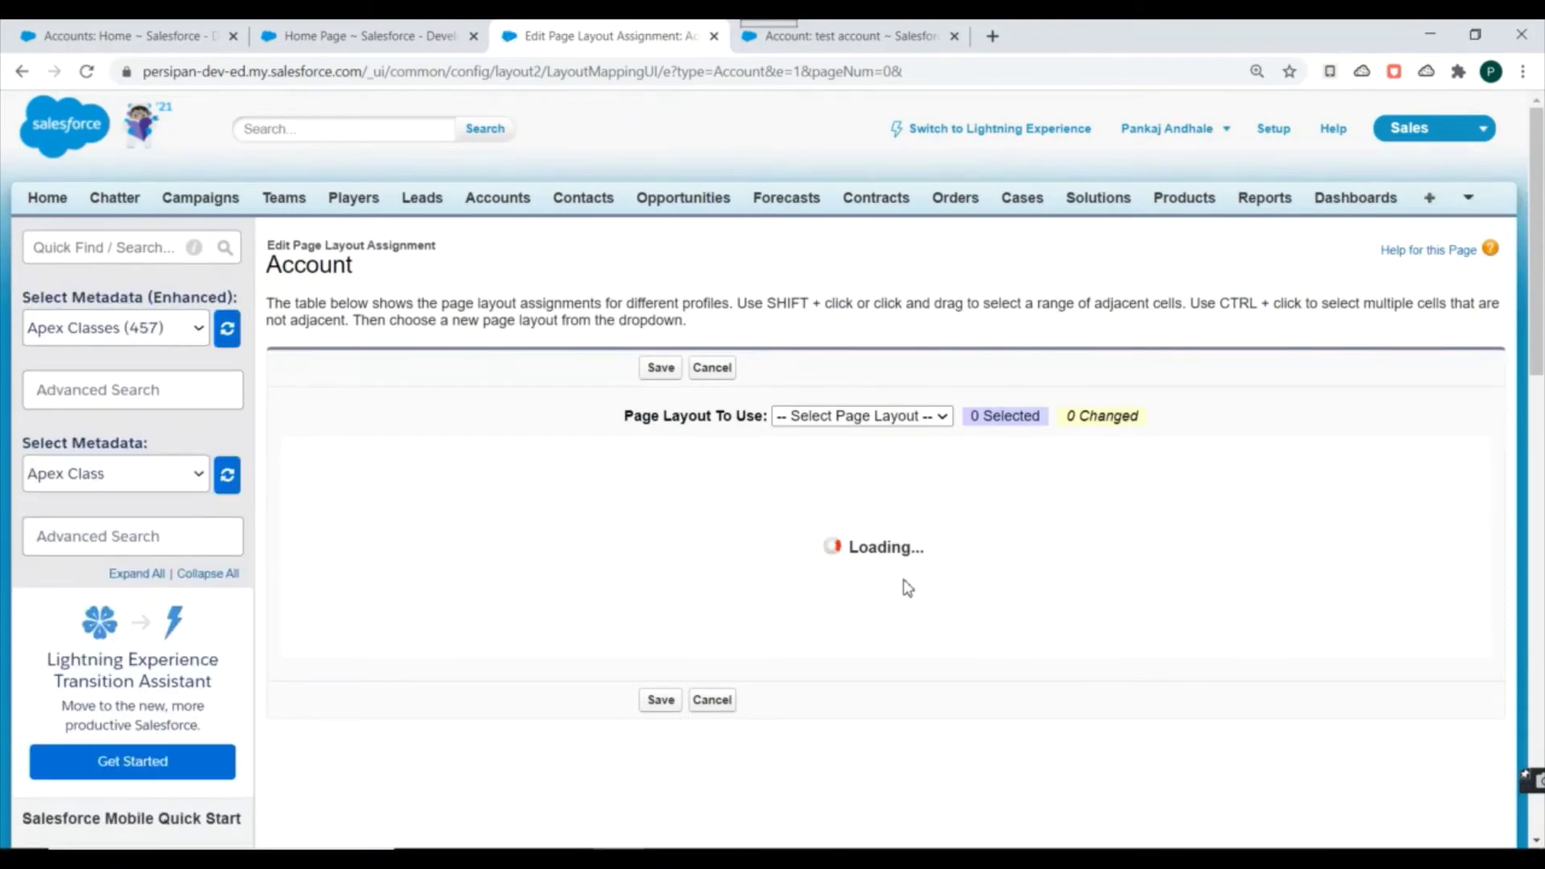
scroll(821, 562, "down", 15)
scroll(725, 576, "up", 7)
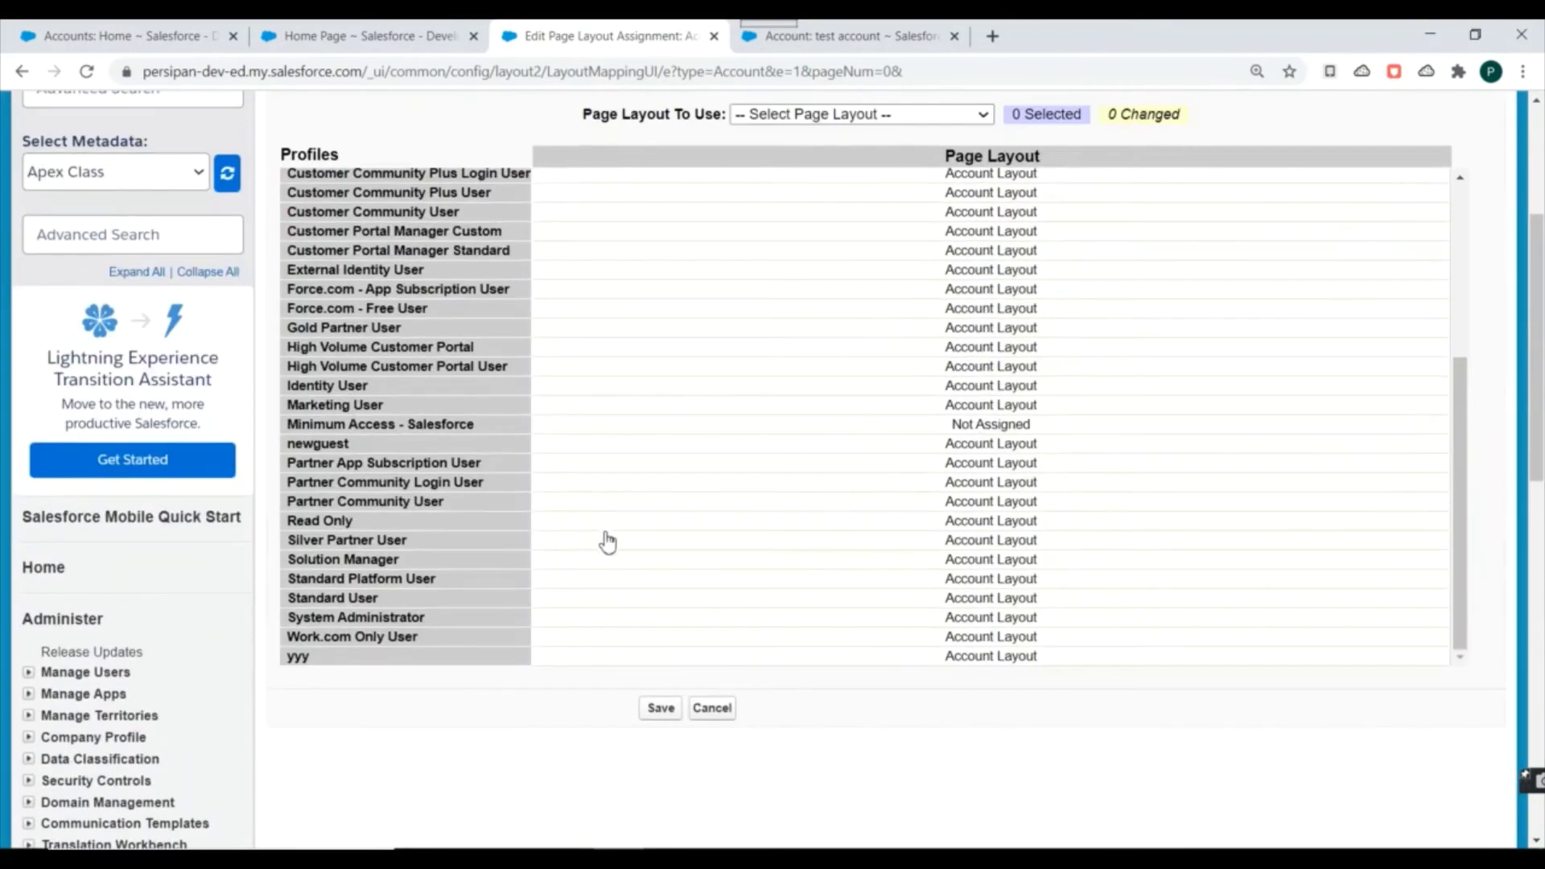
scroll(400, 631, "down", 4)
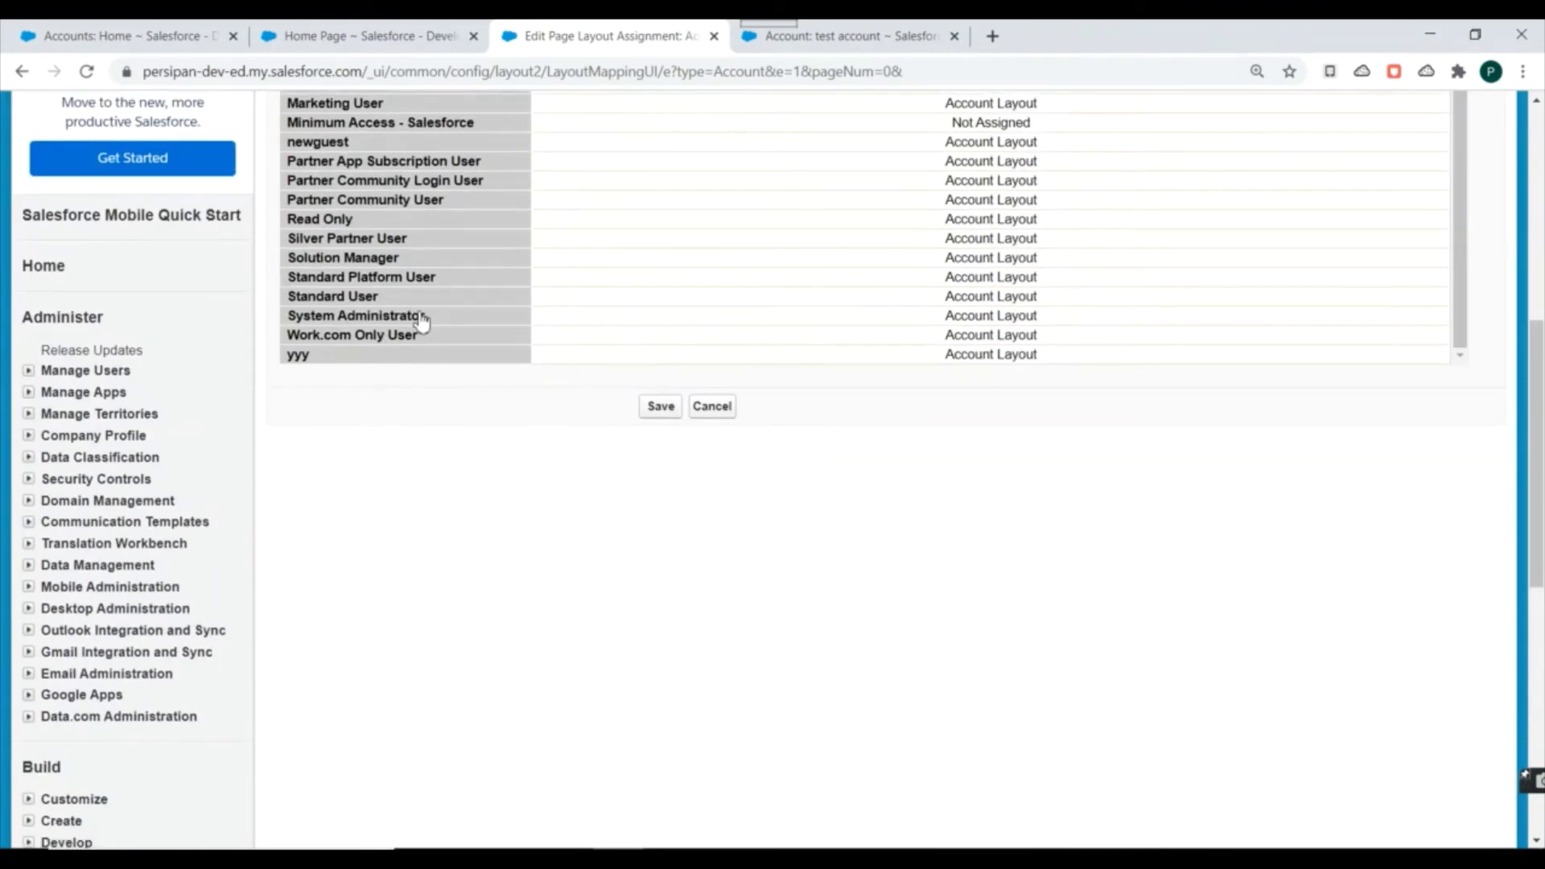
left_click(421, 320)
scroll(463, 608, "up", 1)
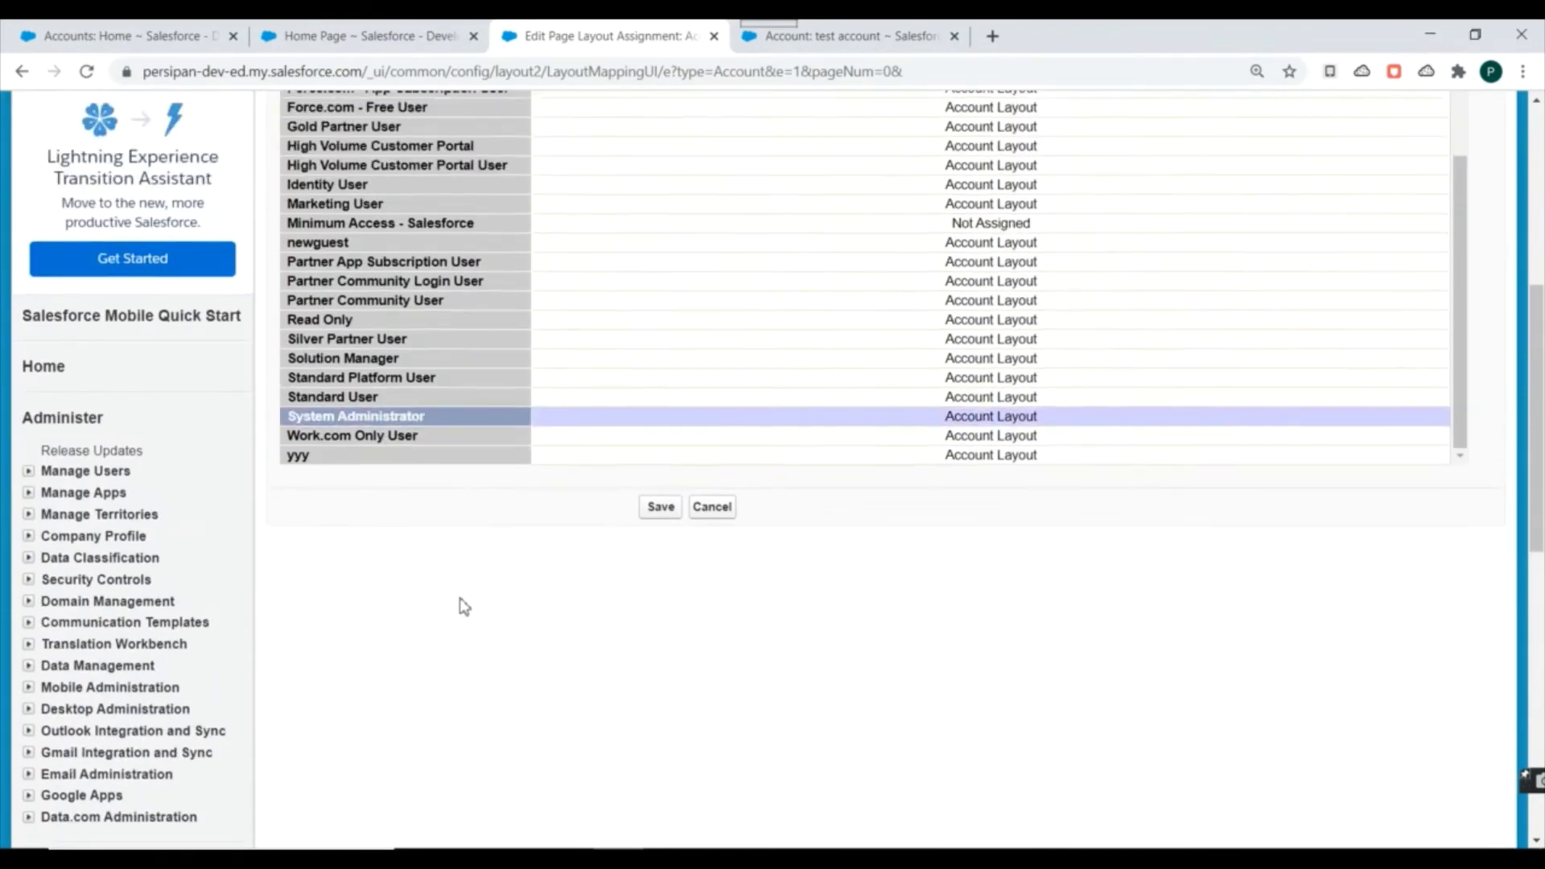
scroll(578, 475, "up", 10)
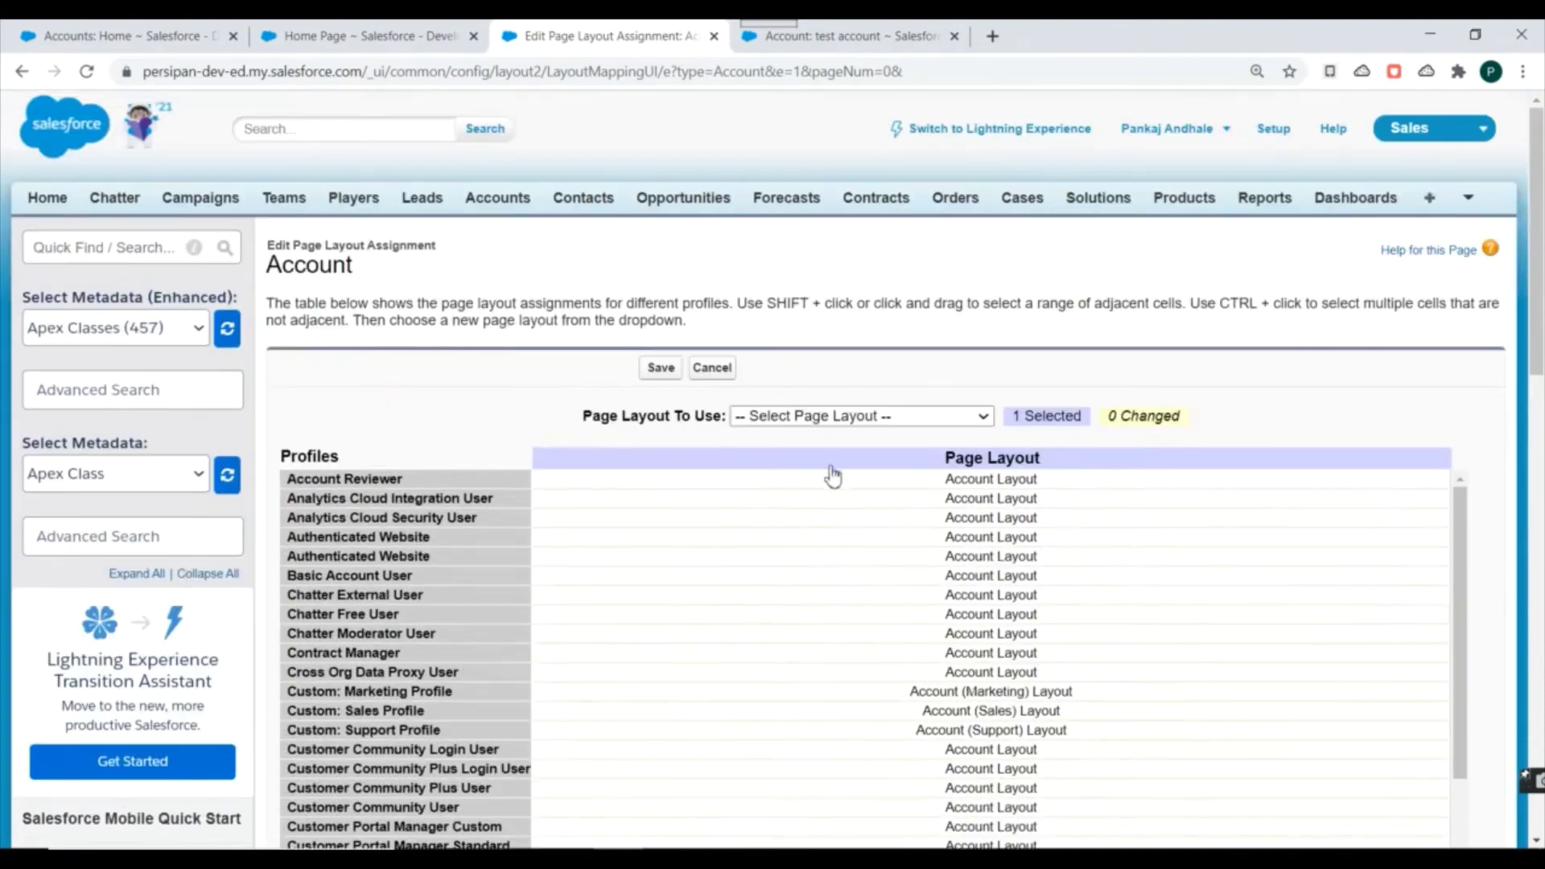
left_click(831, 422)
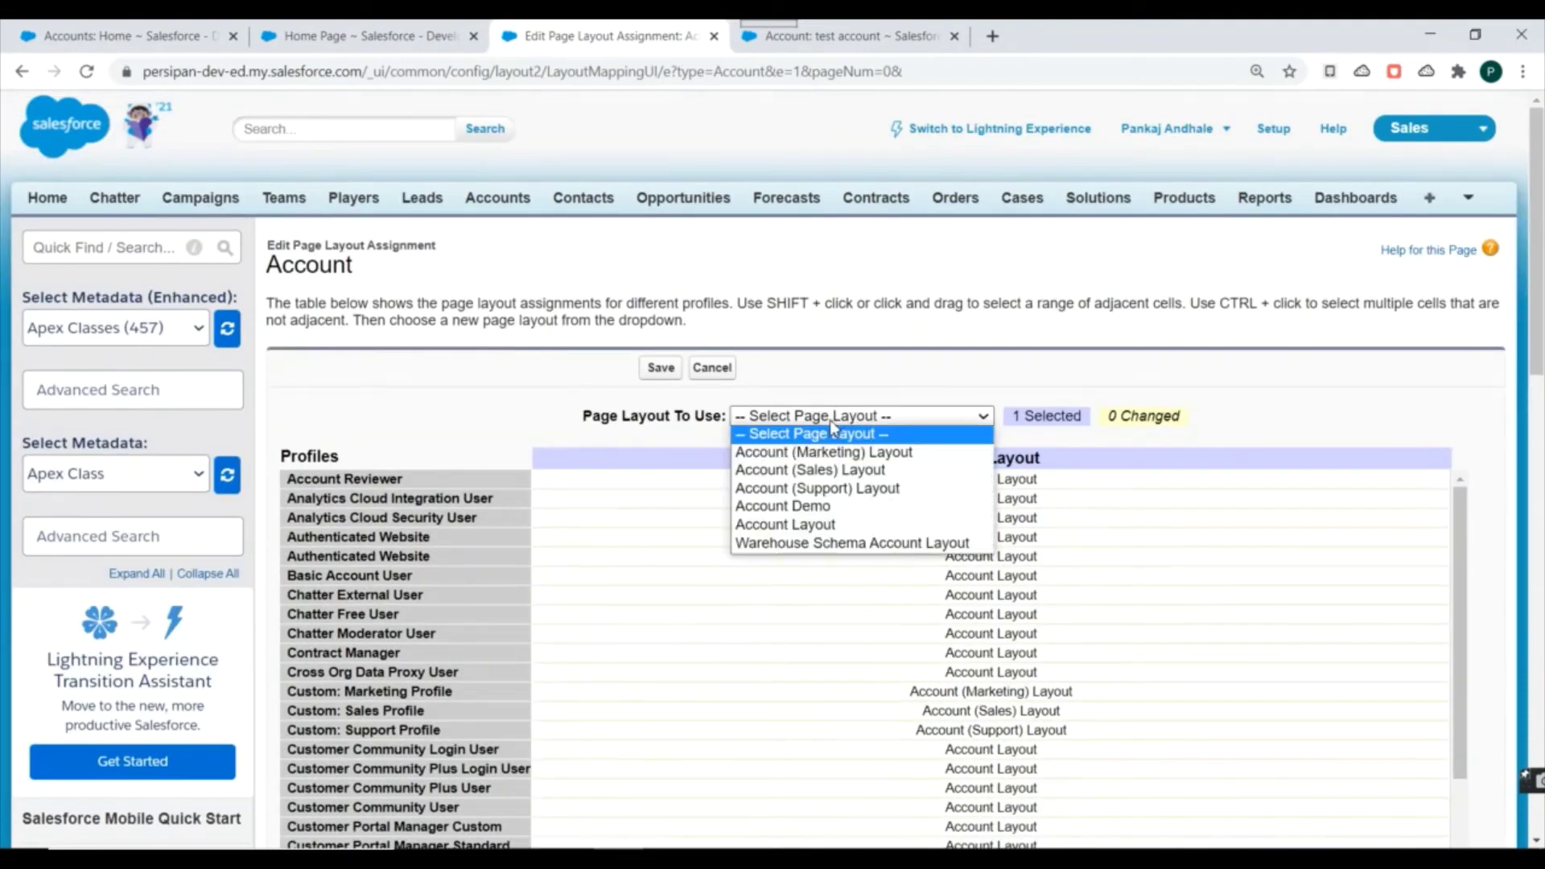
left_click(821, 507)
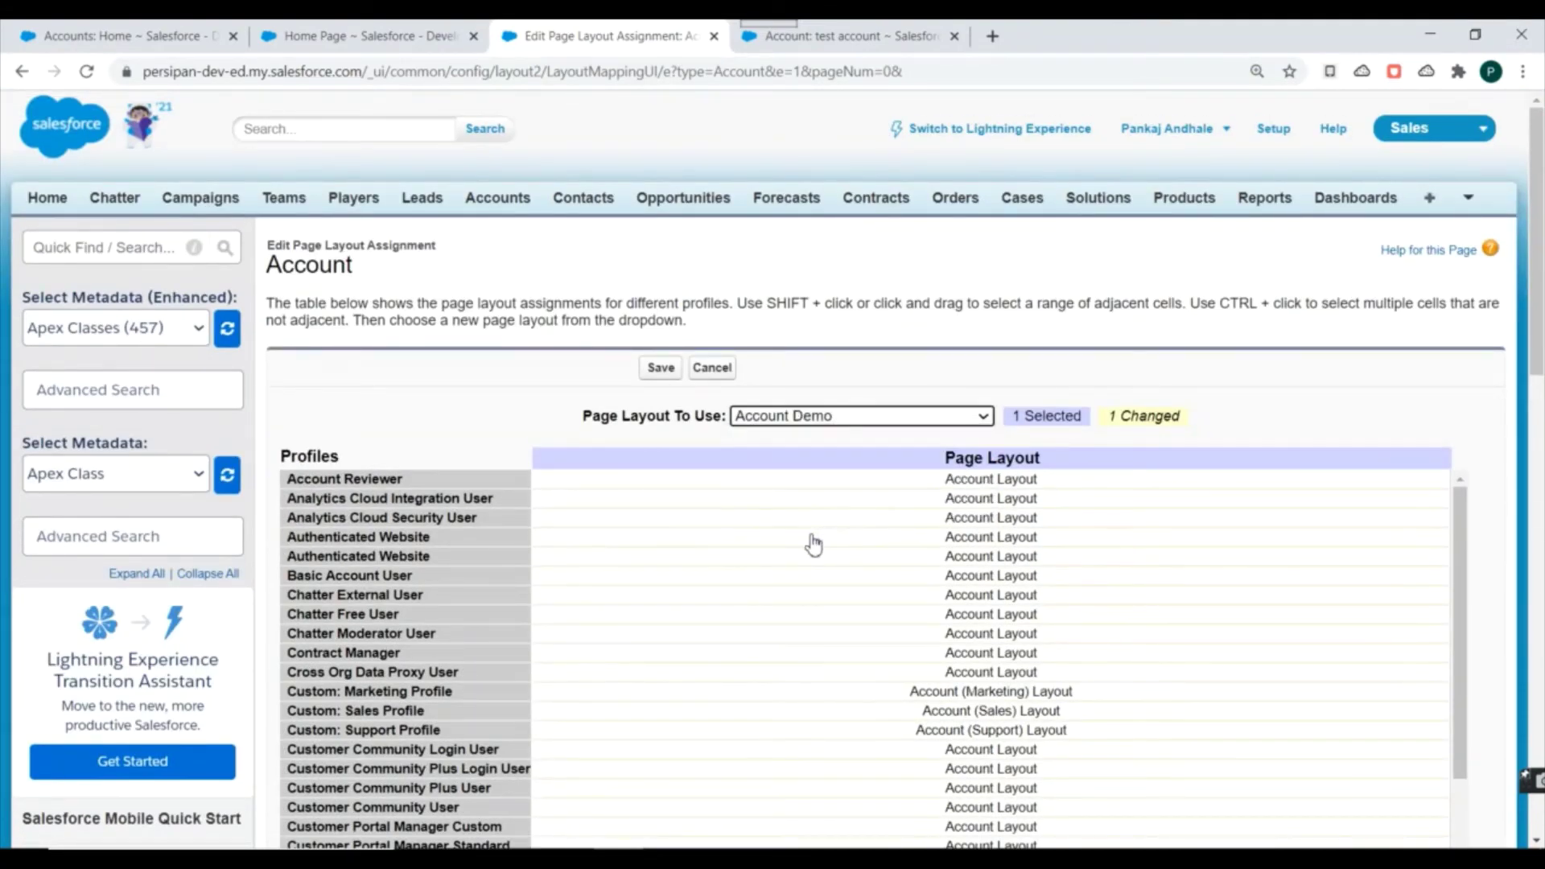
scroll(814, 546, "down", 15)
scroll(773, 439, "up", 4)
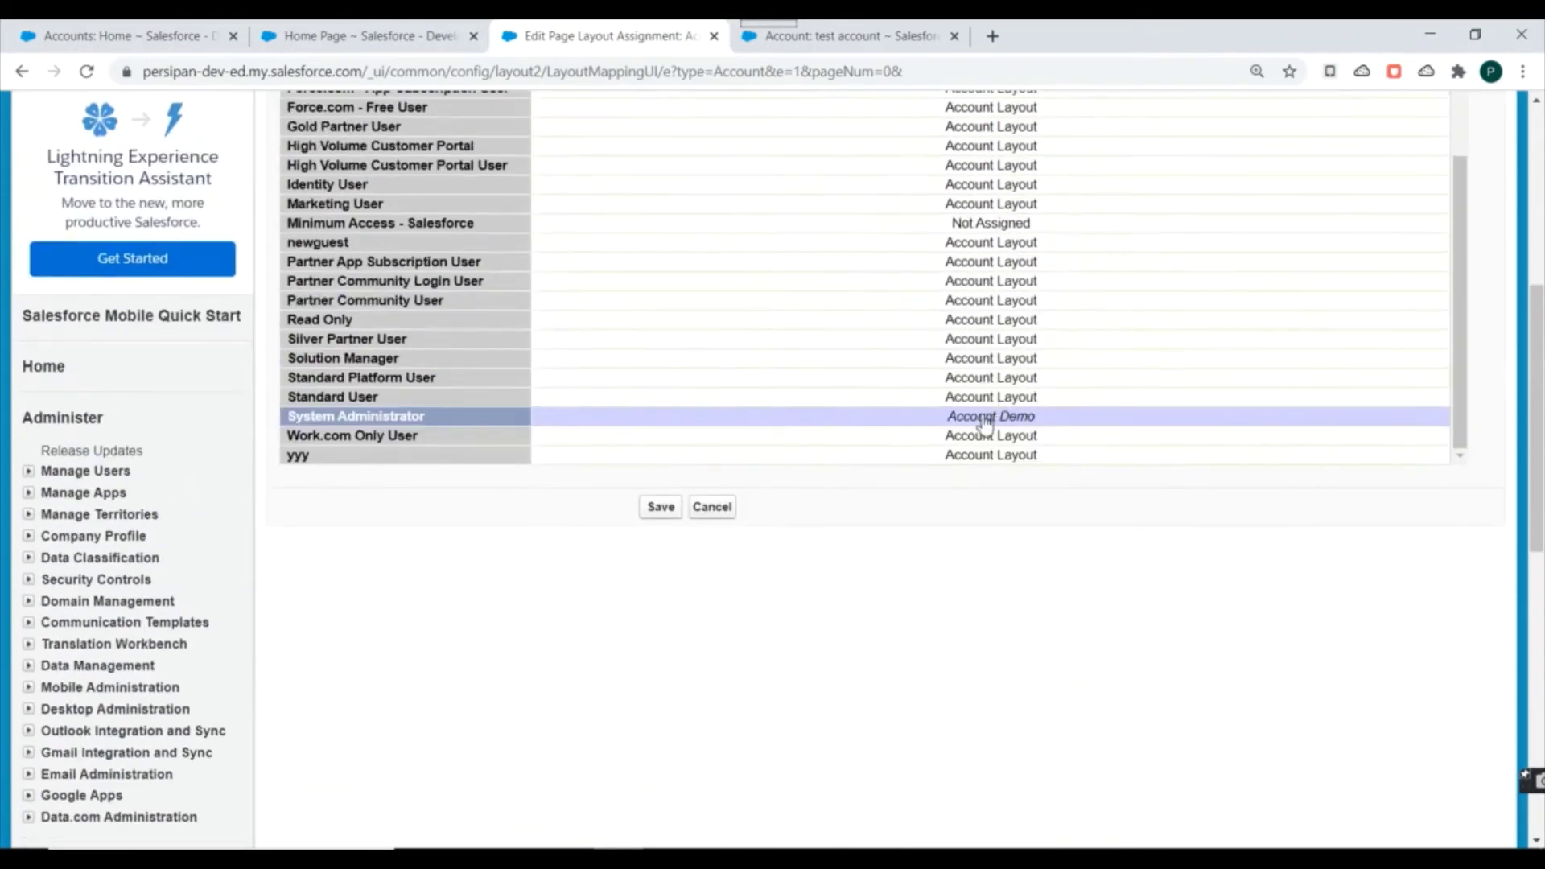
left_click(659, 509)
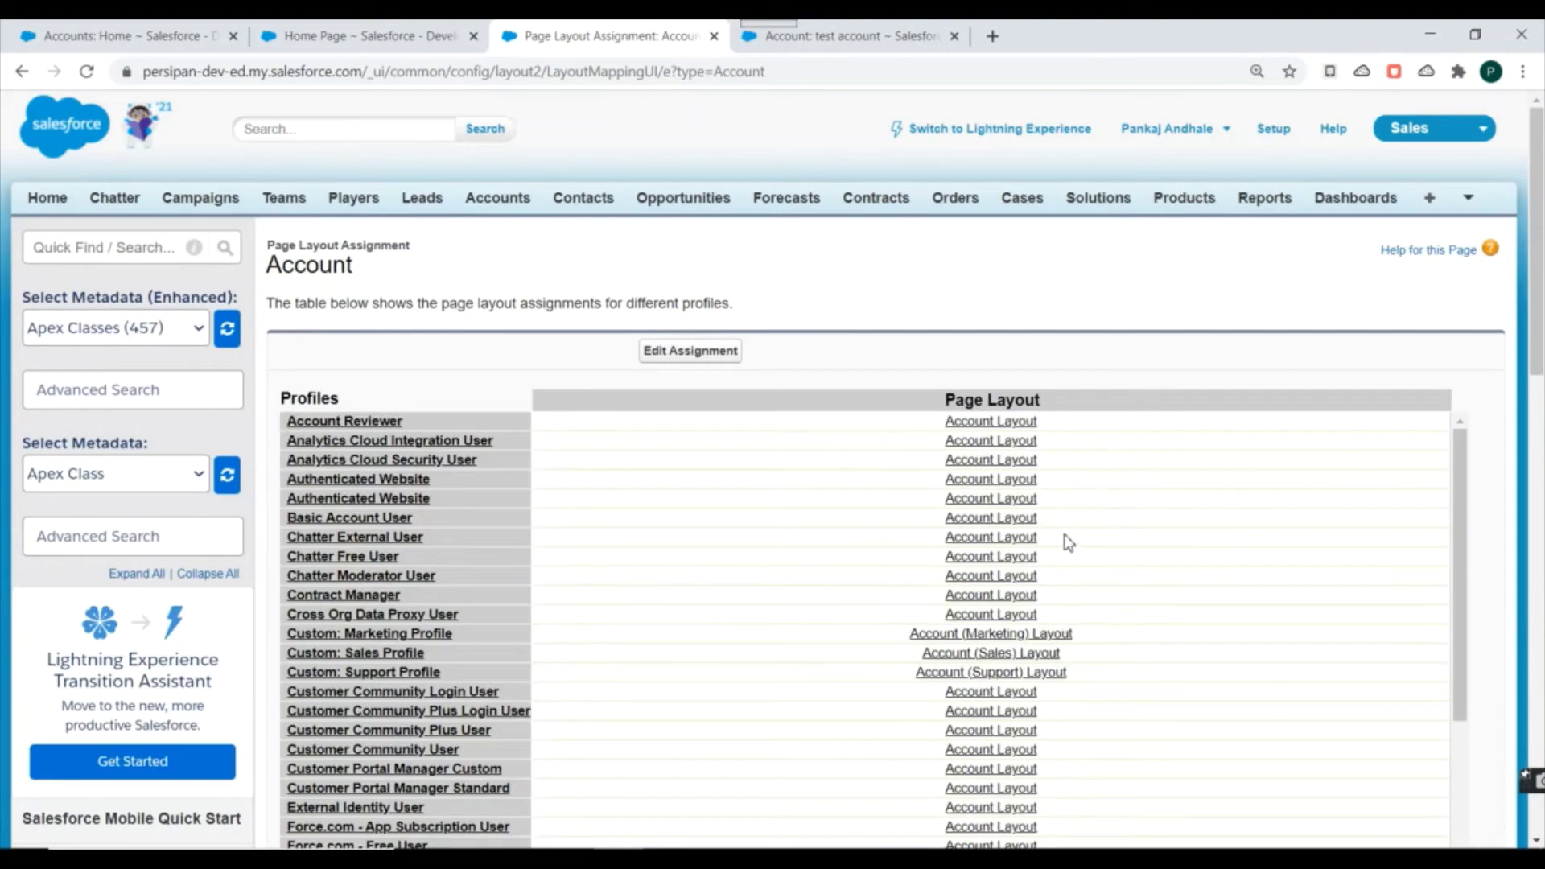
Switch to the test account record and examine its detail fields around SIC Code before reloading
left_click(846, 36)
scroll(1052, 564, "down", 8)
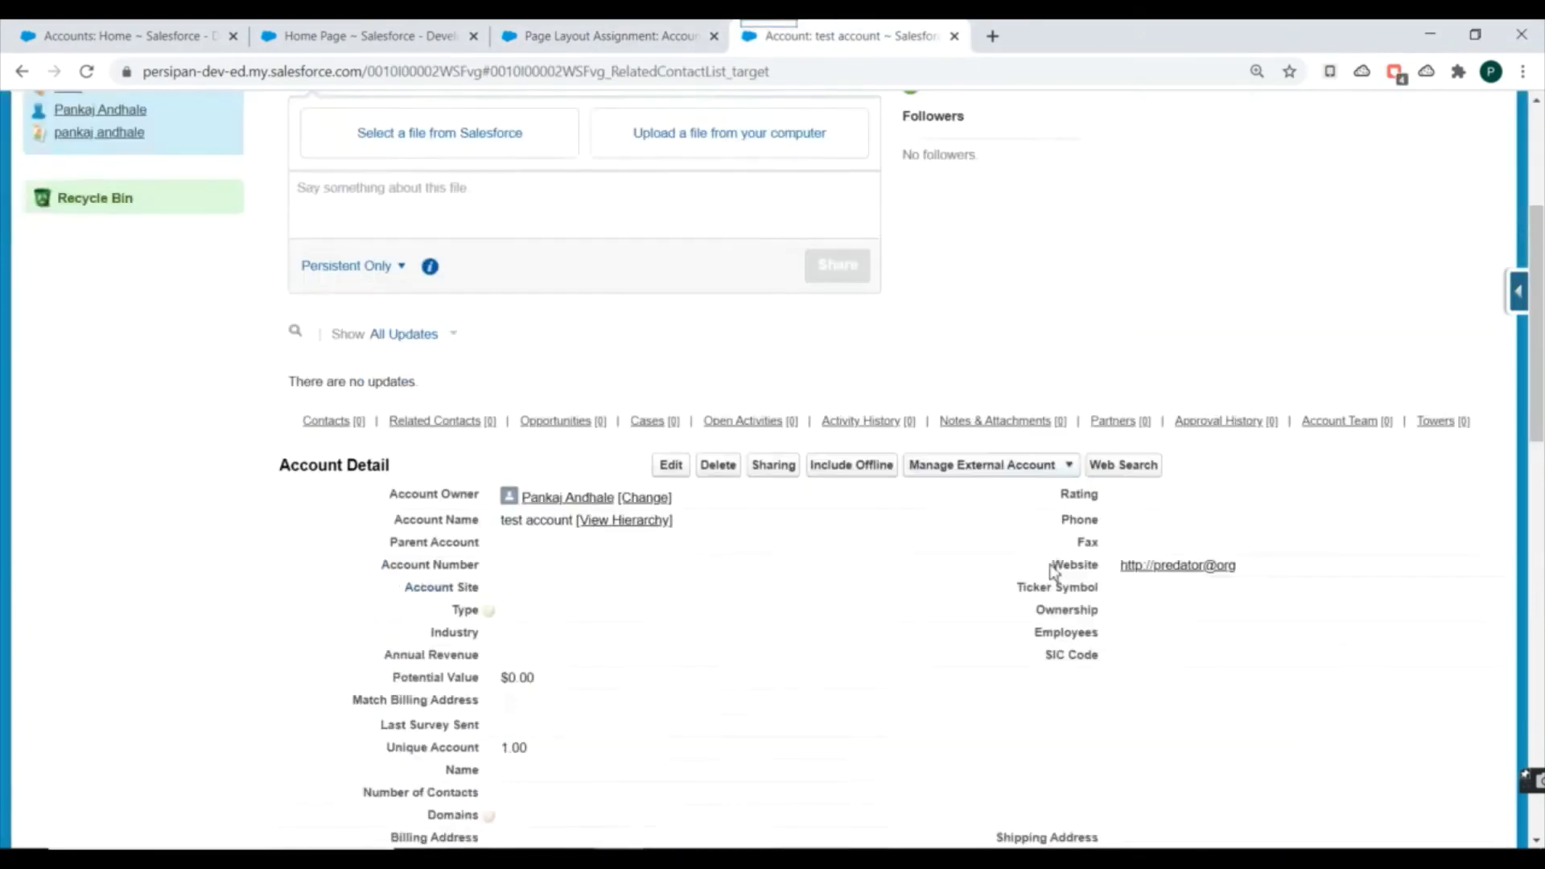
scroll(1188, 533, "down", 1)
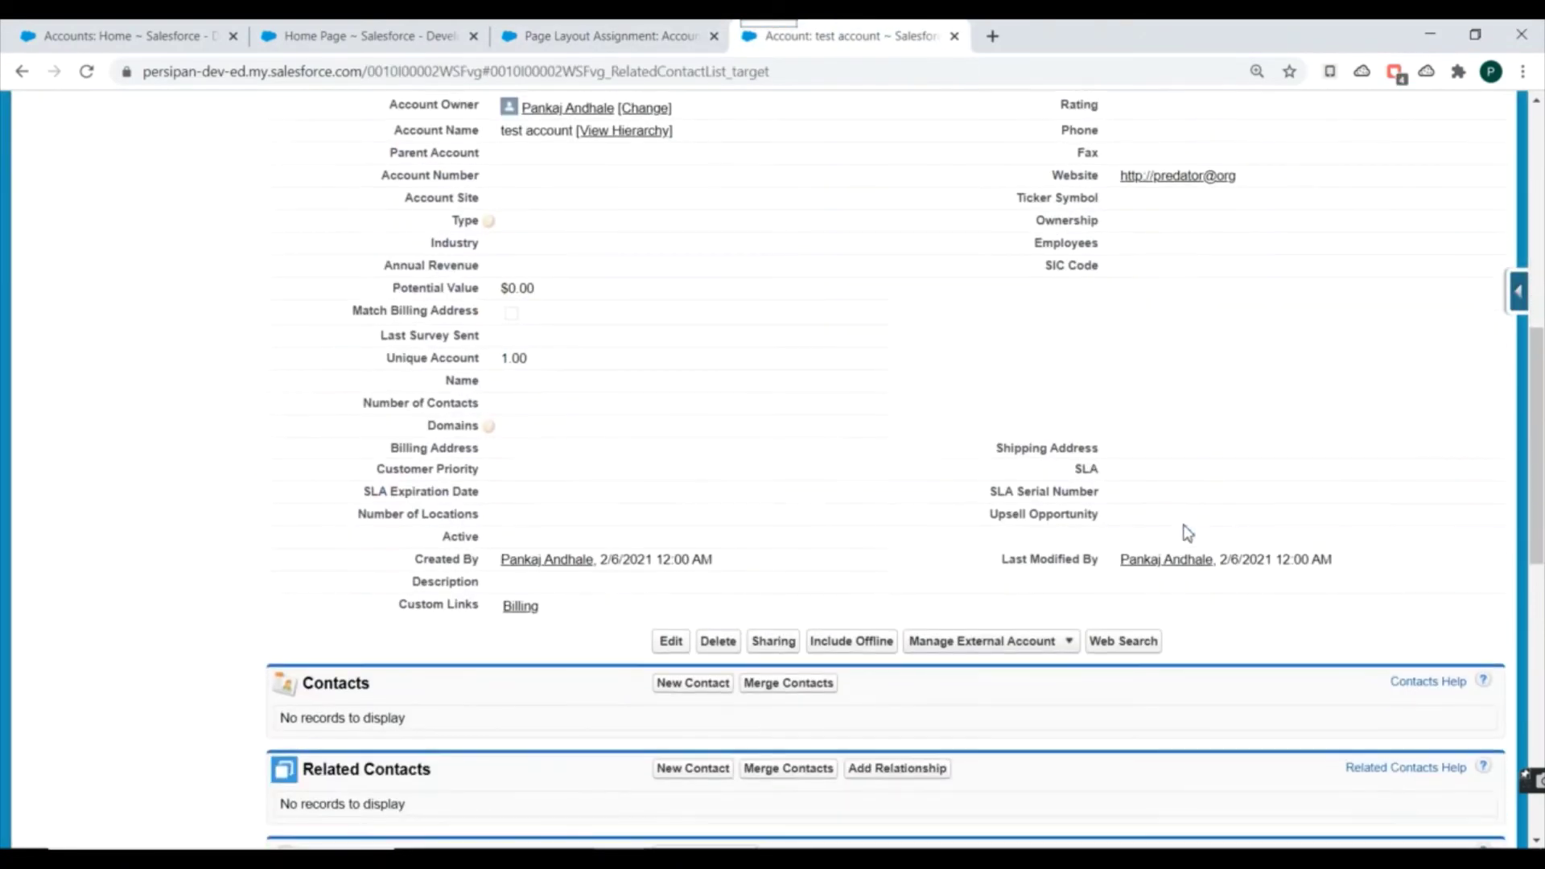
scroll(1143, 459, "up", 1)
left_click_drag(1031, 370, 1104, 395)
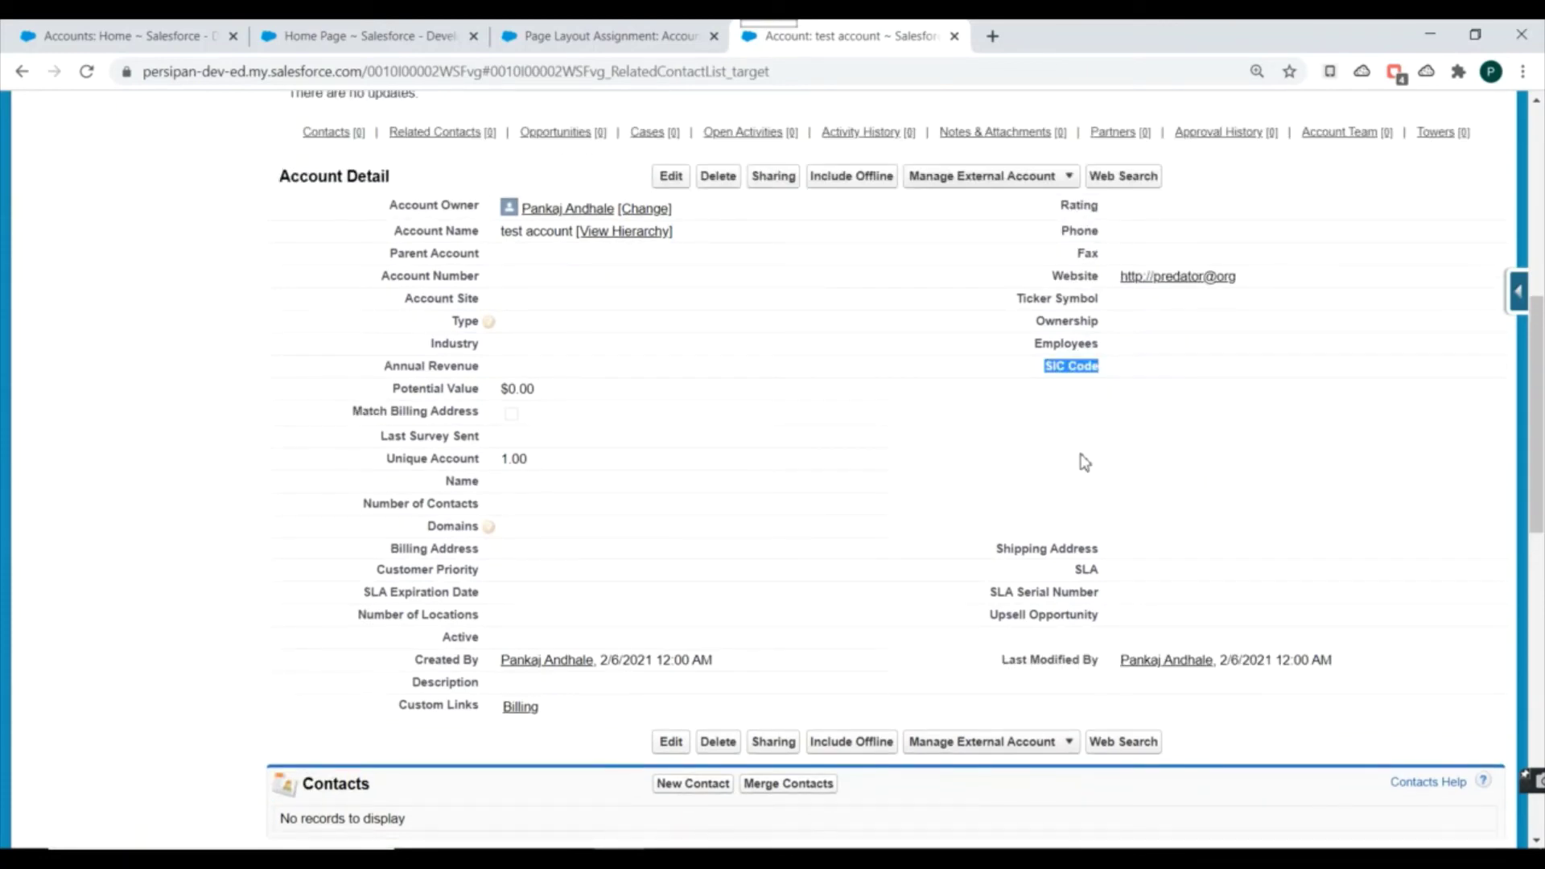
scroll(1087, 460, "down", 2)
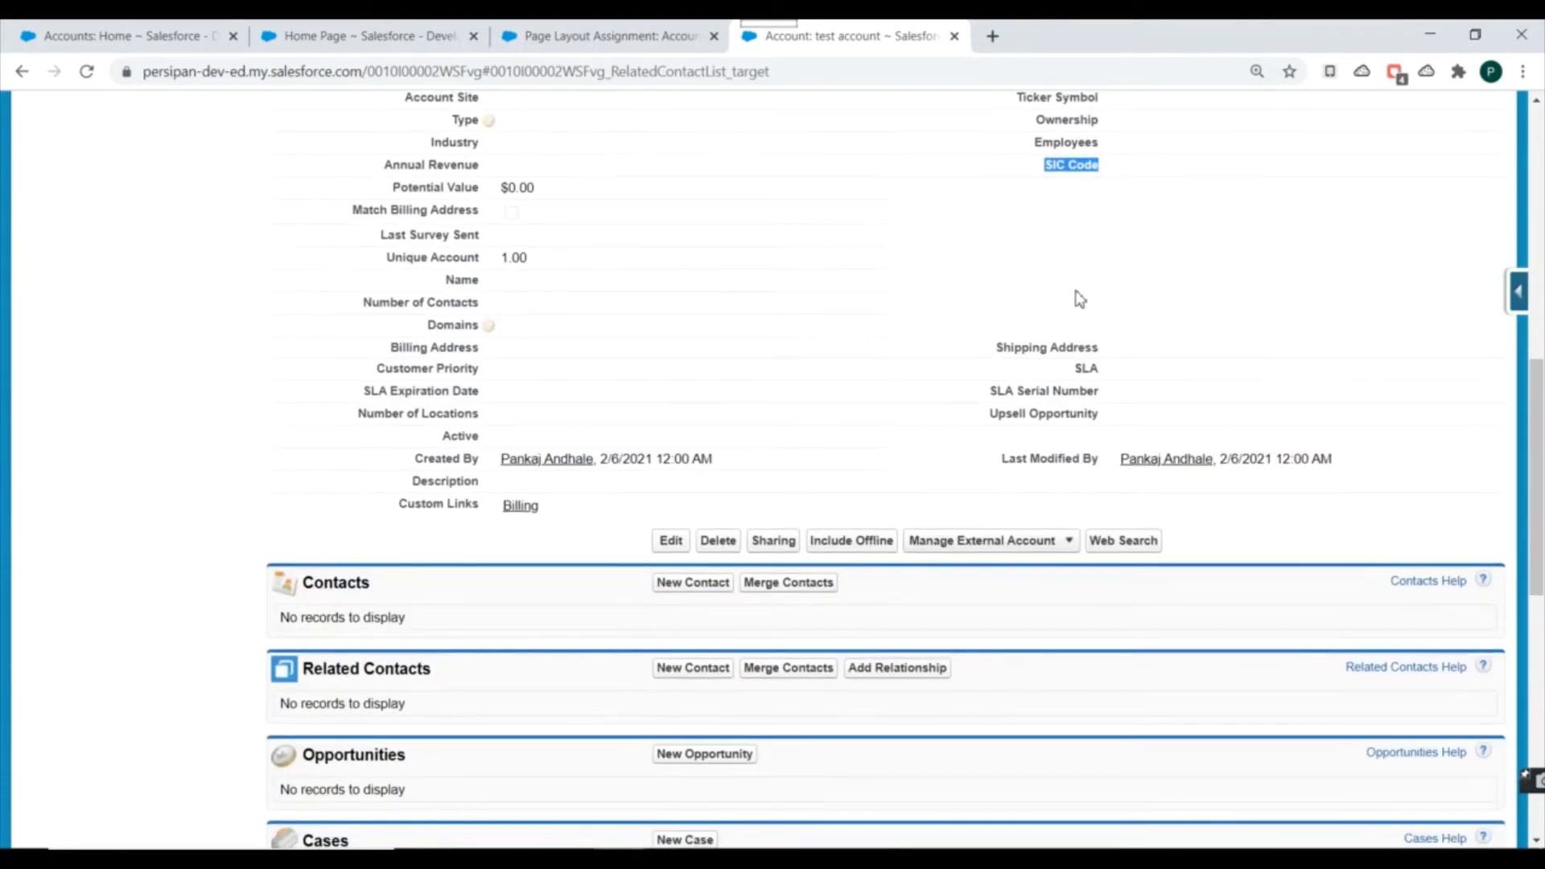
scroll(1077, 340, "up", 5)
Reload the test account record and check its details for the Account Source and Domains fields
left_click(88, 72)
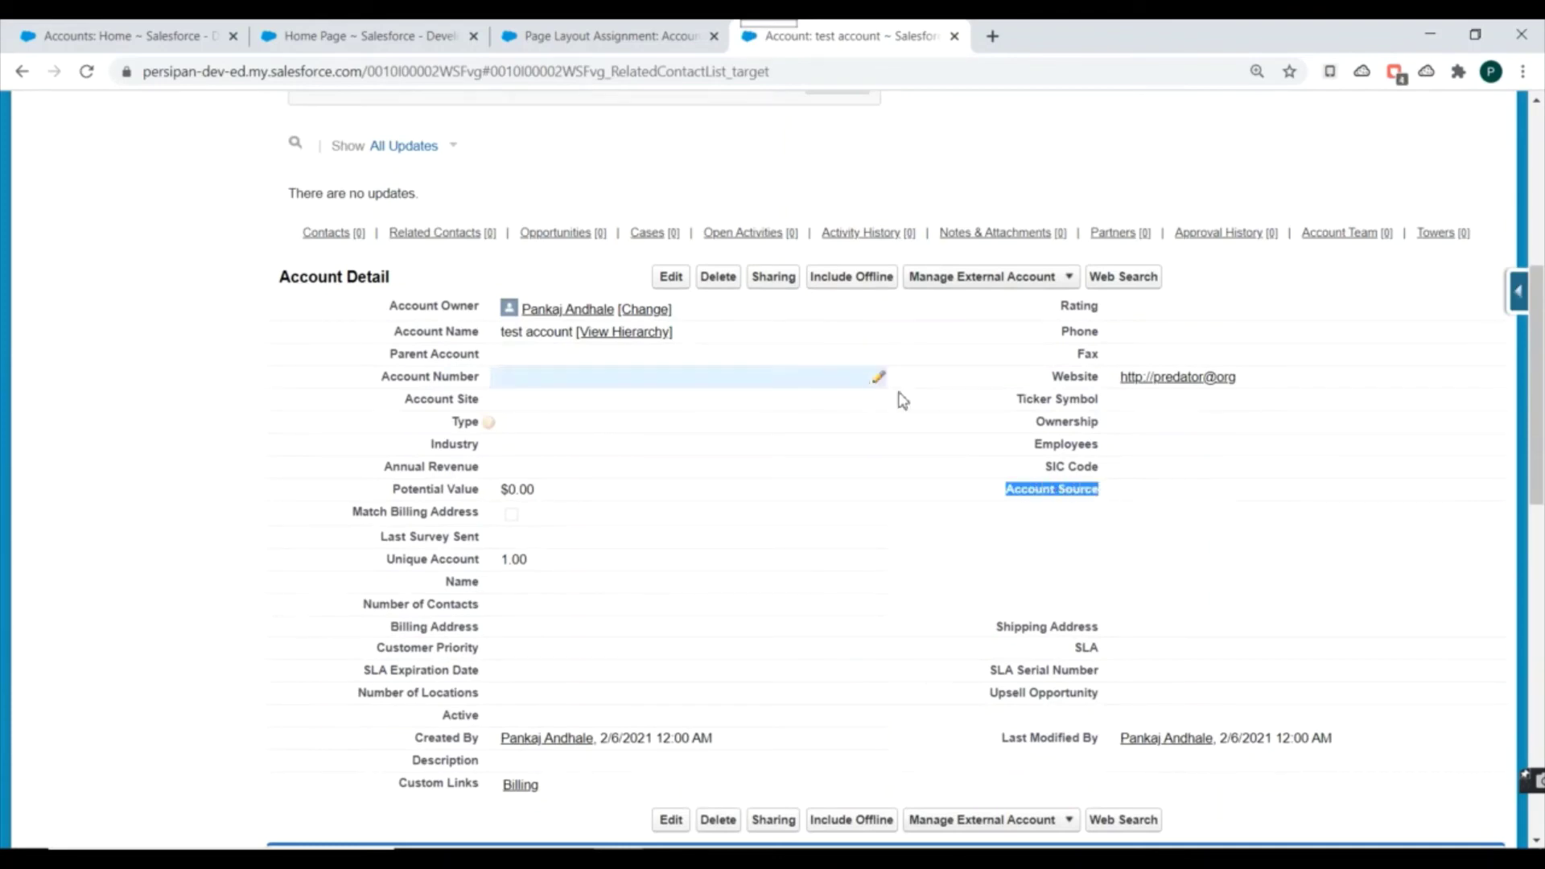
scroll(861, 378, "down", 2)
scroll(1046, 507, "up", 1)
Open the test account for editing and check the Account Source and SIC Code fields
left_click(672, 179)
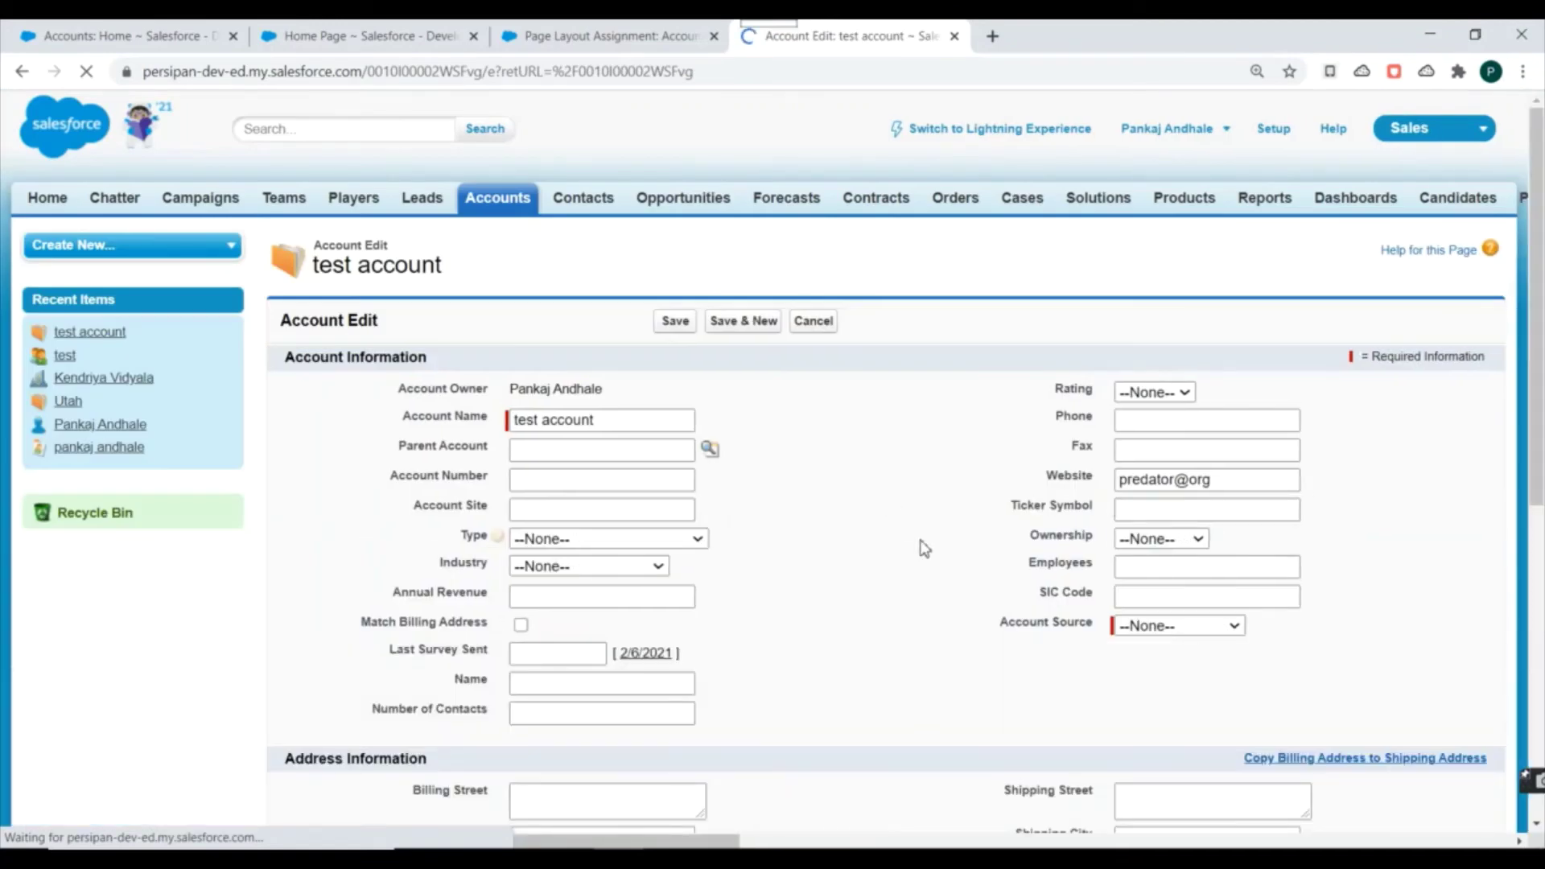
scroll(1046, 542, "down", 1)
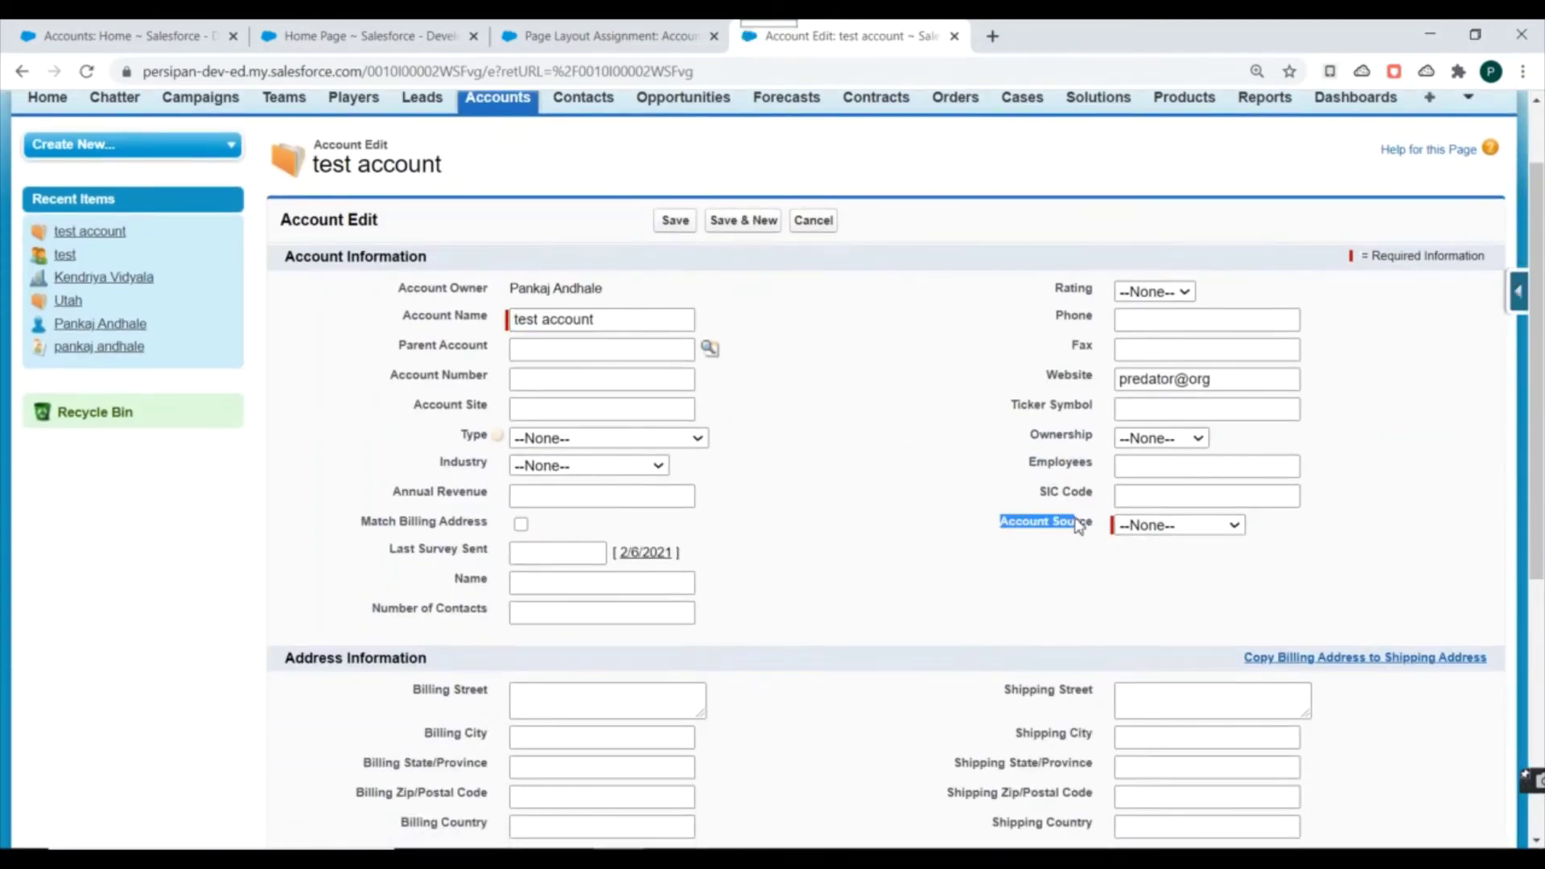
left_click(1151, 491)
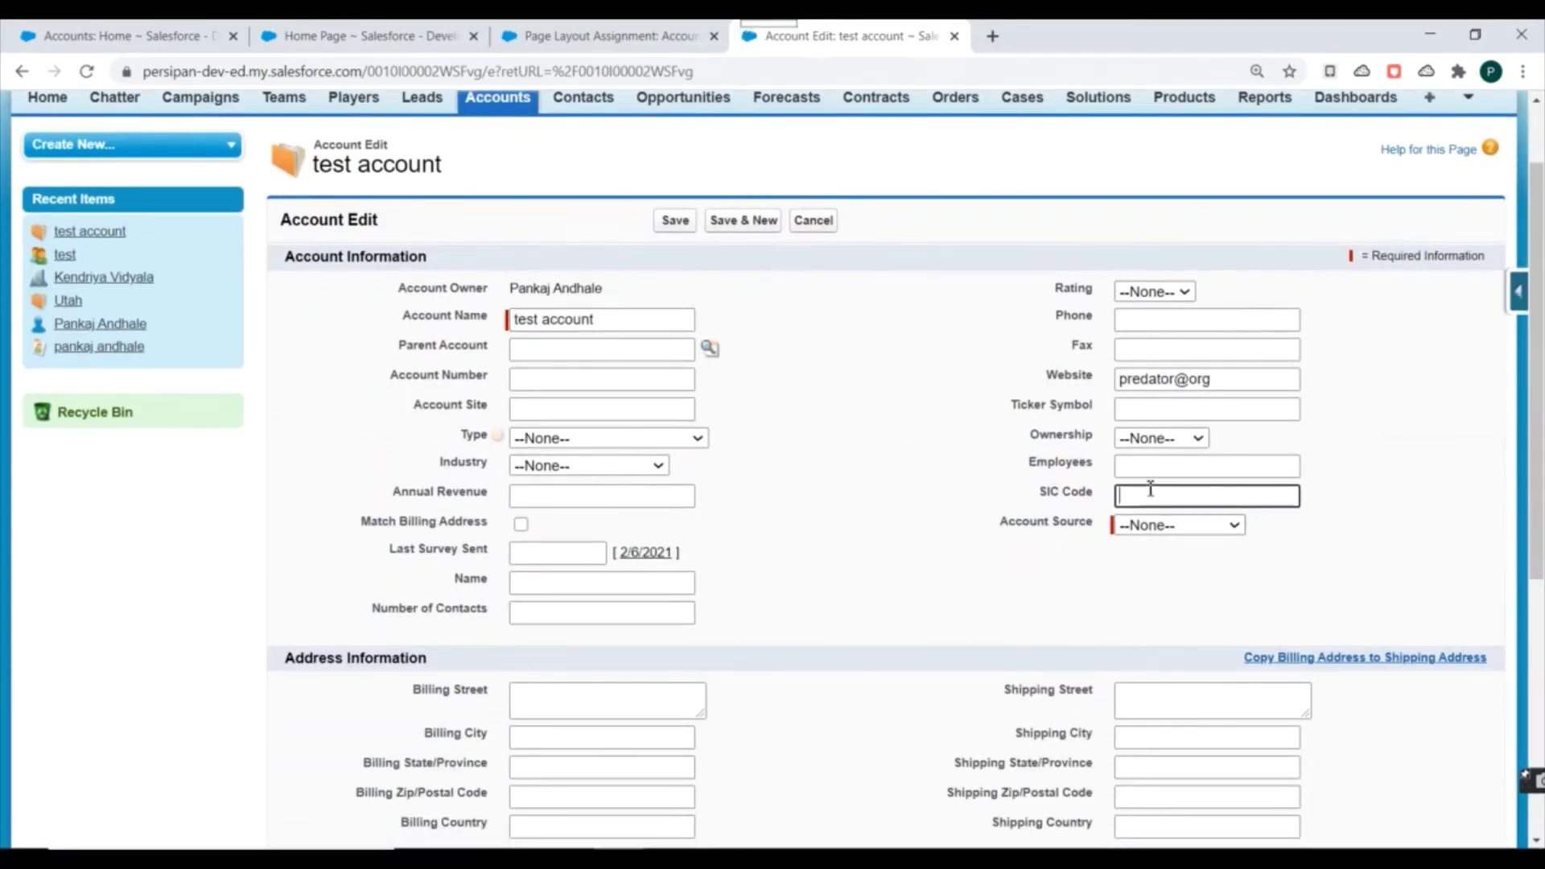
Try to save the test account with the required Account Source set to --None--
scroll(981, 518, "down", 3)
left_click(1146, 226)
left_click(1151, 256)
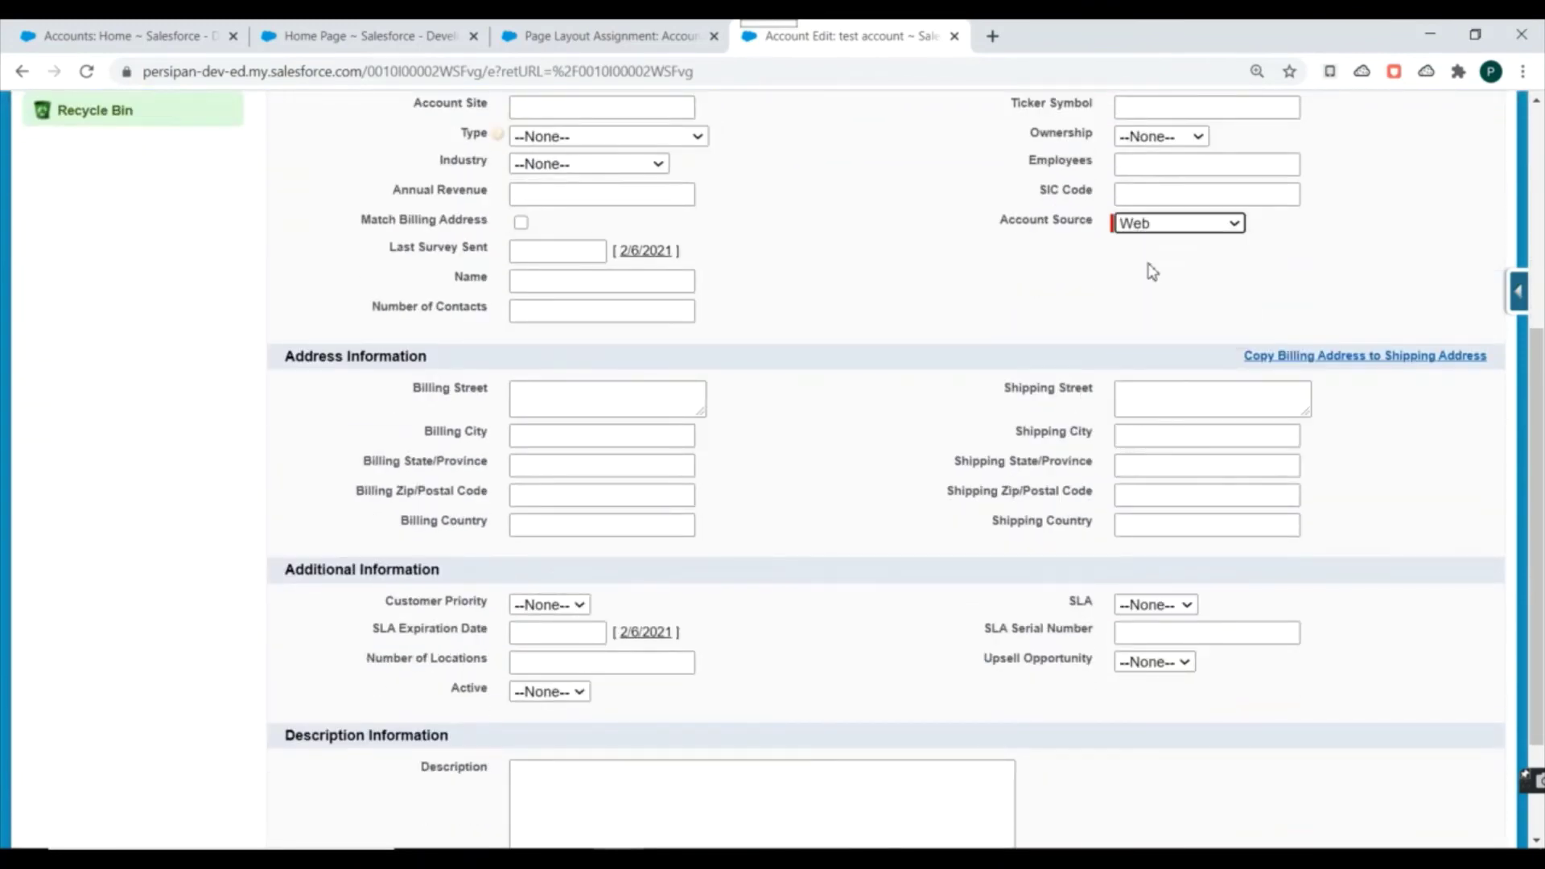
scroll(939, 390, "up", 5)
left_click(1177, 626)
left_click(1143, 641)
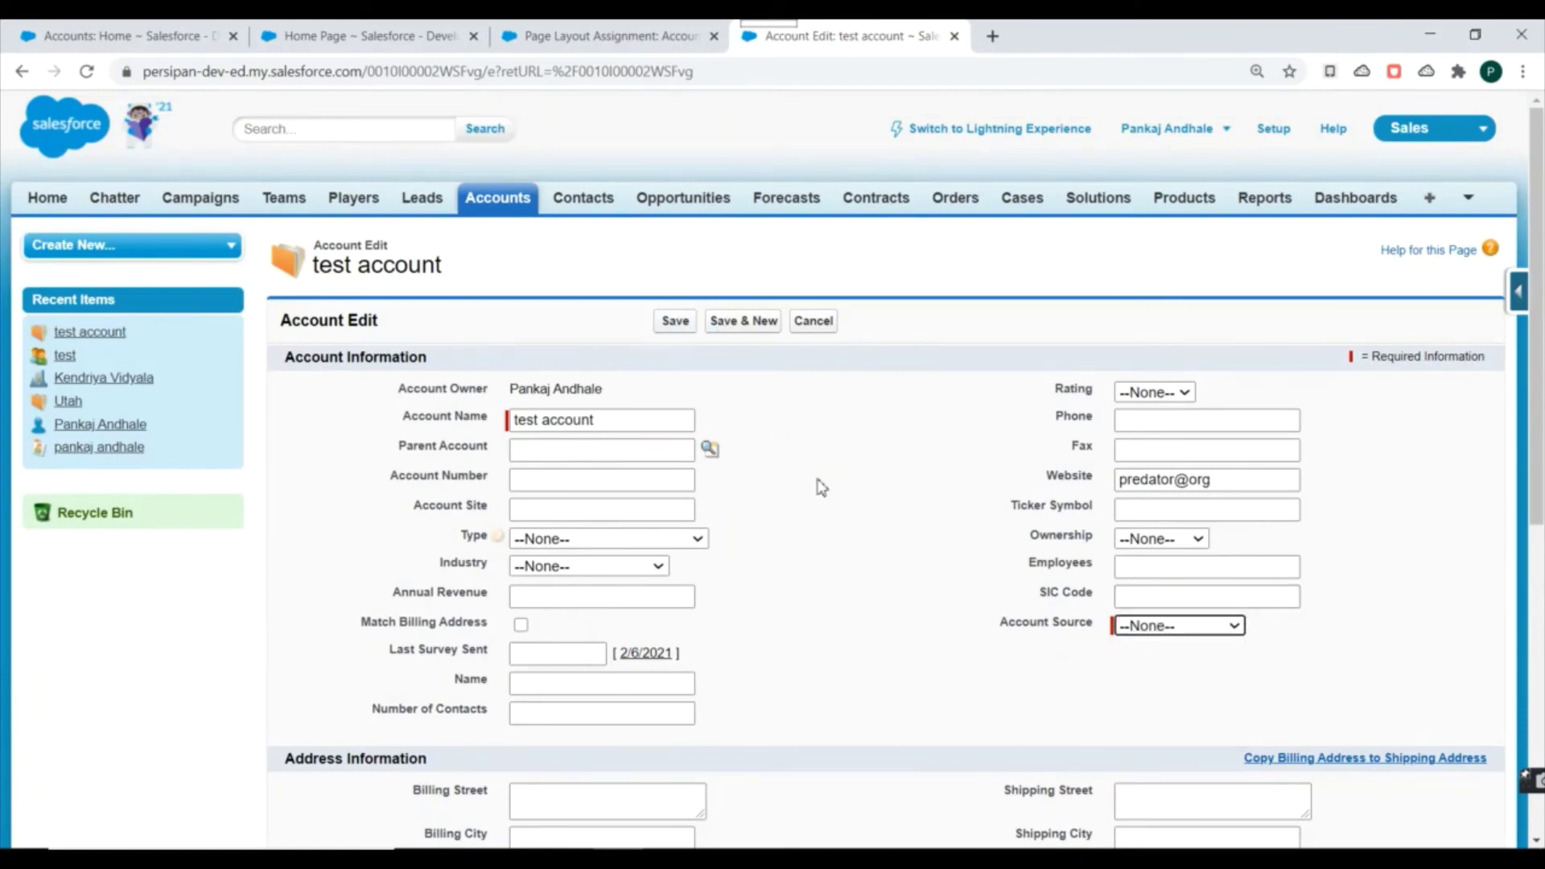
left_click(678, 329)
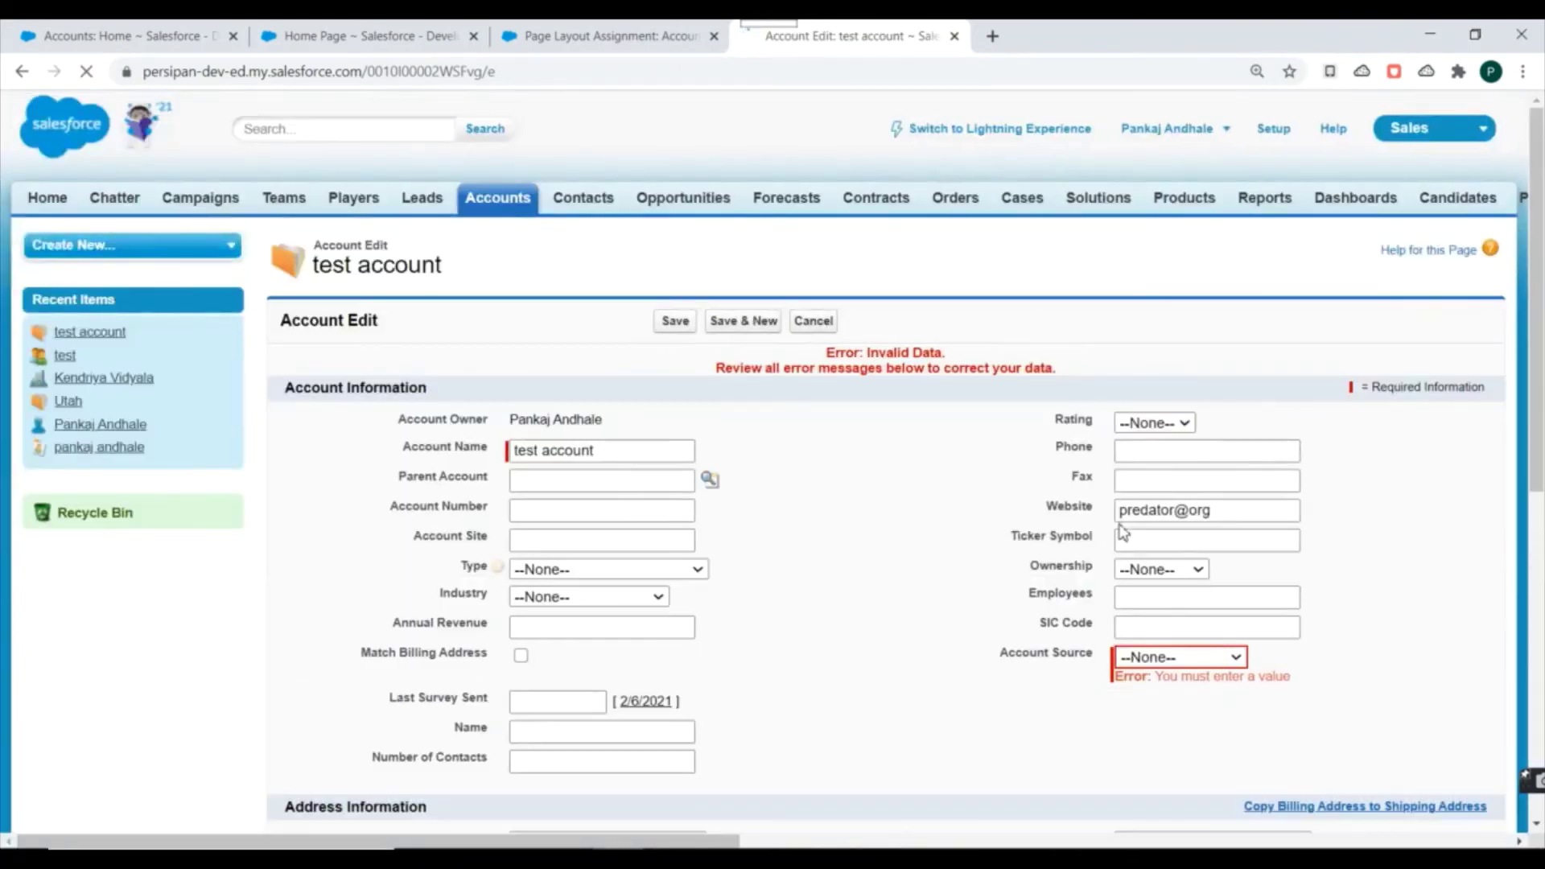
Set the test account's Account Source to Web, save the record and view its details
scroll(917, 400, "down", 1)
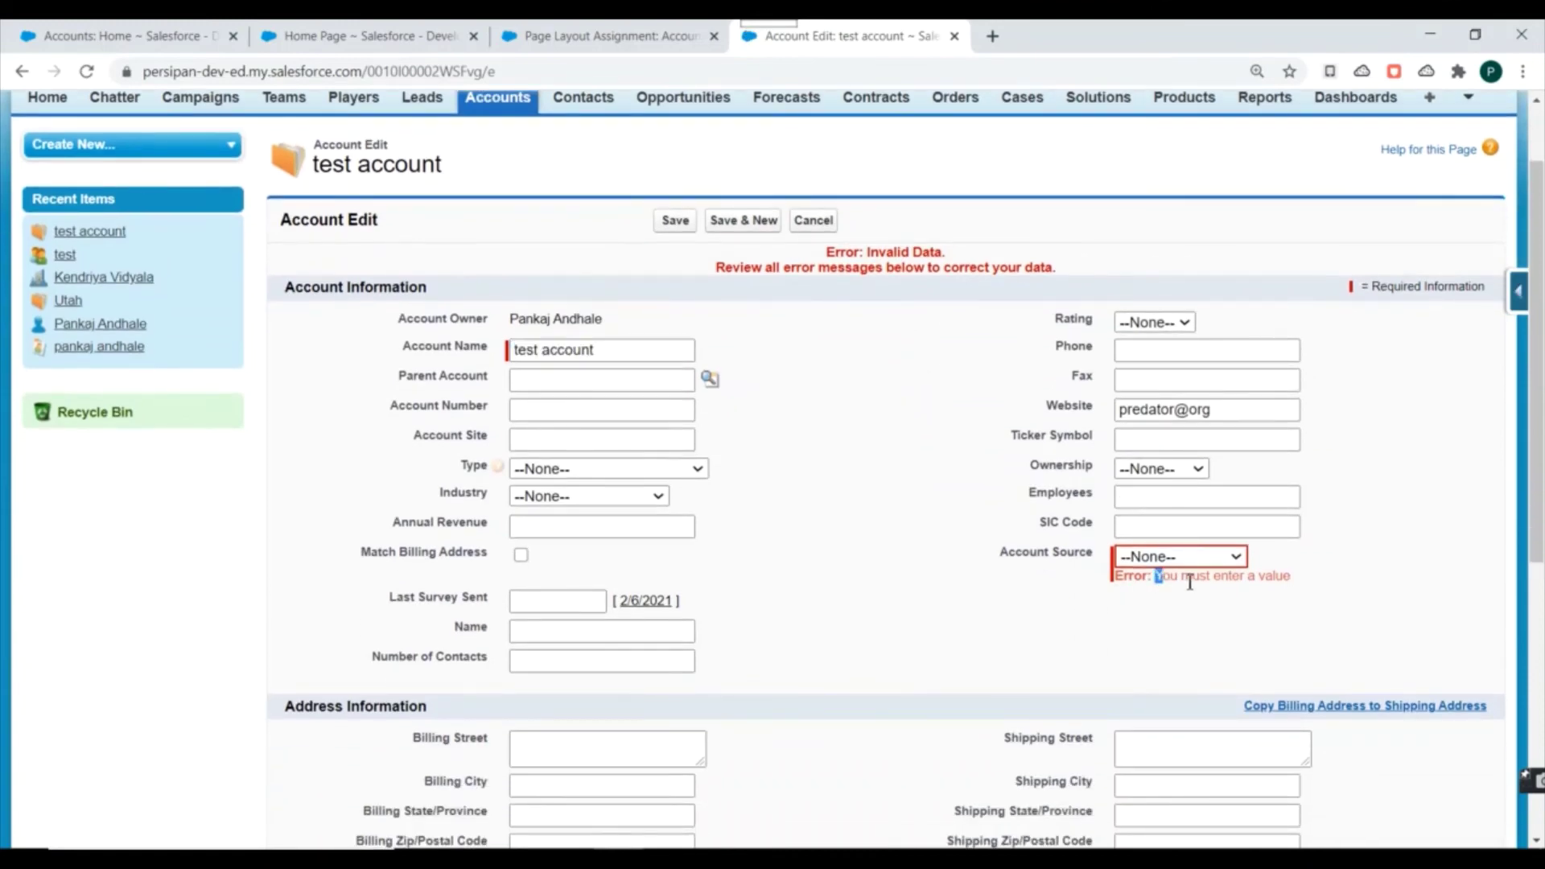
left_click_drag(1163, 578, 1328, 587)
left_click_drag(1007, 552, 1066, 557)
left_click(1155, 559)
left_click(1167, 594)
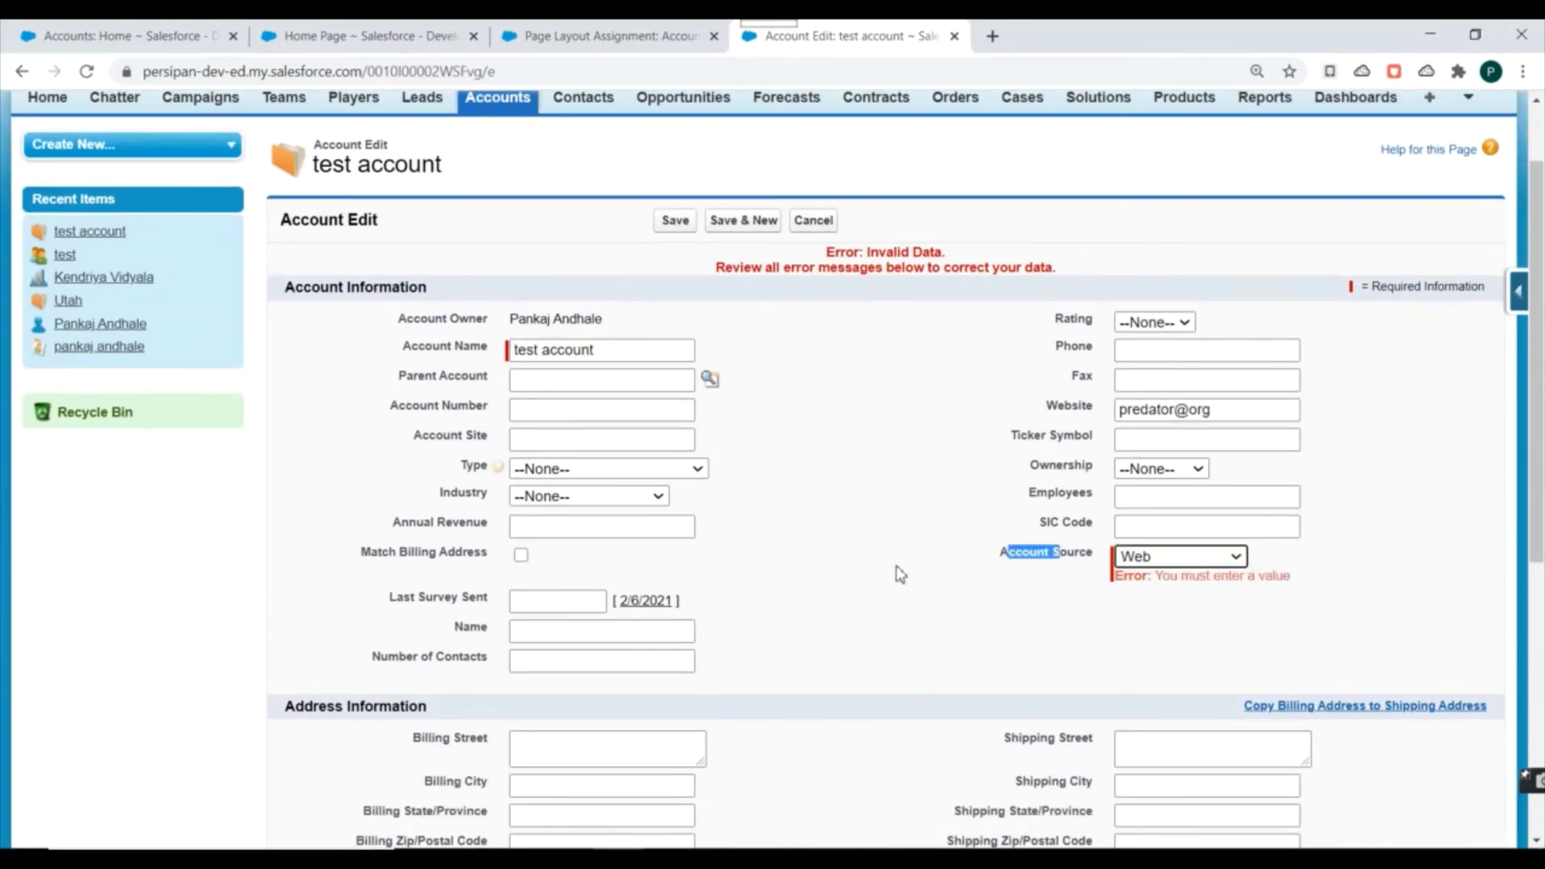
scroll(894, 555, "down", 4)
scroll(870, 522, "up", 5)
left_click(672, 322)
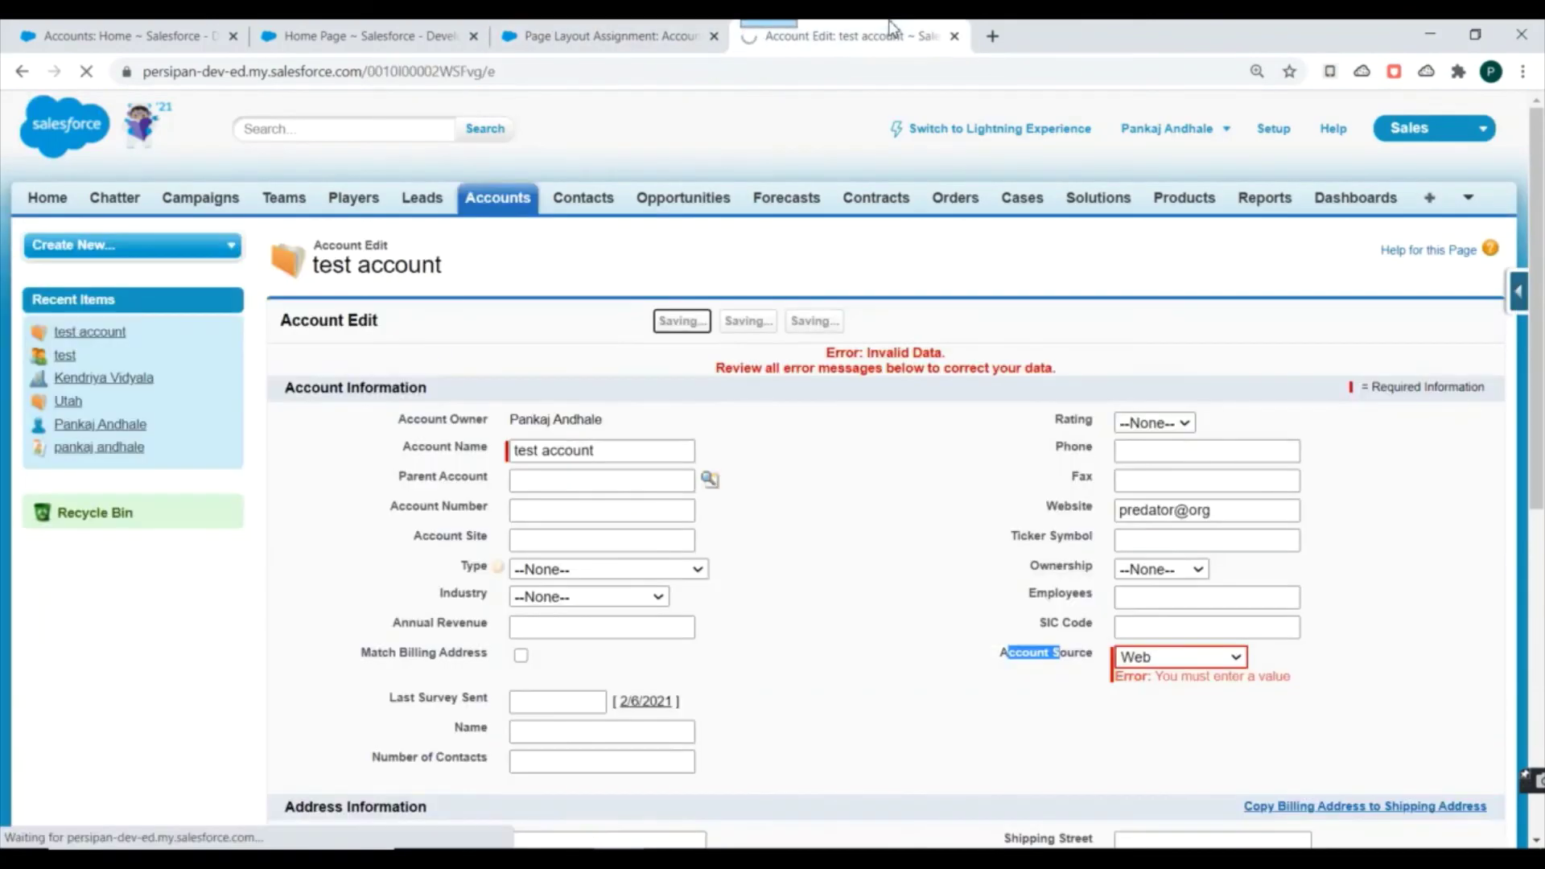
scroll(1009, 505, "down", 3)
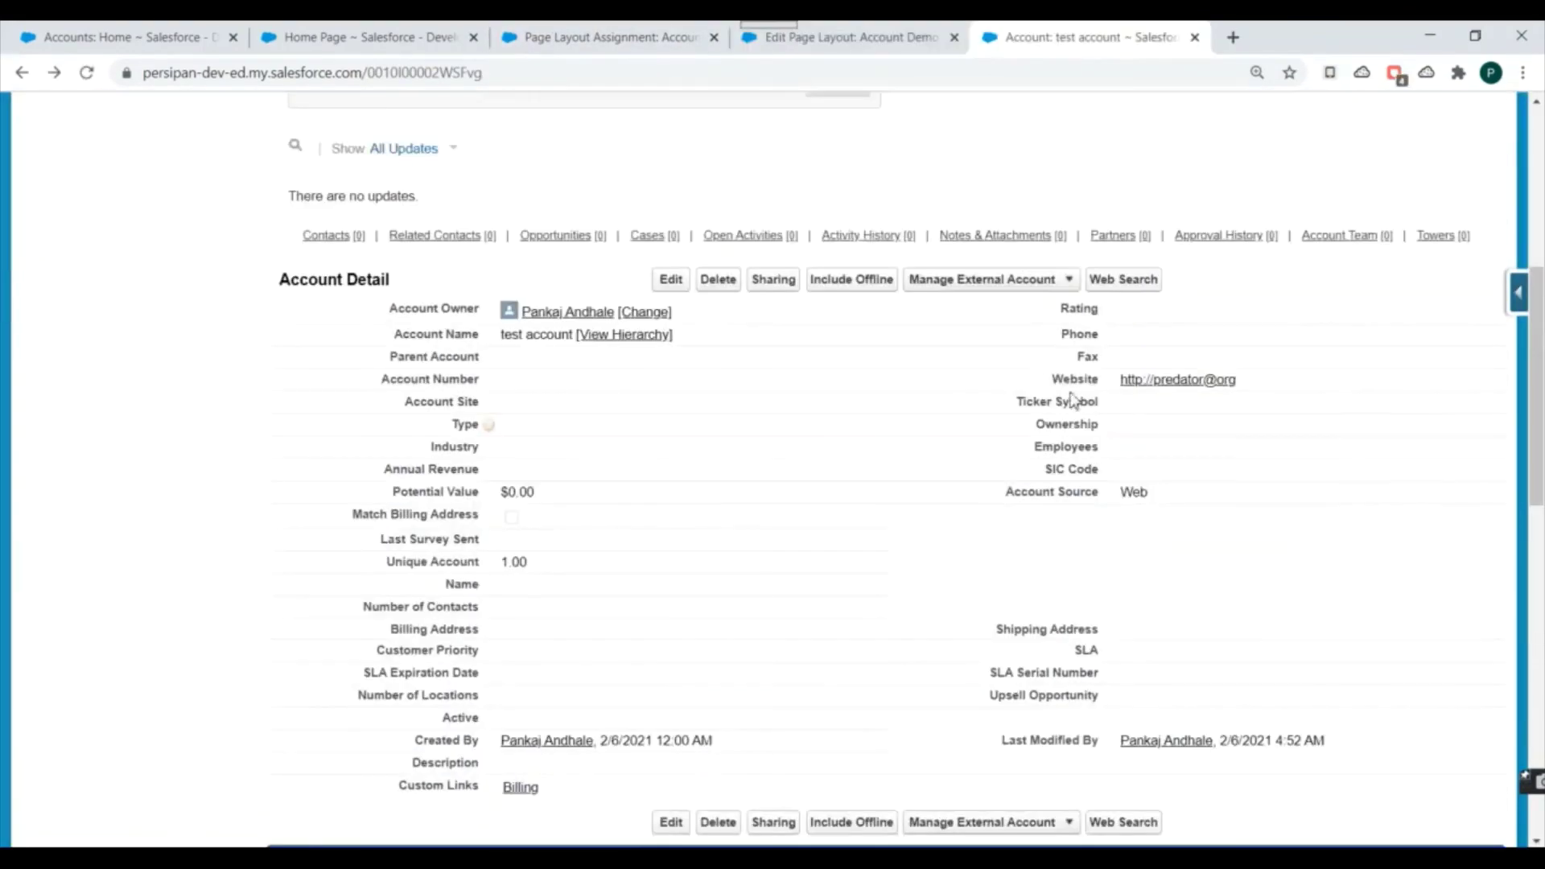
Expand the force.com quick access menu on the test account record
scroll(1079, 414, "down", 3)
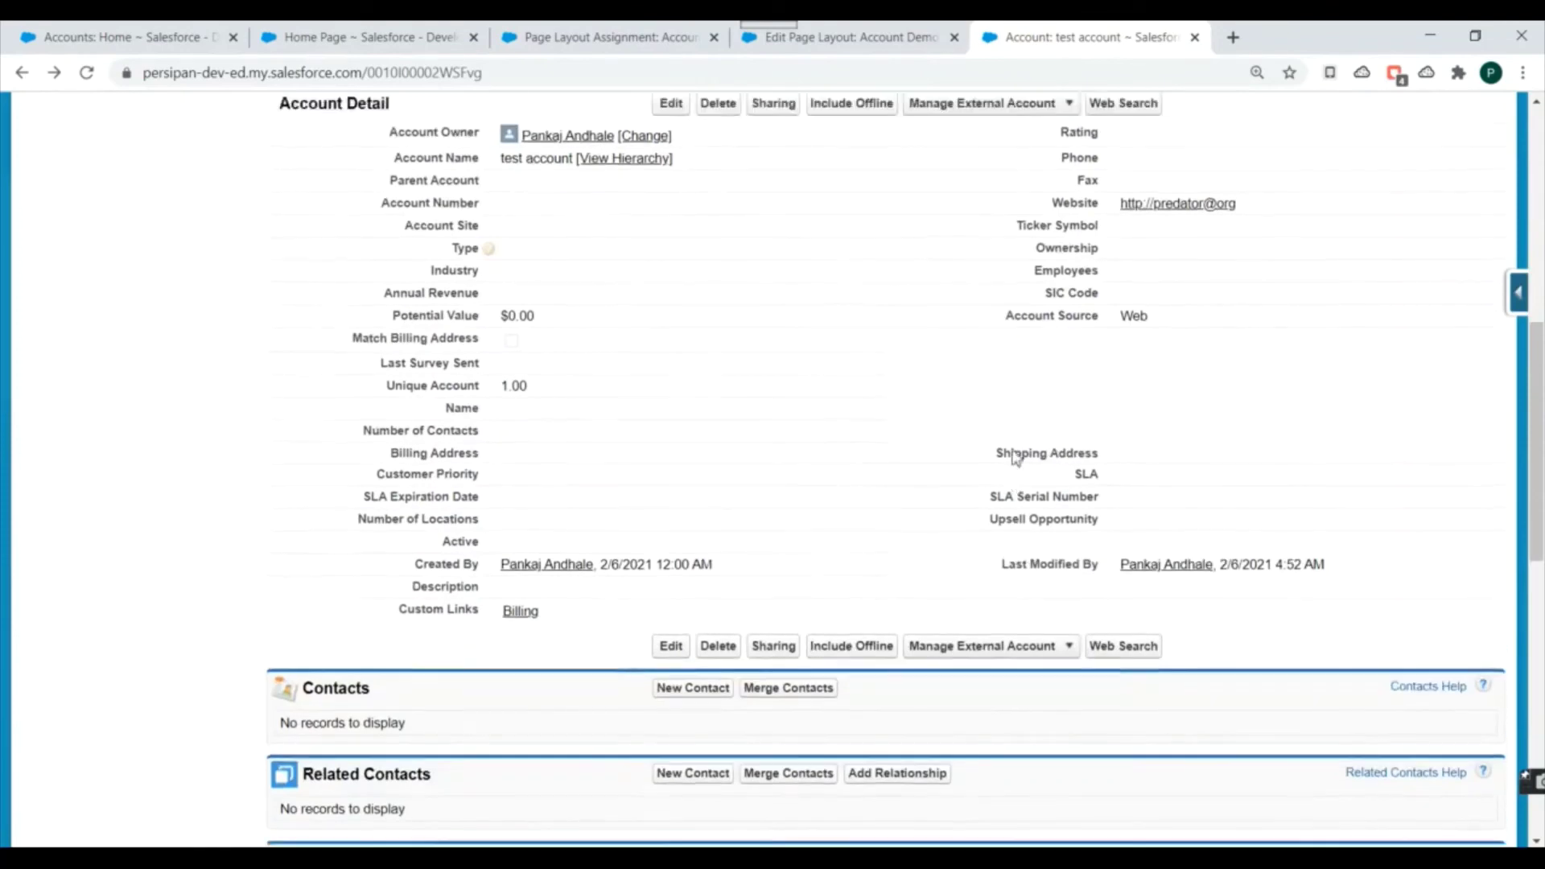
scroll(1489, 439, "up", 4)
scroll(1481, 418, "up", 1)
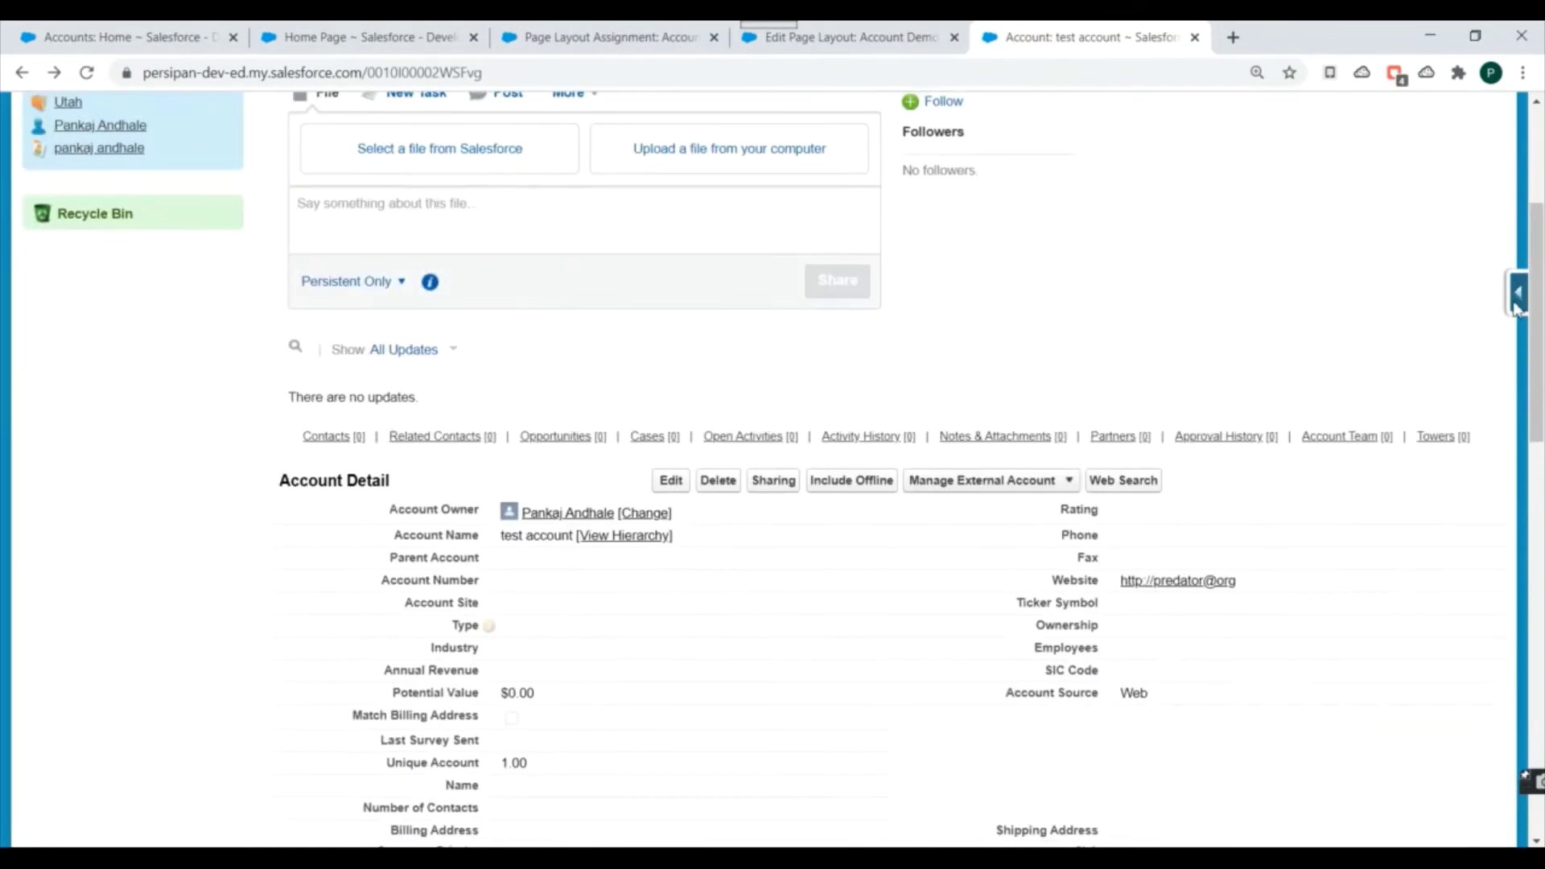
left_click(1518, 304)
scroll(1324, 359, "up", 3)
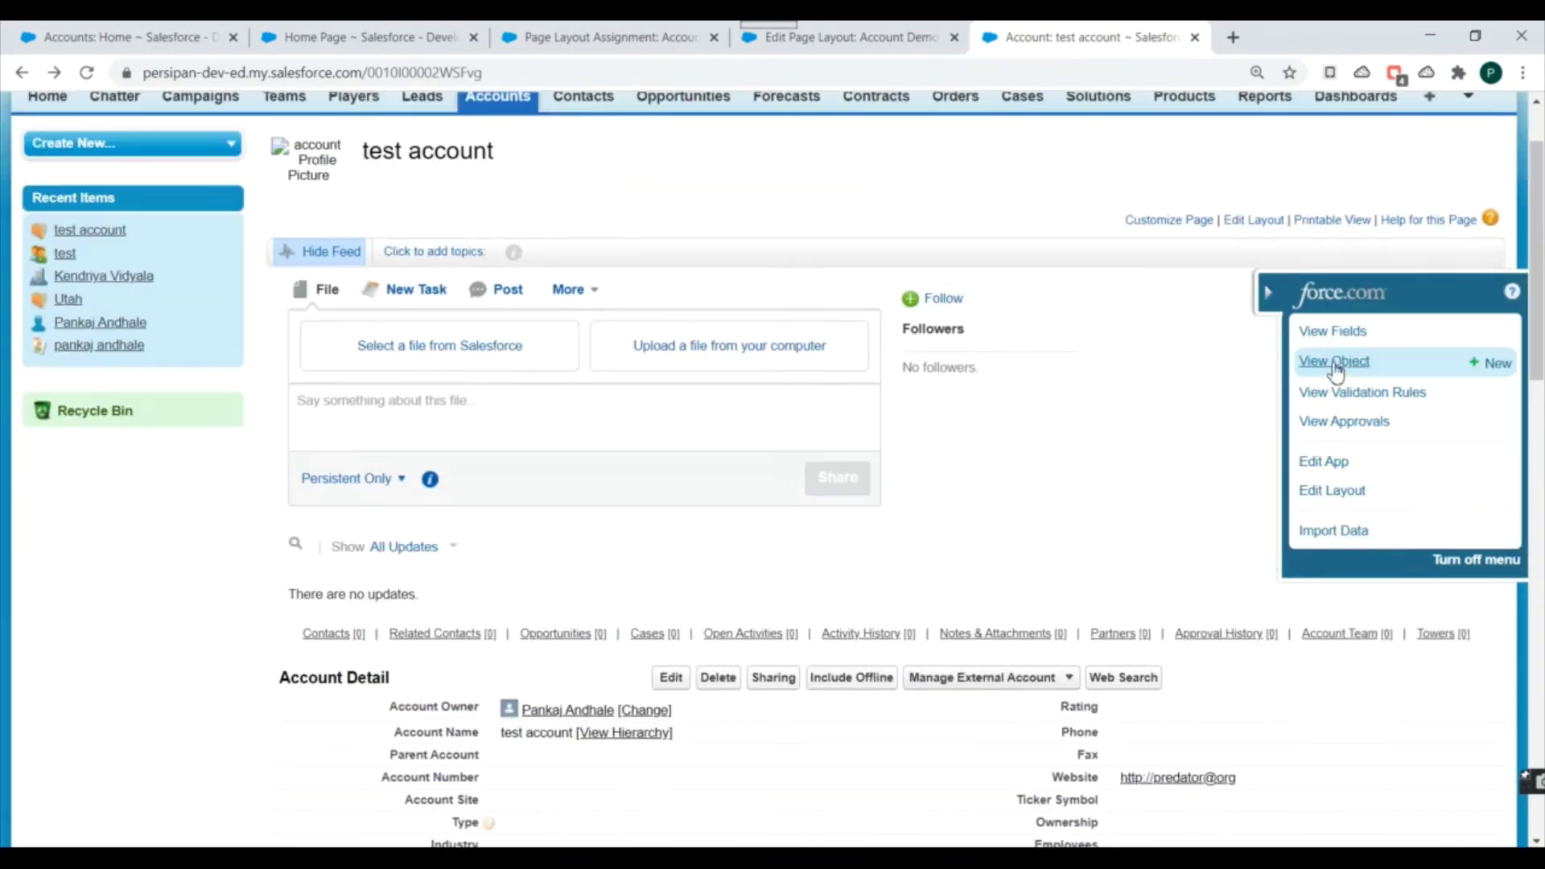
left_click(1268, 292)
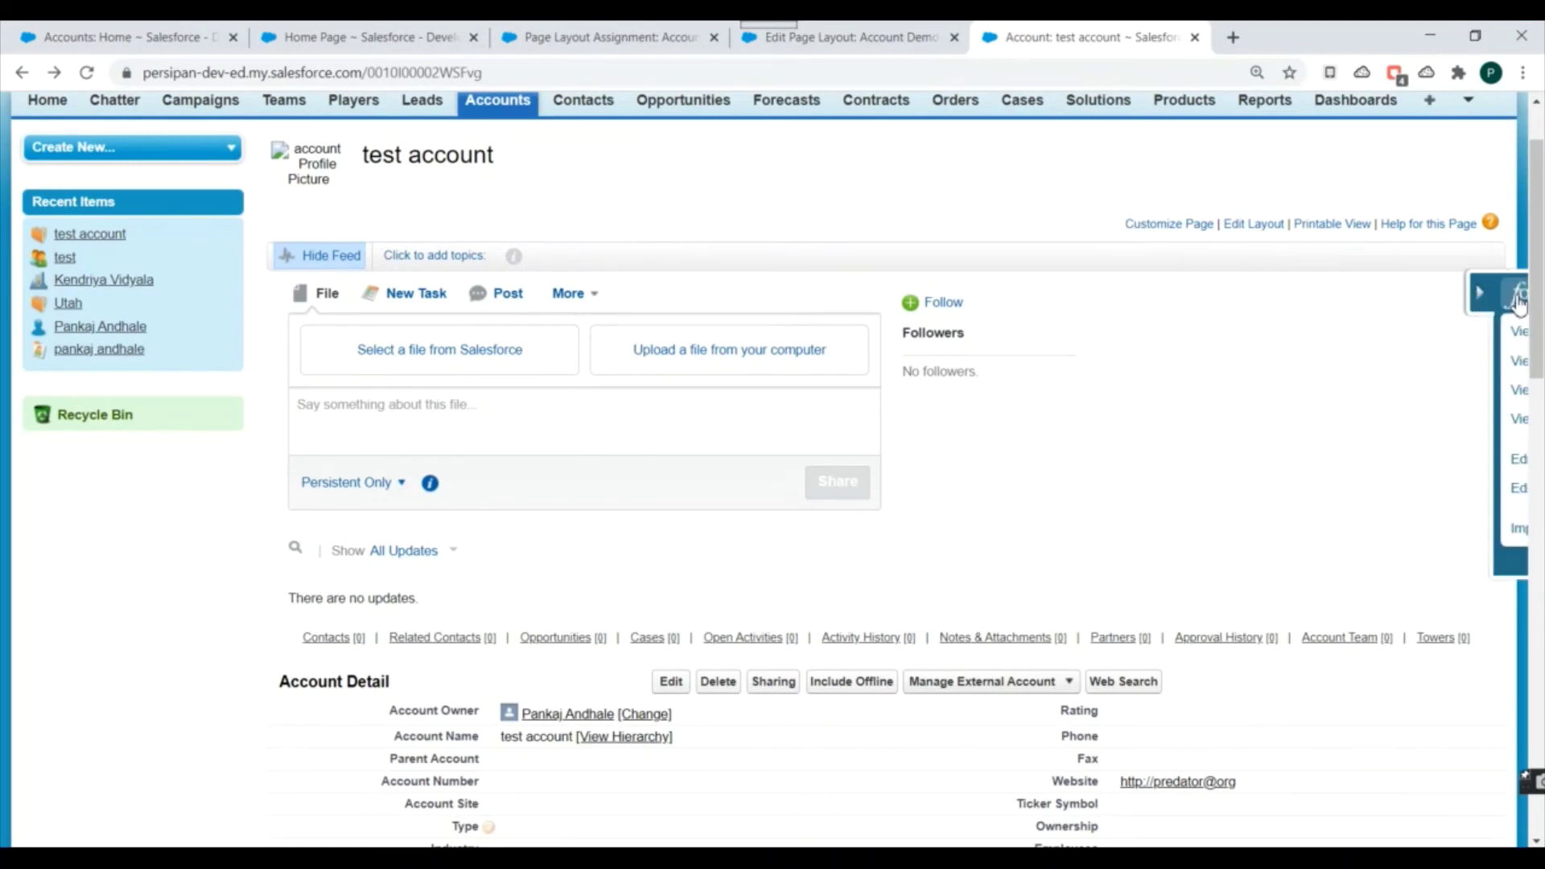
left_click(1518, 304)
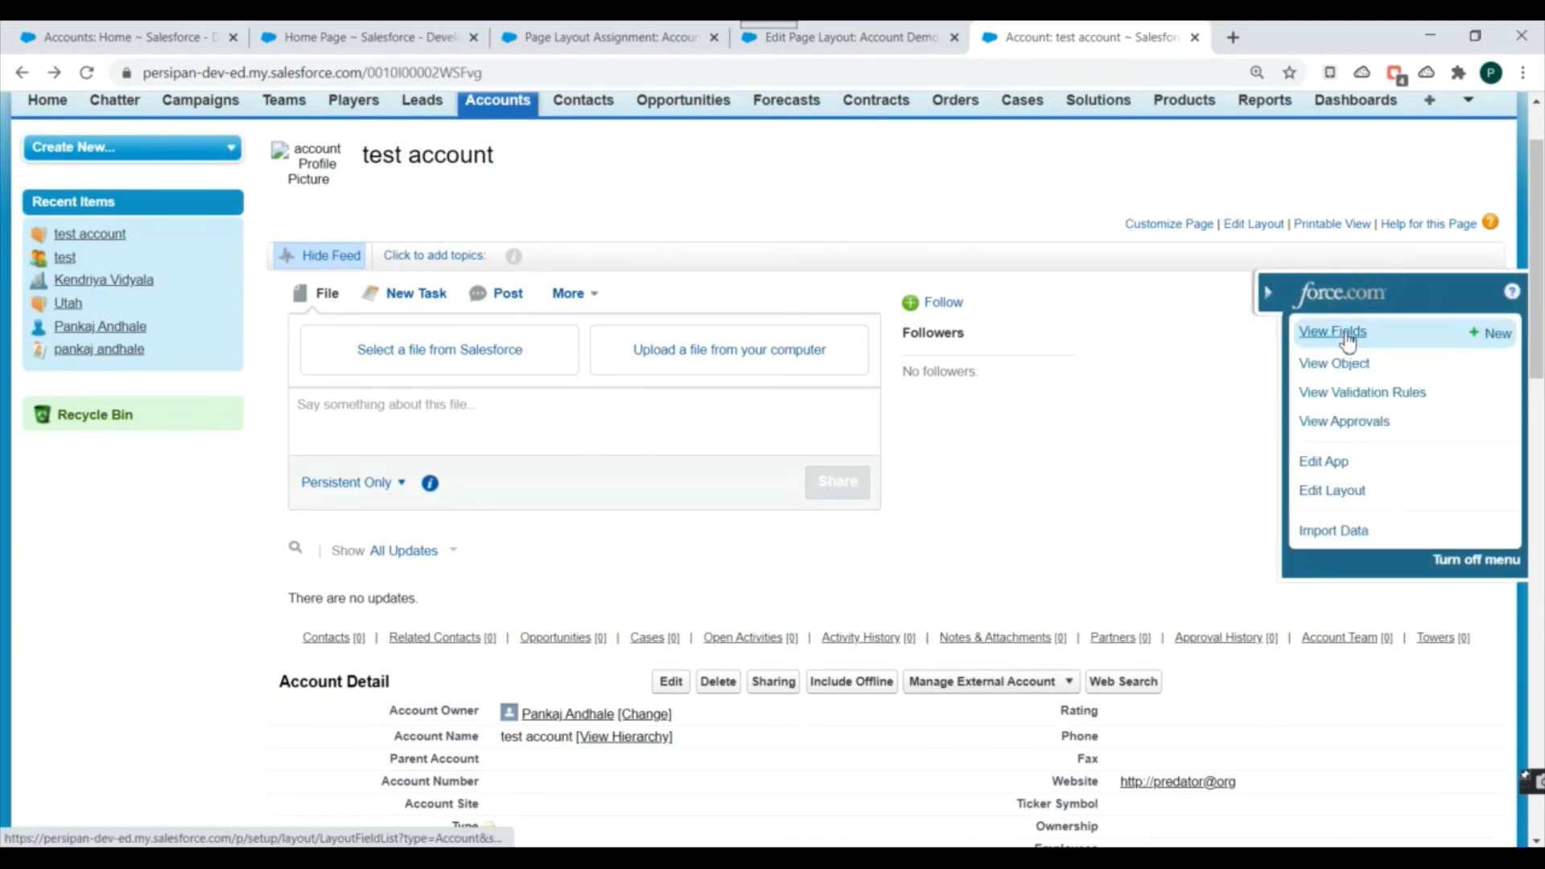
Examine the test account's detail fields alongside the quick access shortcuts for fields, validation rules and layout
scroll(1342, 346, "down", 3)
scroll(1344, 338, "down", 3)
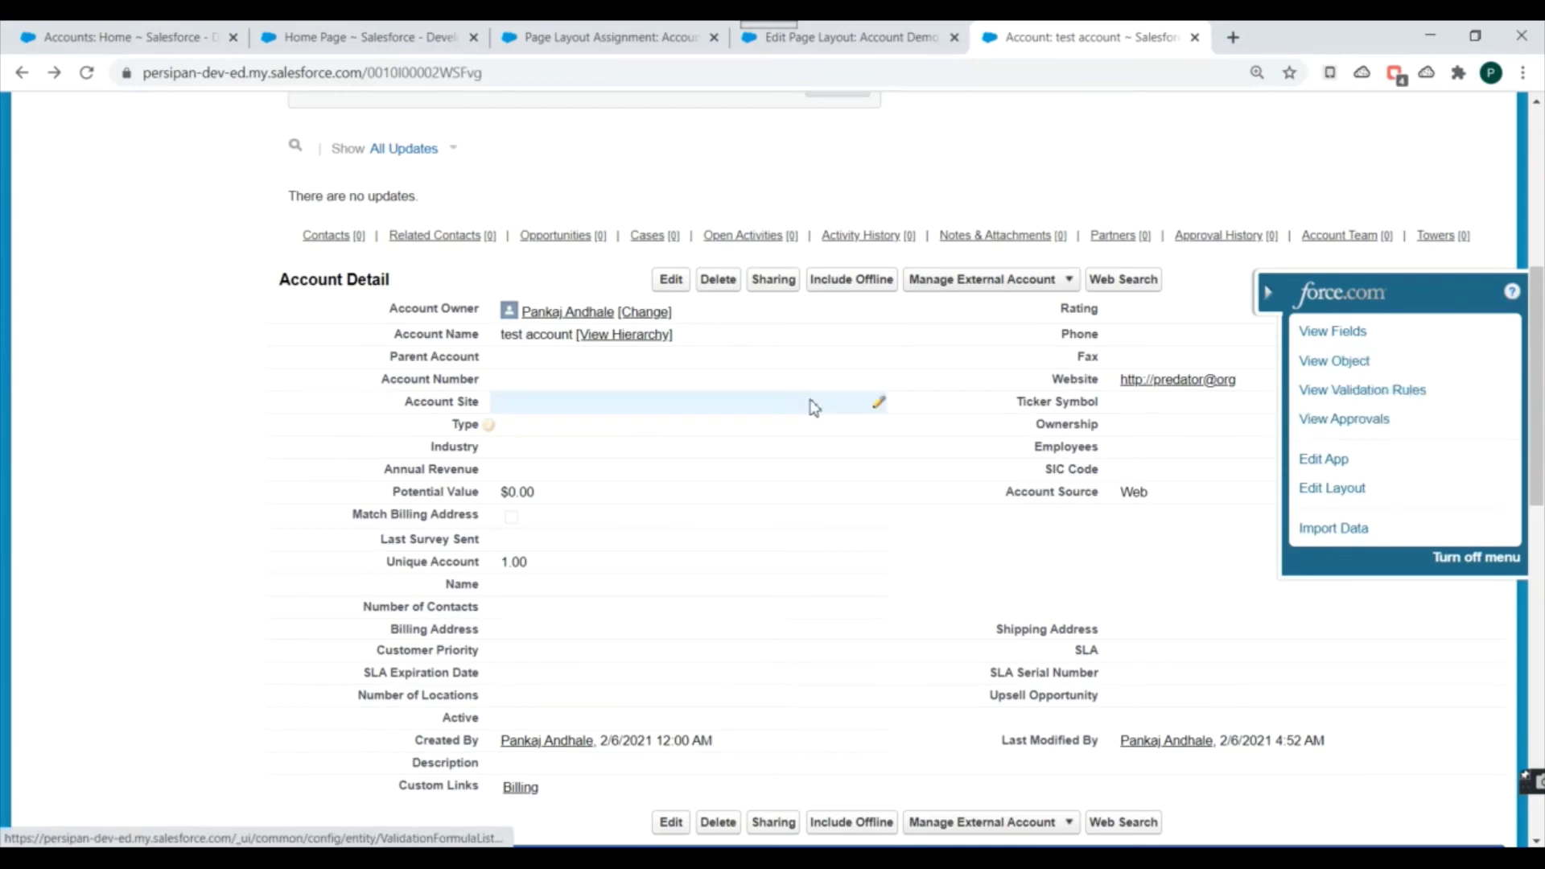
scroll(819, 413, "down", 1)
scroll(695, 413, "up", 1)
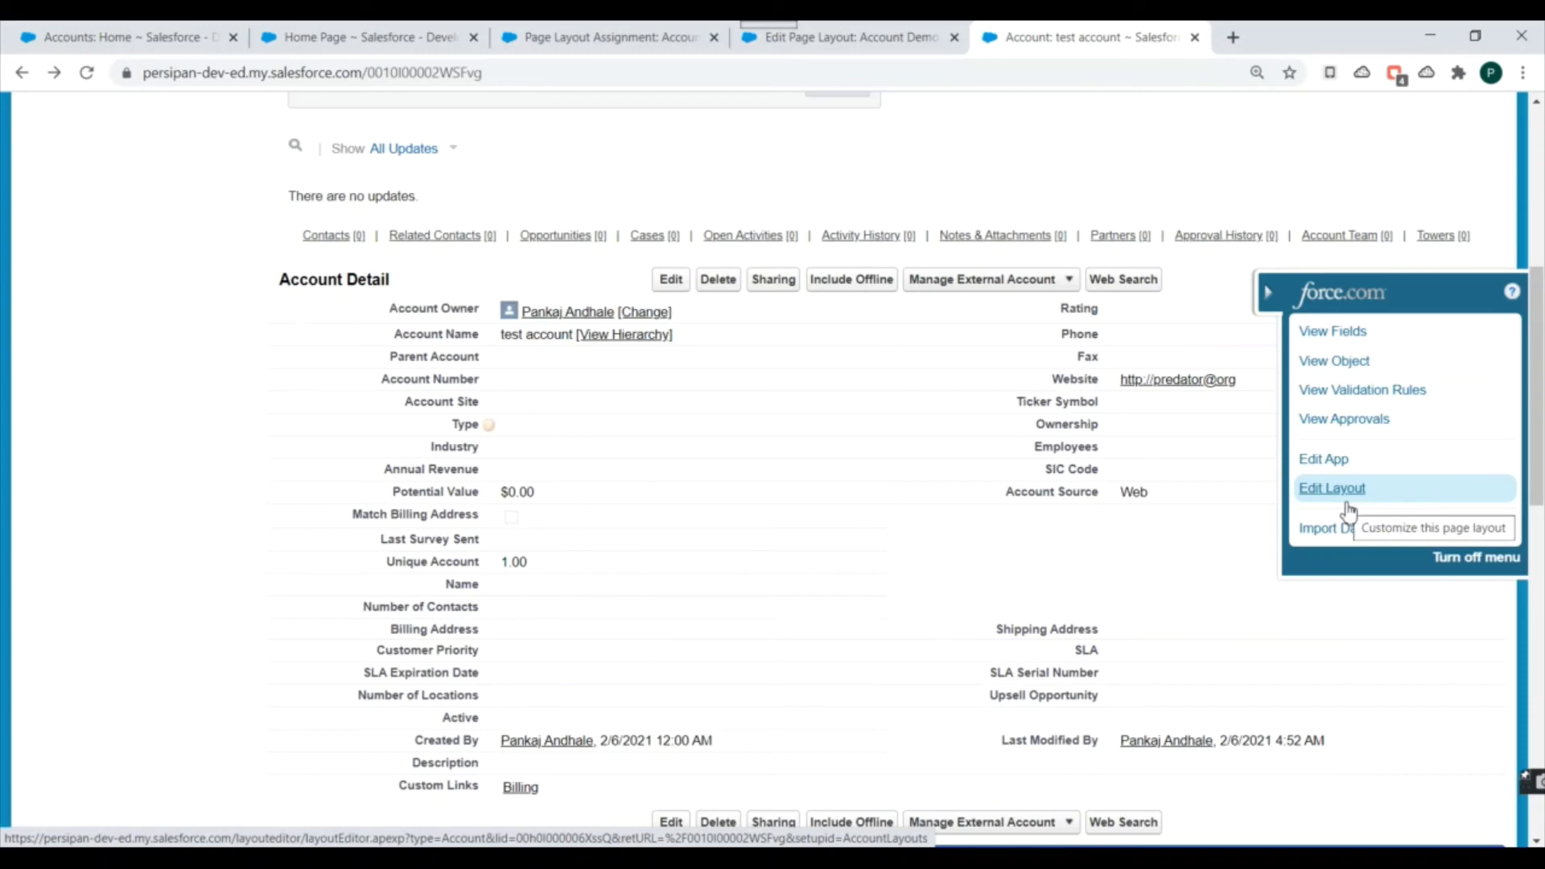
scroll(535, 368, "down", 3)
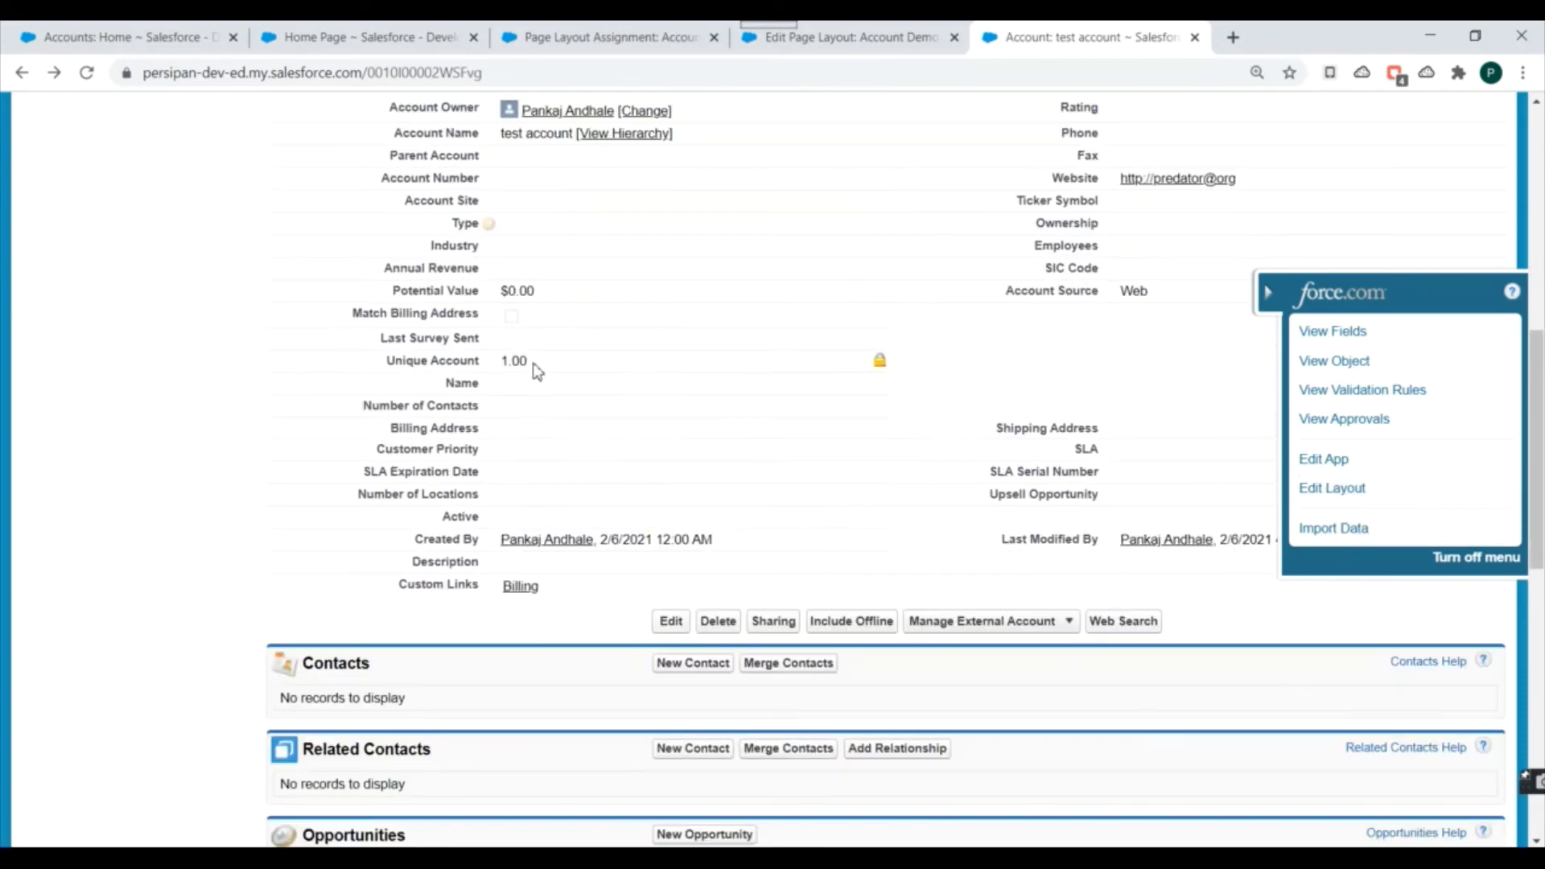
scroll(561, 348, "up", 4)
Open the Account Demo layout for editing directly from the test account record and review its Account Information section
left_click(1347, 491)
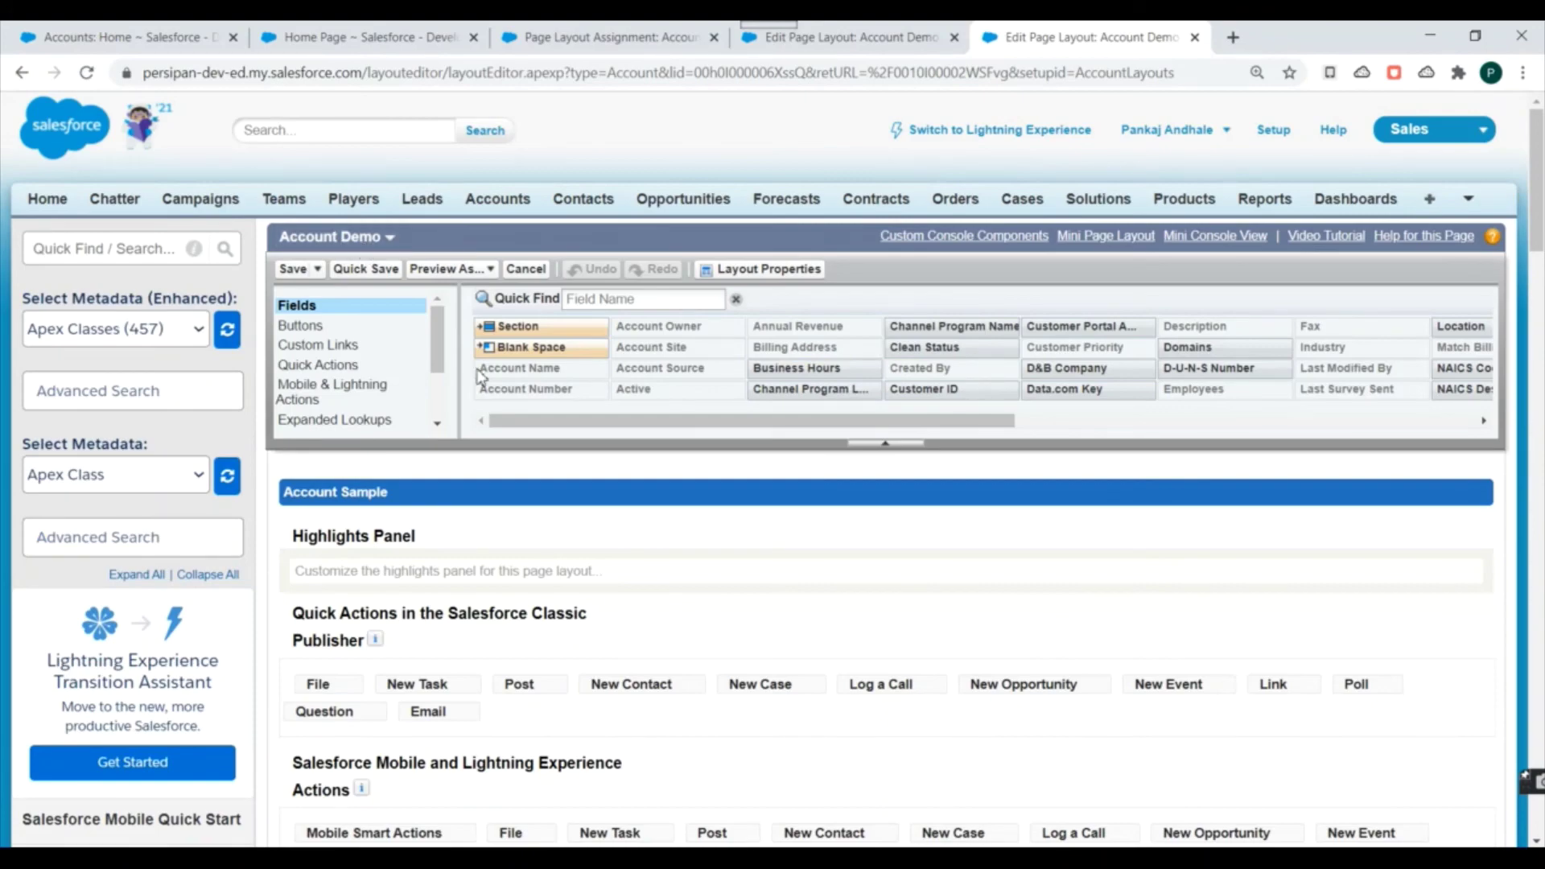
scroll(789, 564, "down", 10)
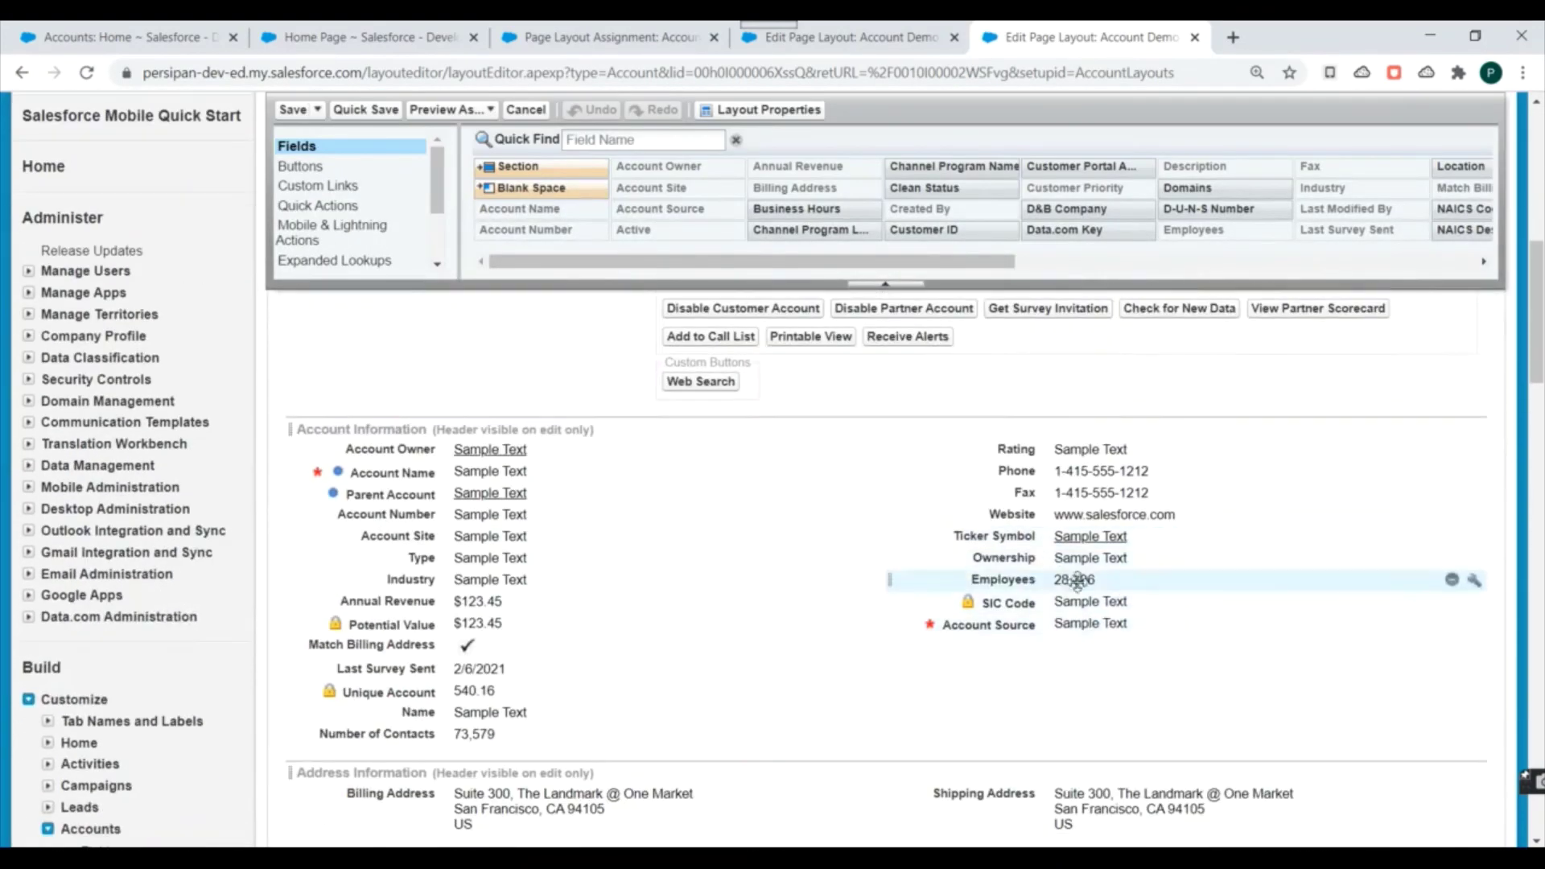
scroll(394, 305, "up", 5)
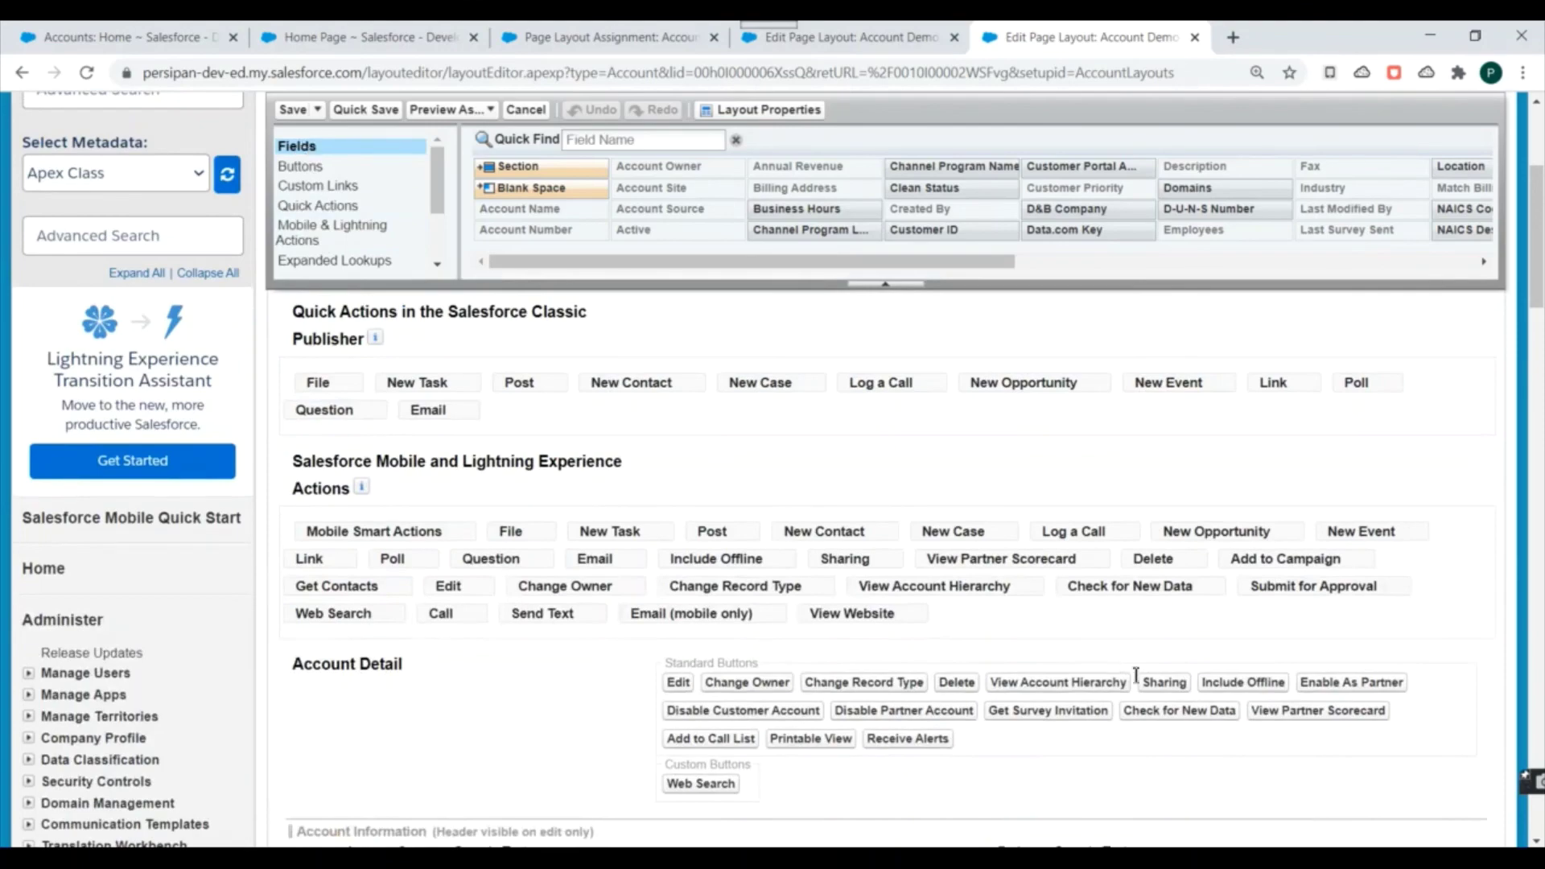
scroll(1118, 663, "down", 7)
scroll(1055, 661, "up", 1)
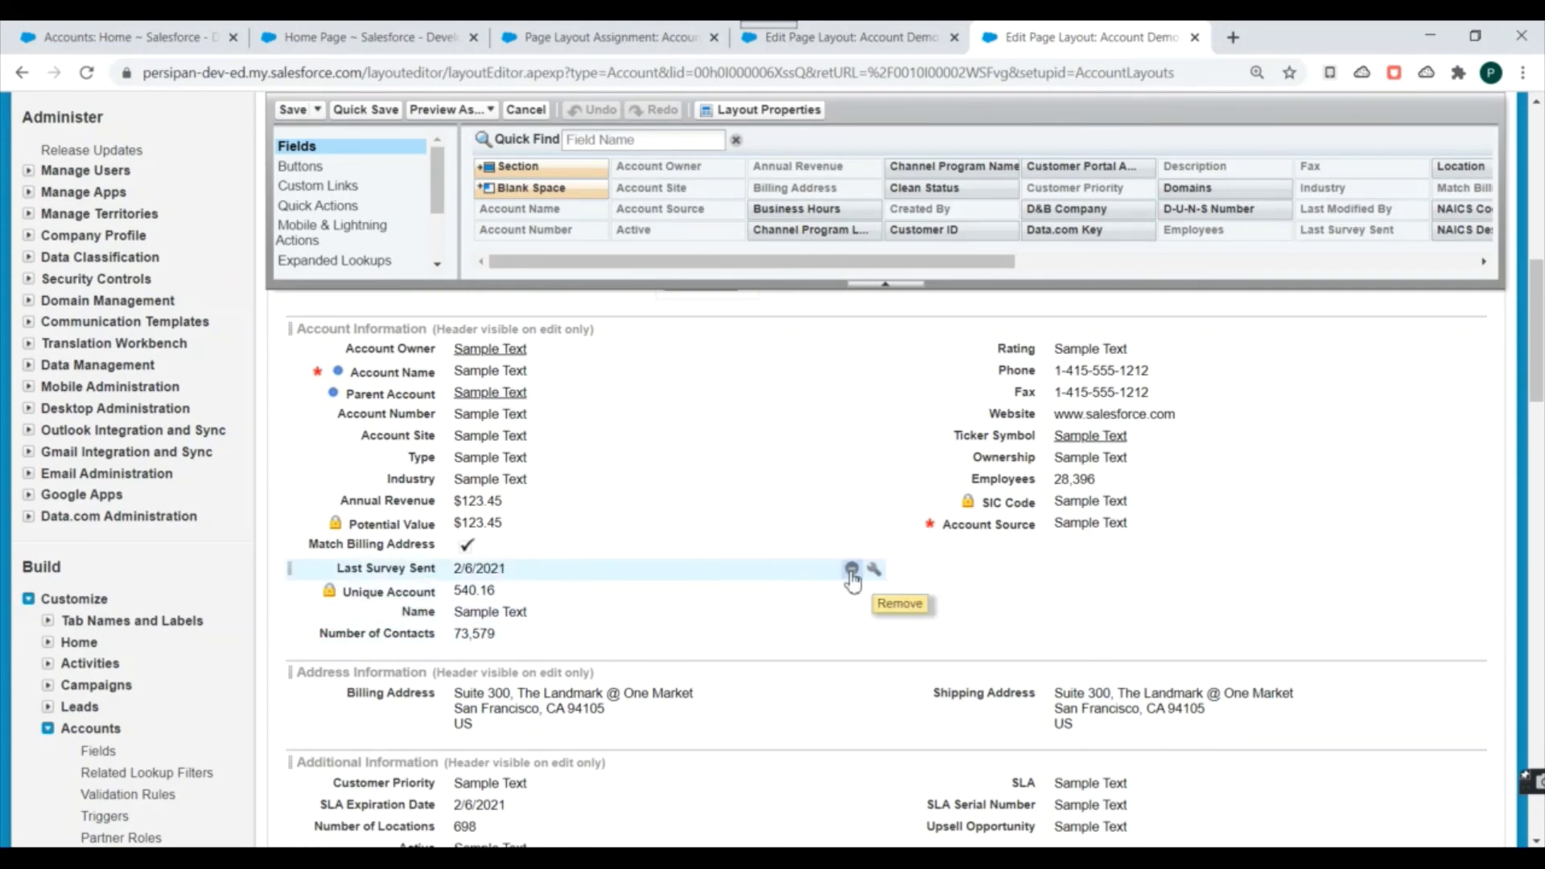
Remove the Last Survey Sent field from the Account Information section and save the Account Demo layout
left_click(851, 569)
scroll(524, 550, "up", 2)
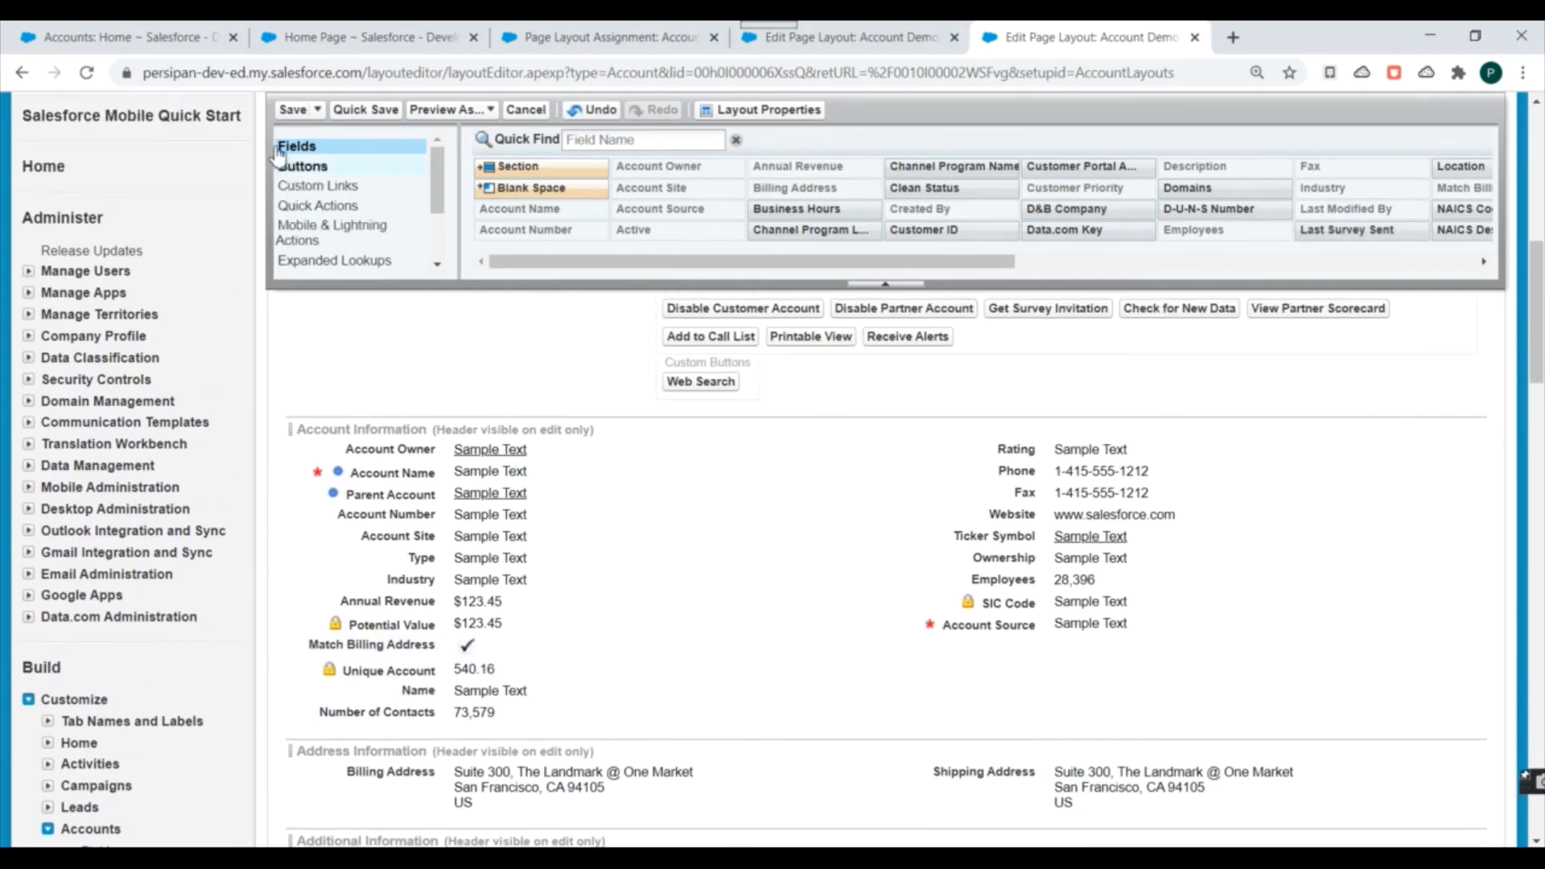
left_click(293, 109)
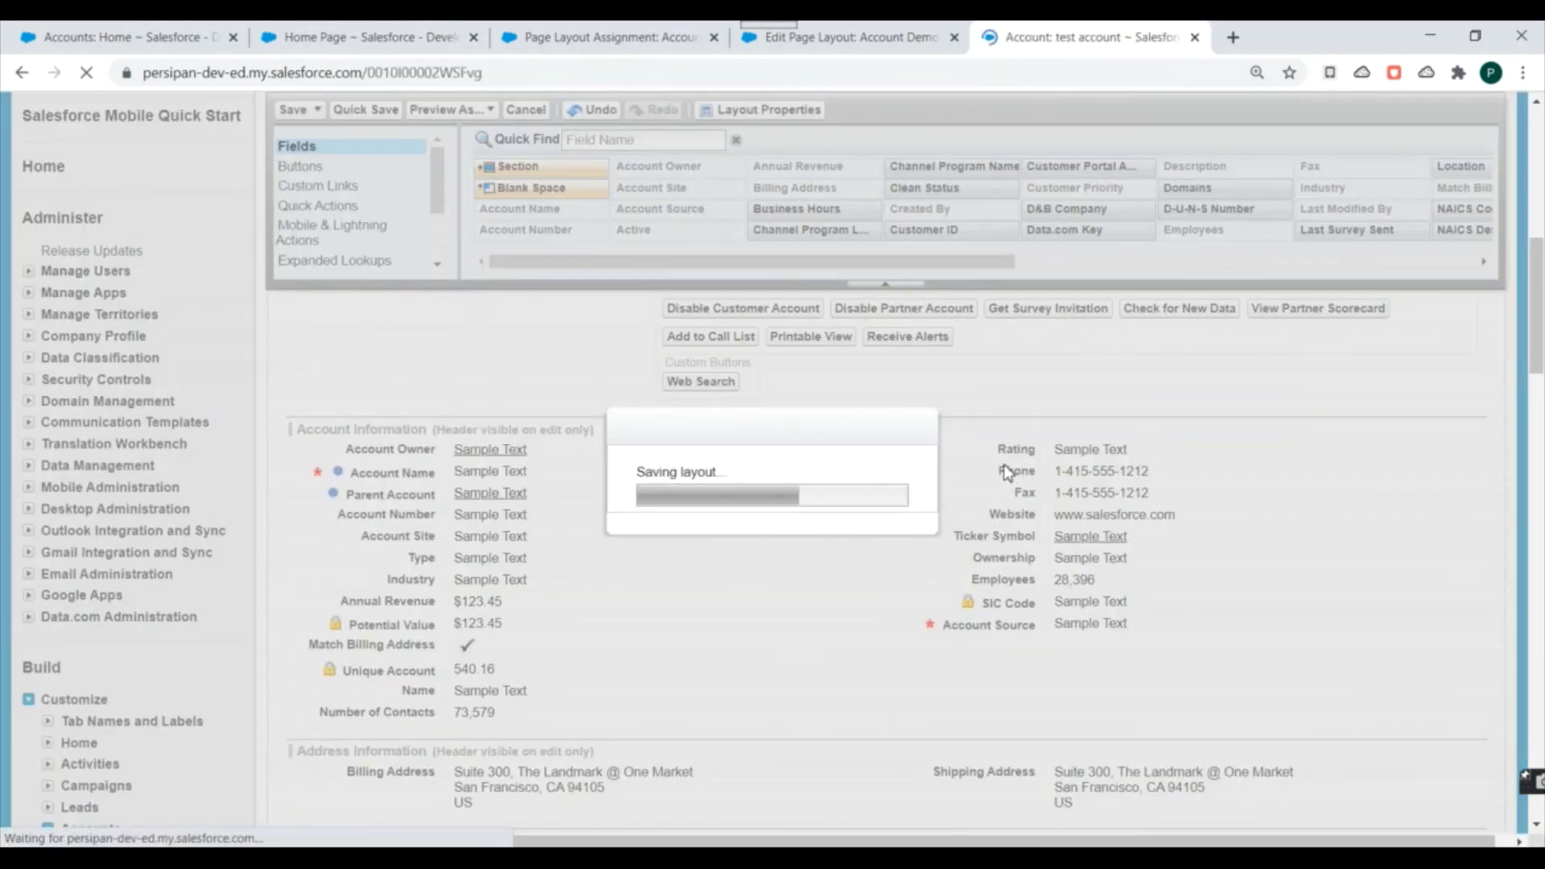
Check the test account's details for the Last Survey Sent field
scroll(1035, 448, "down", 10)
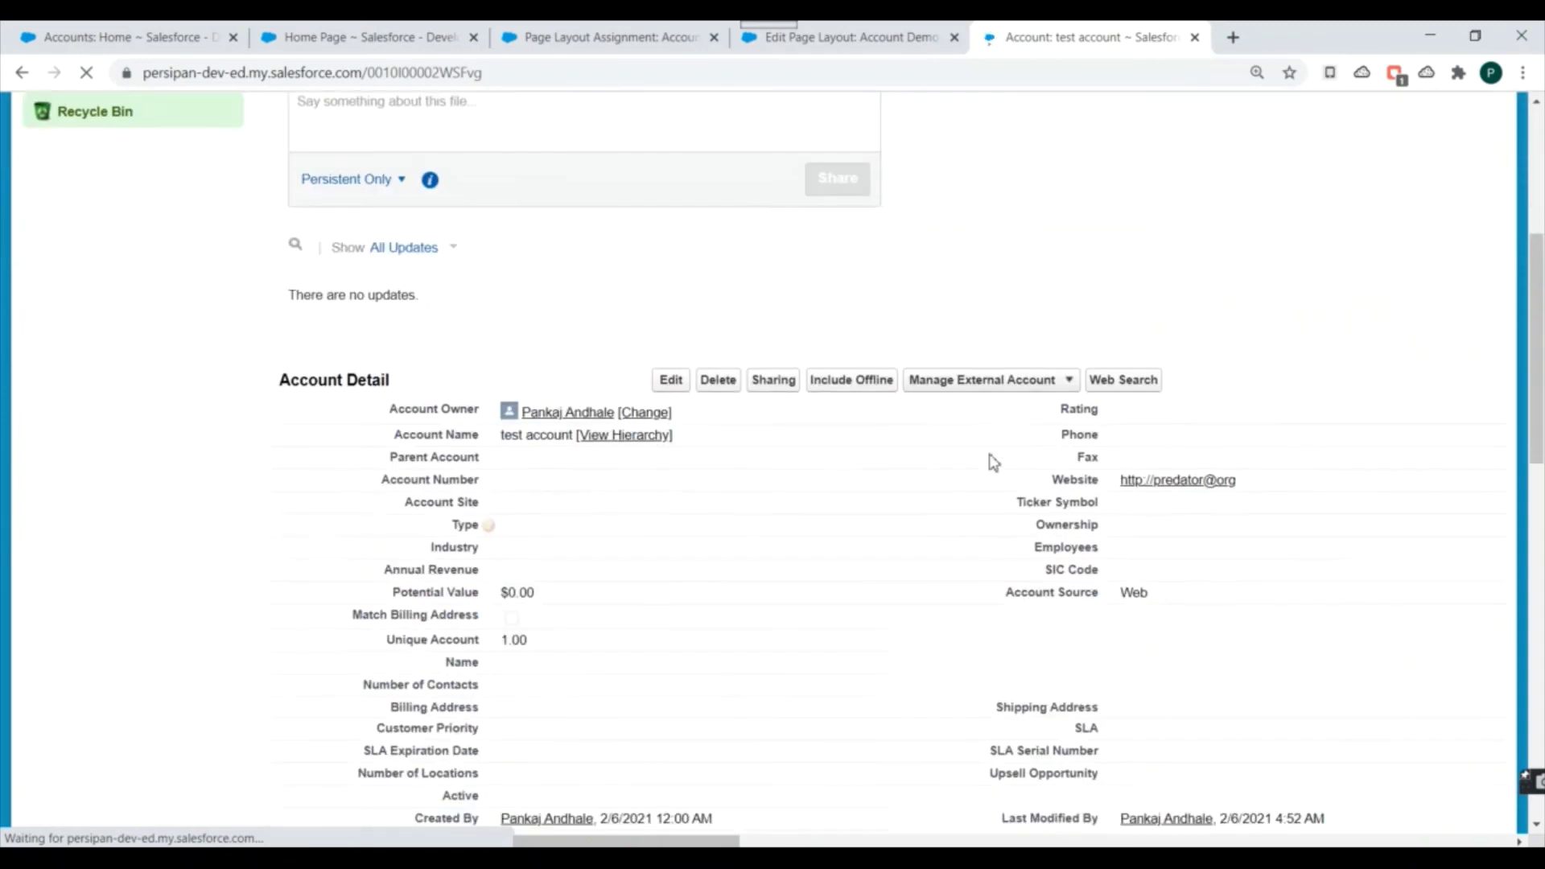
left_click_drag(408, 369, 618, 385)
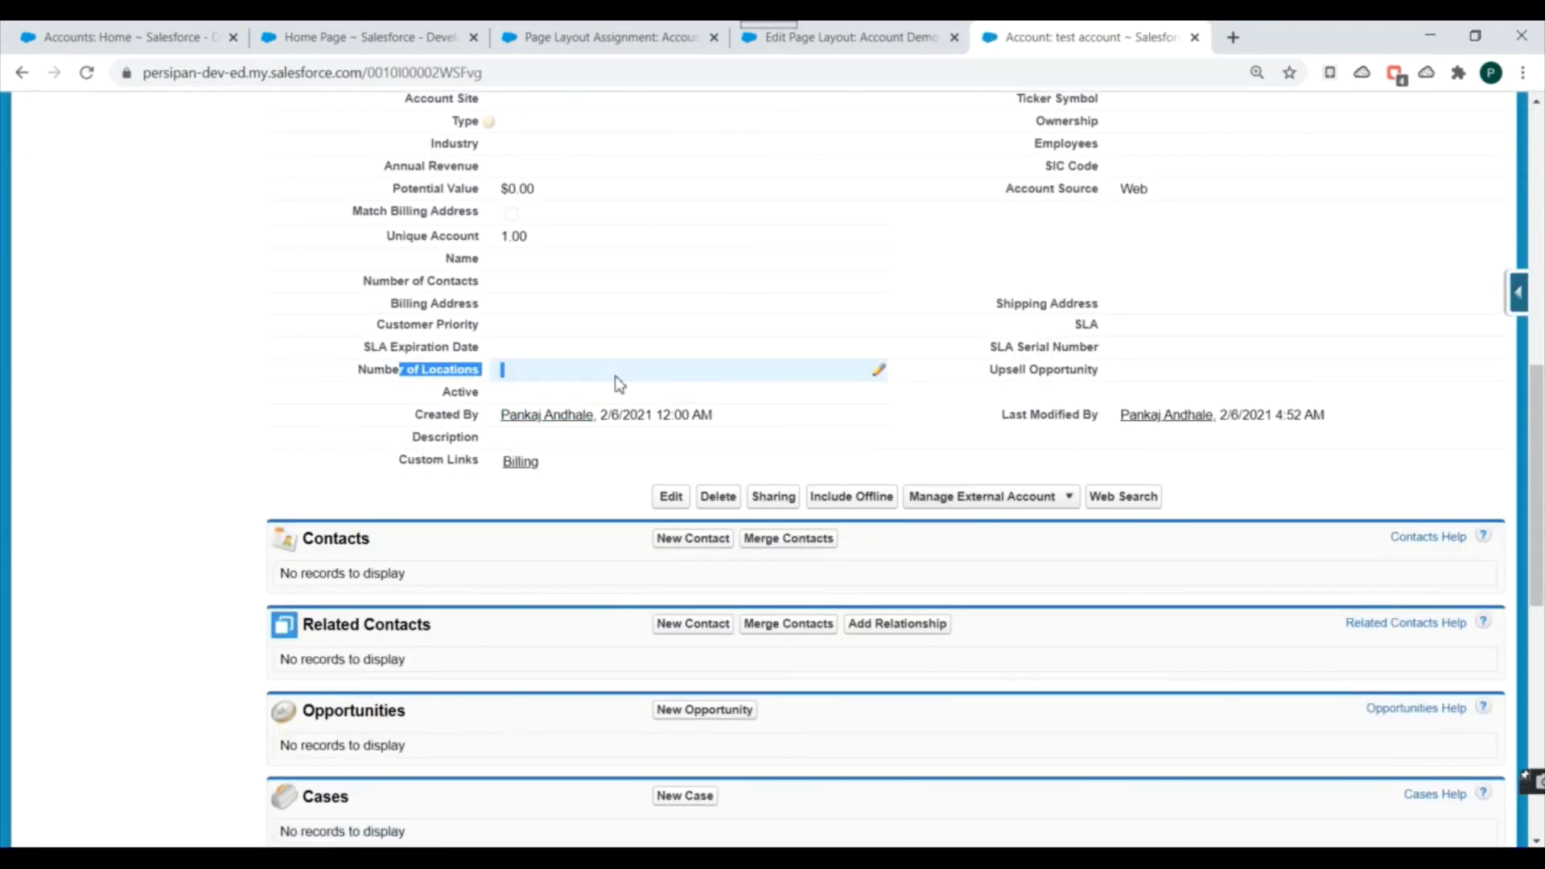
scroll(516, 403, "up", 1)
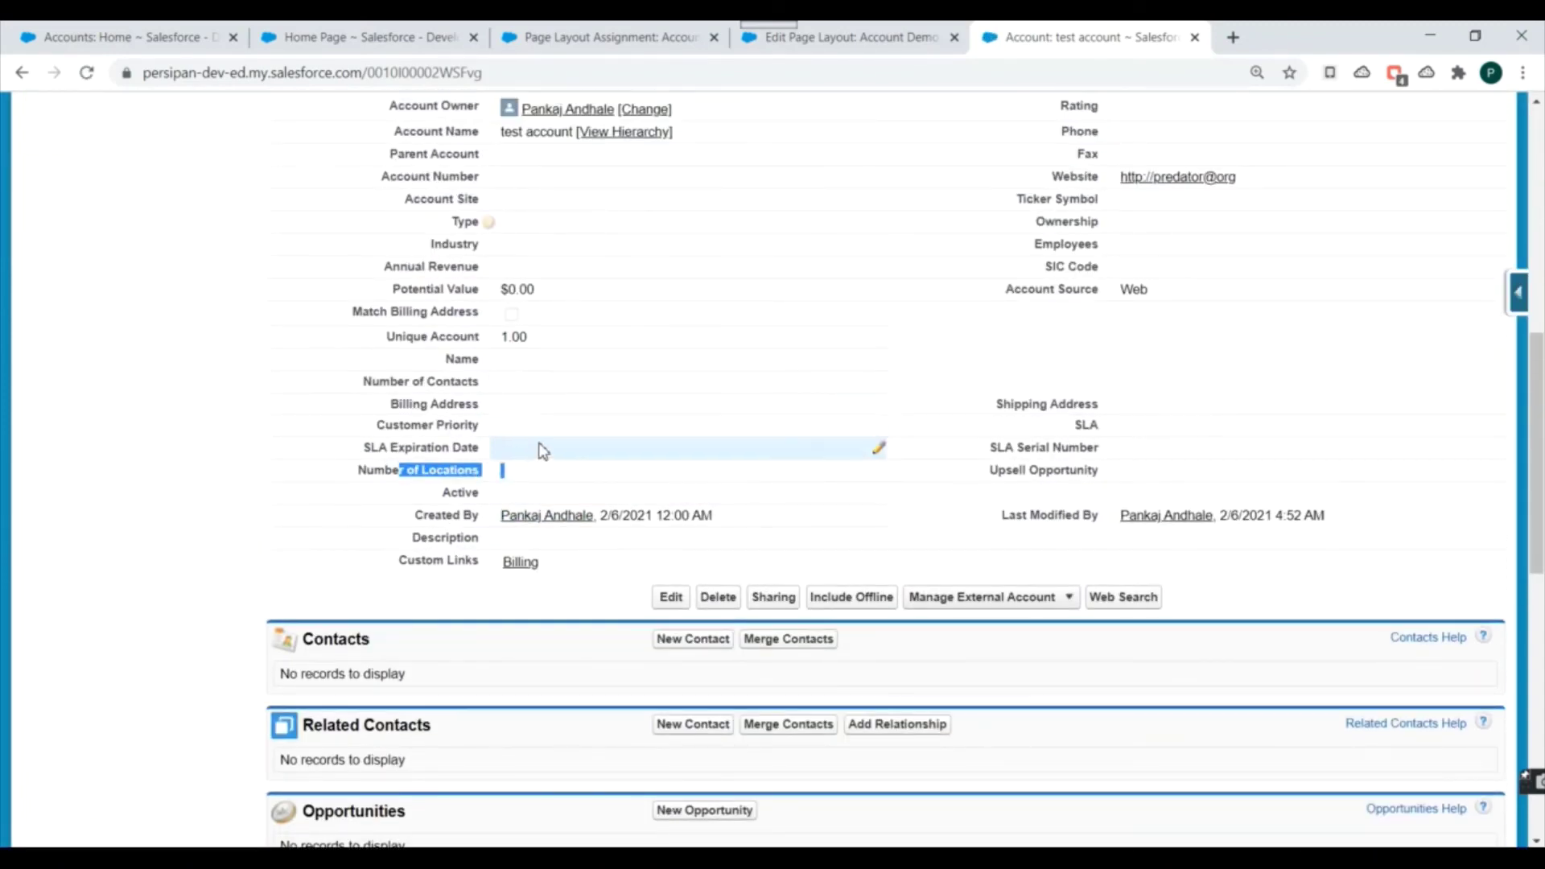
scroll(535, 449, "up", 8)
scroll(1139, 439, "down", 4)
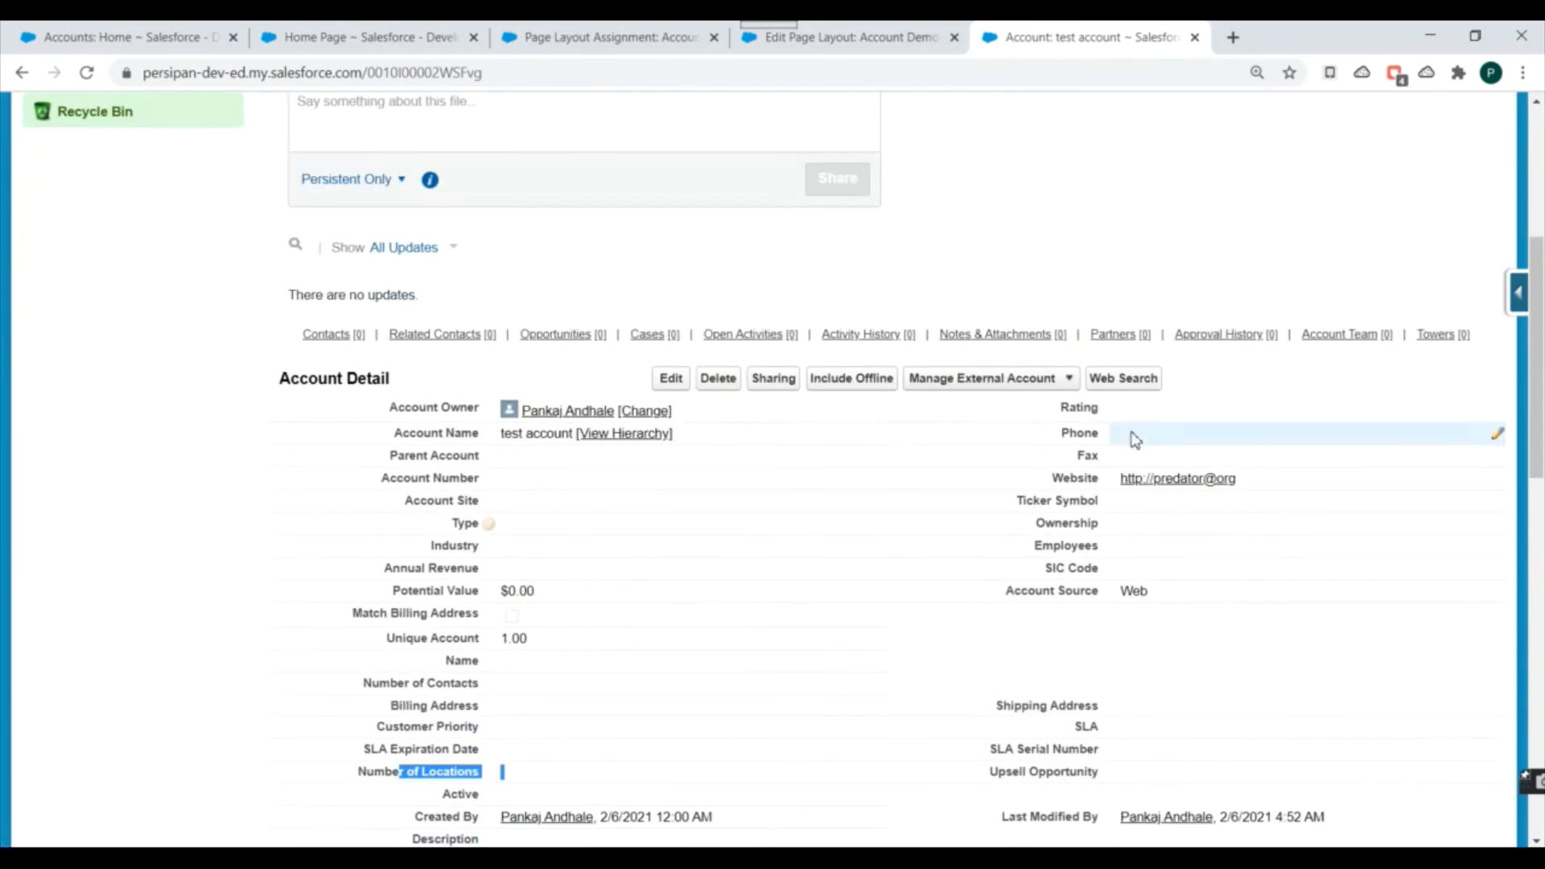
scroll(1079, 483, "down", 1)
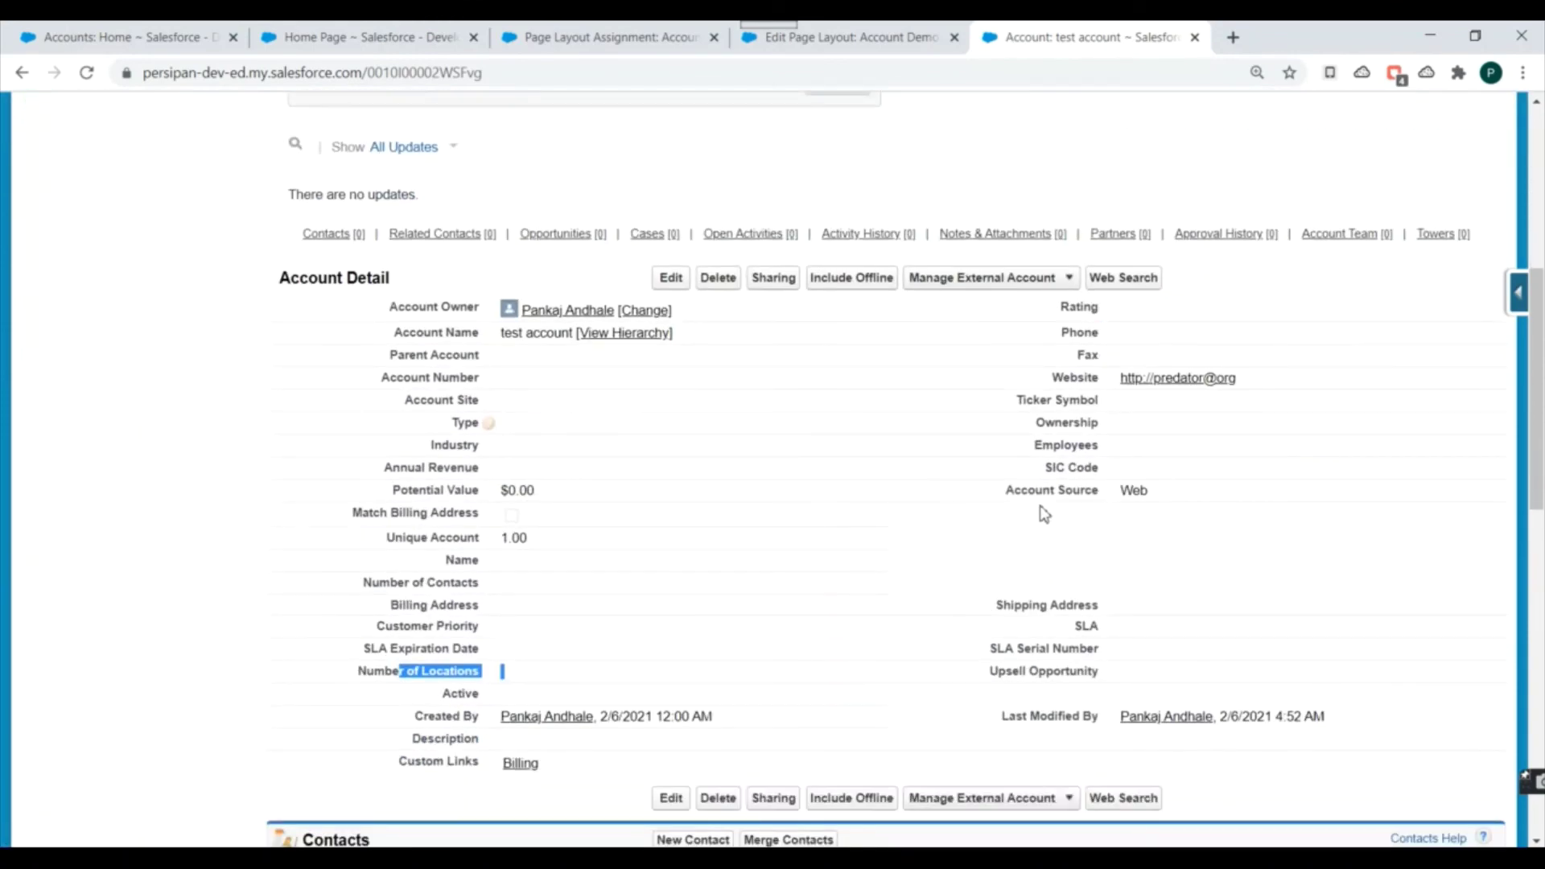
scroll(853, 390, "down", 1)
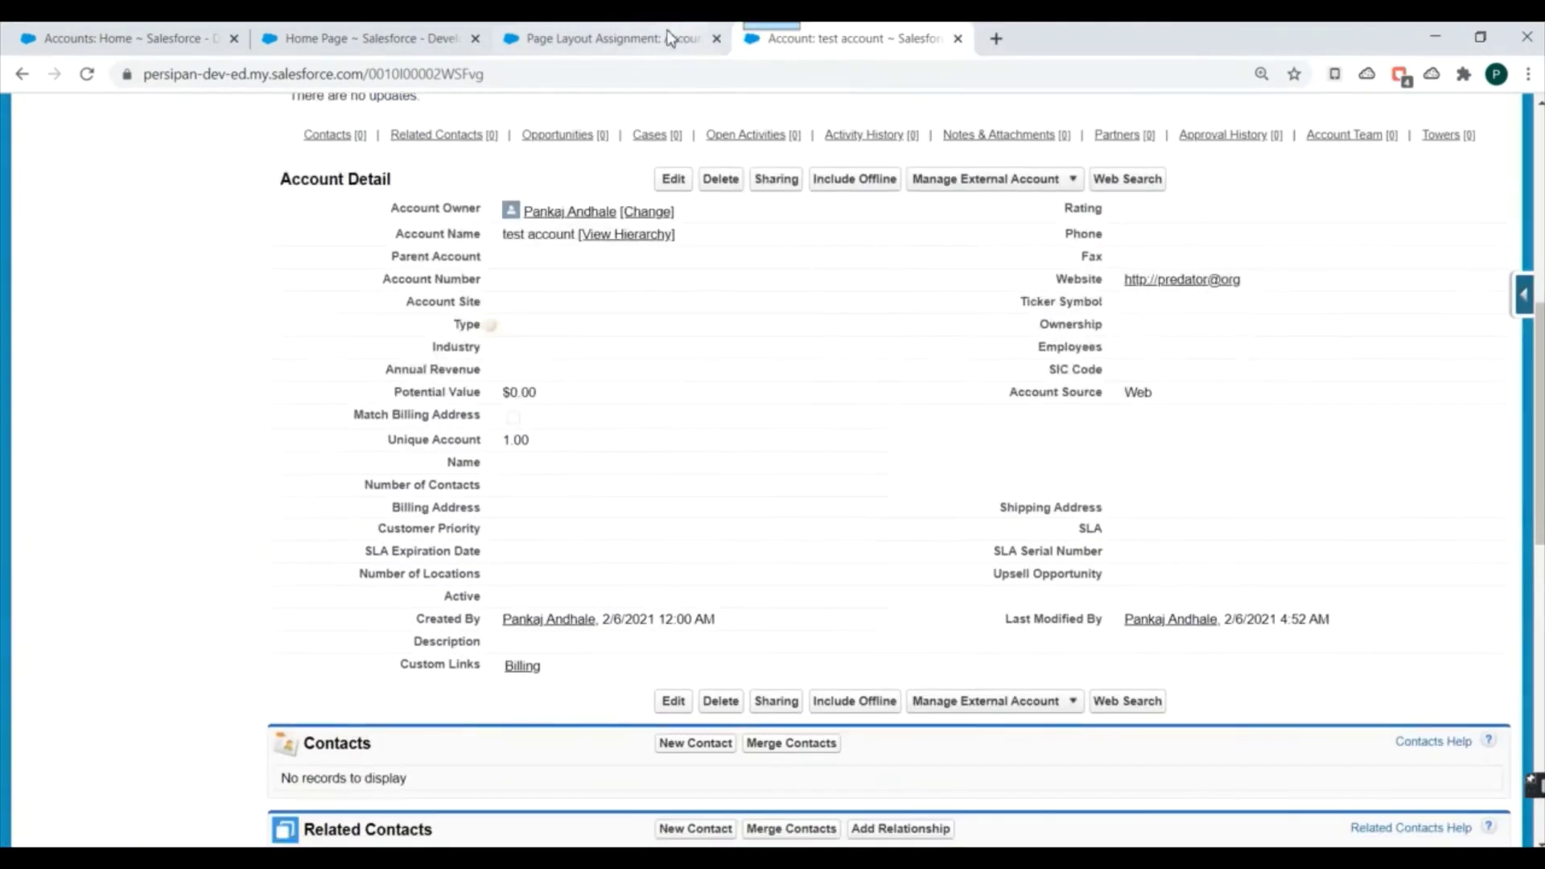
scroll(804, 375, "up", 5)
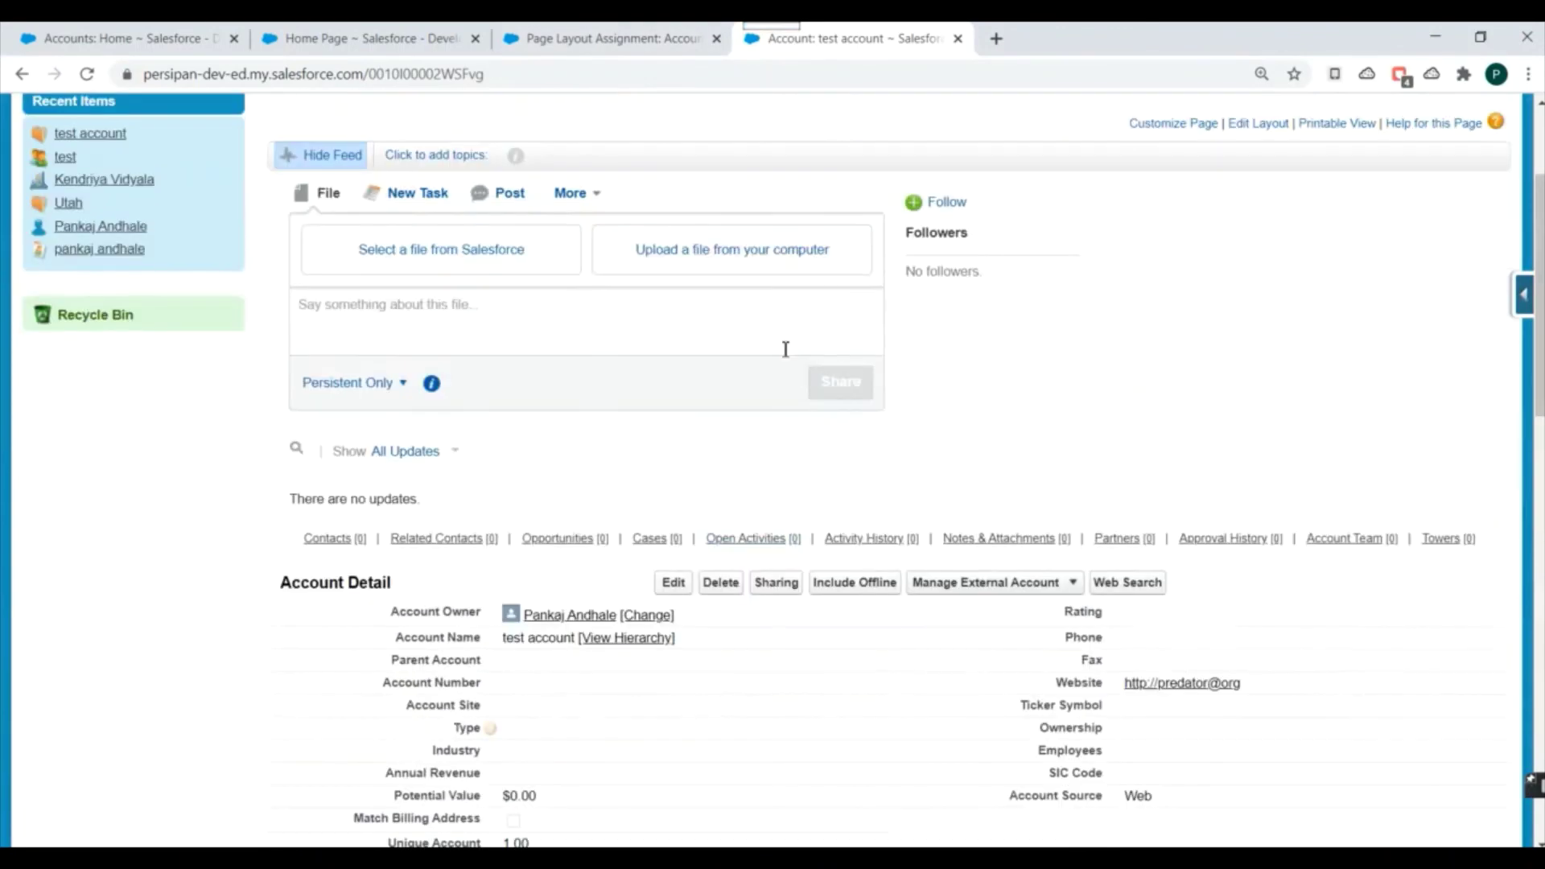
Bring up the Account Page Layouts list in setup and review the available layouts
left_click(600, 38)
key("ctrl+shift+t")
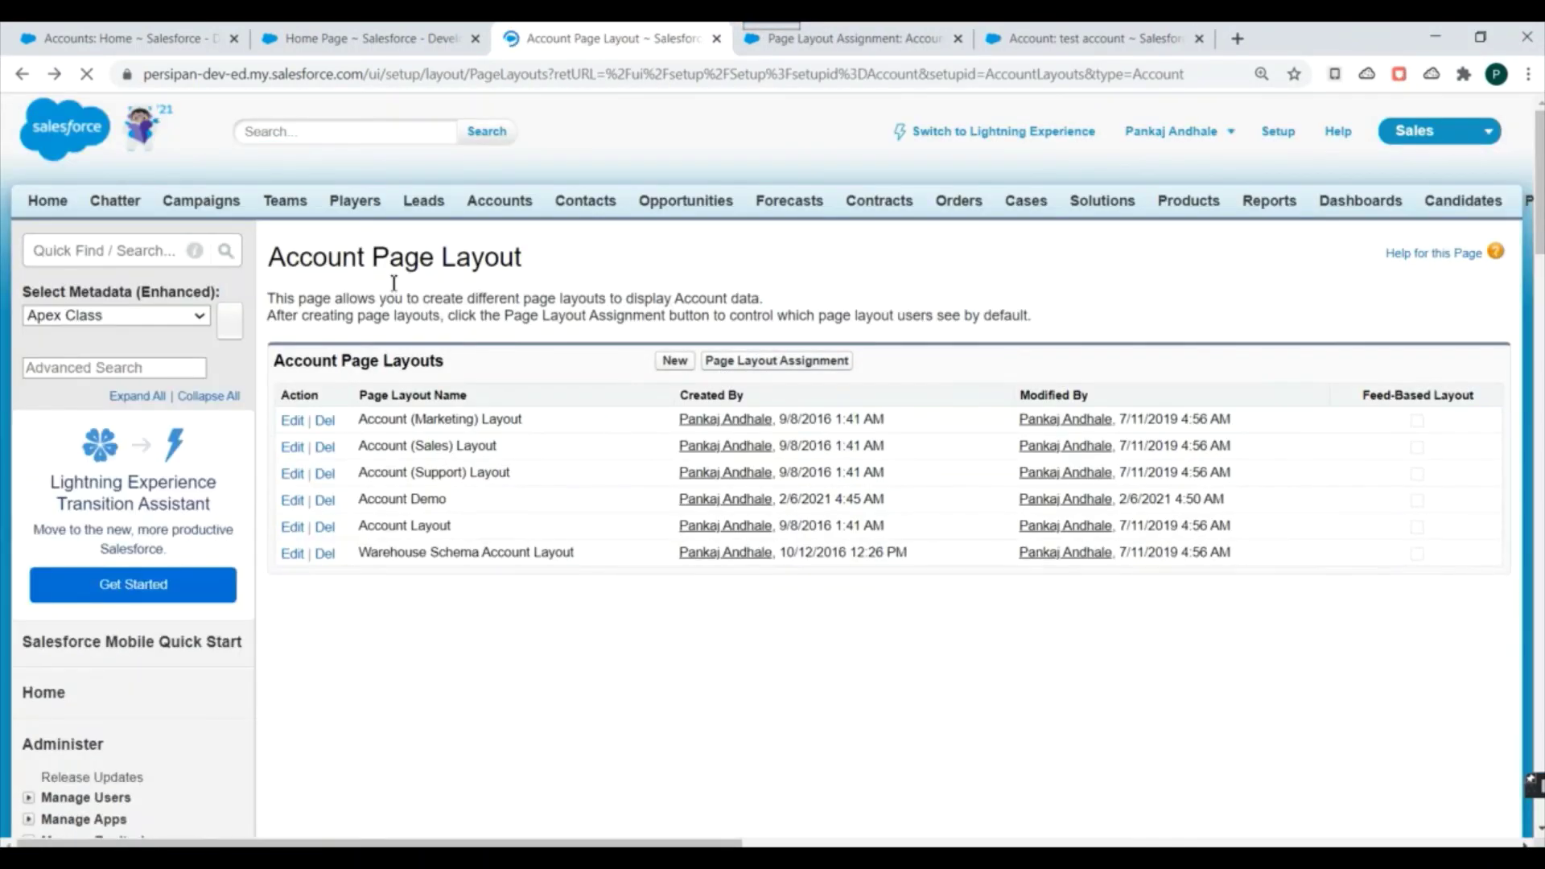
left_click_drag(394, 282, 552, 348)
scroll(402, 483, "down", 2)
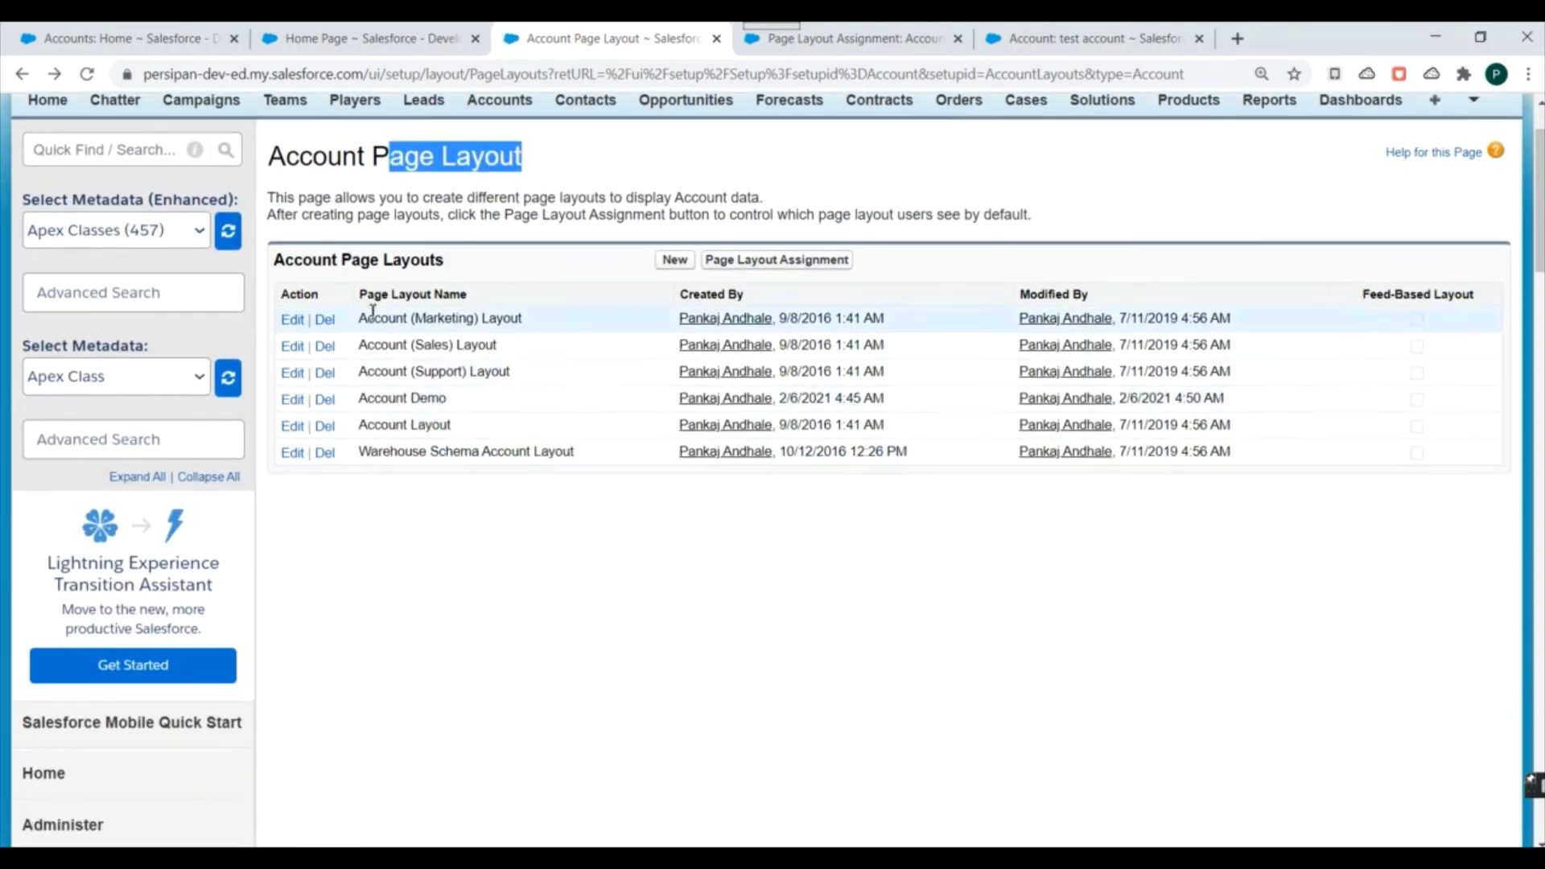